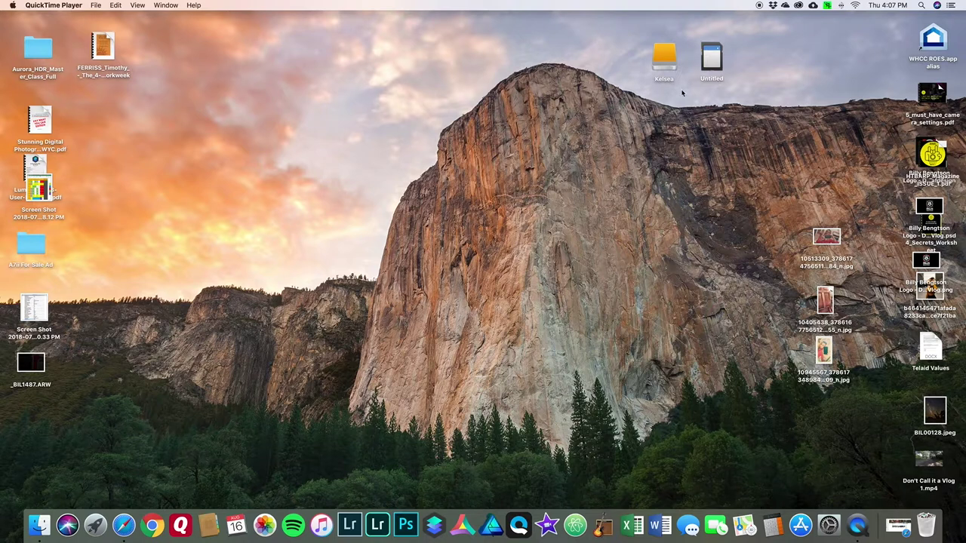
- Open the external drive and expand the Template of File Structure folder to show its subfolders
{"action": "left_click", "coordinate": [666, 64]}
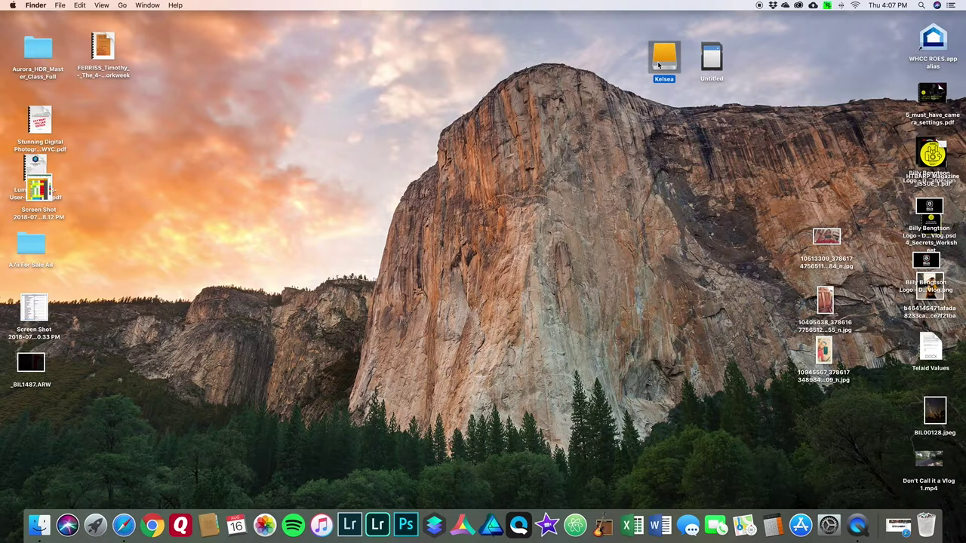
{"action": "left_click", "coordinate": [716, 62]}
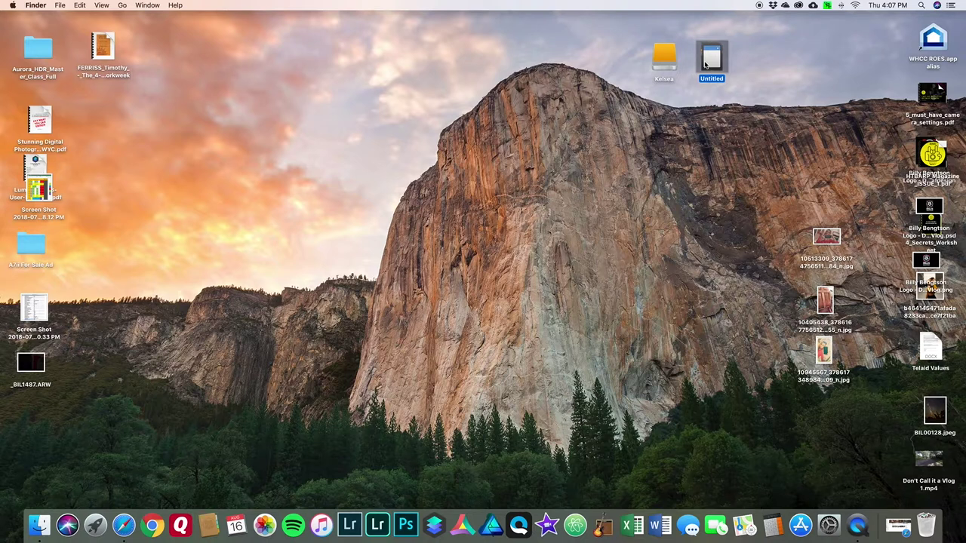
{"action": "double_click", "coordinate": [666, 65]}
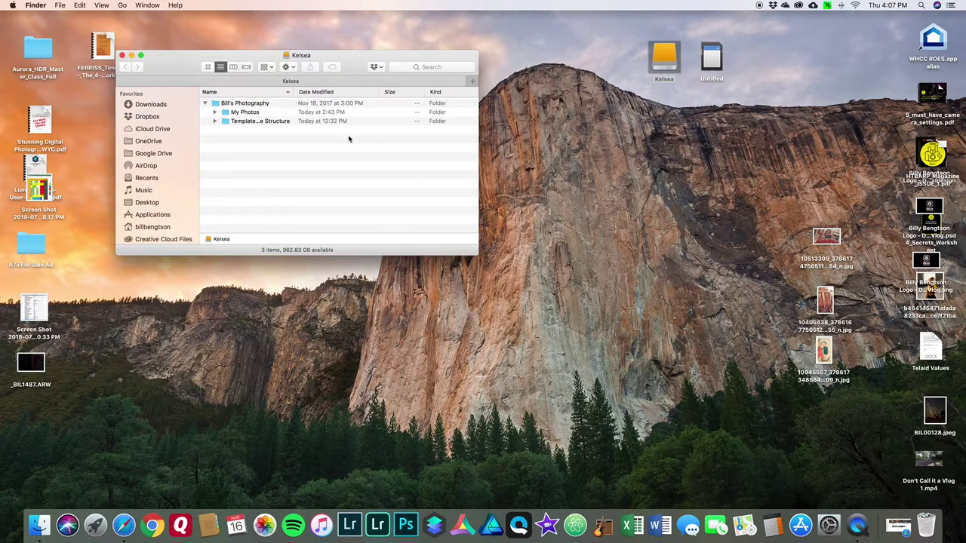
{"action": "left_click", "coordinate": [238, 123]}
{"action": "left_click", "coordinate": [215, 121]}
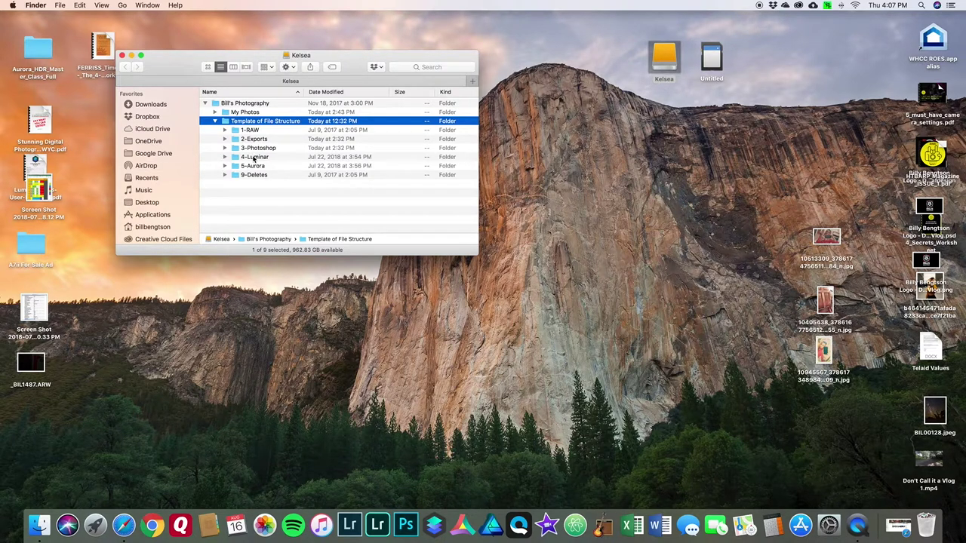
{"action": "right_click", "coordinate": [239, 123]}
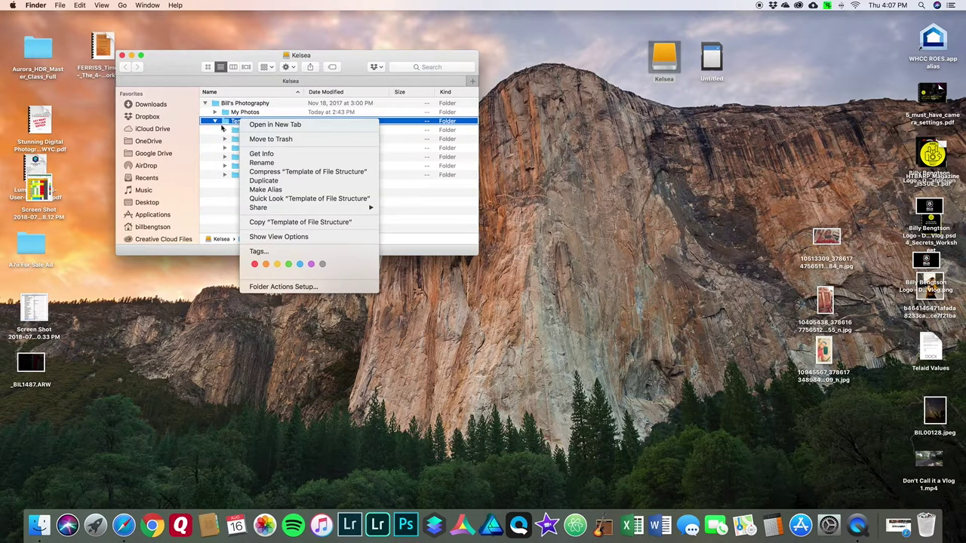
{"action": "left_click", "coordinate": [215, 125]}
- Expand the My Photos folder and widen the Name column so the dated shoot folder names are easier to read
{"action": "left_click", "coordinate": [215, 112]}
{"action": "scroll", "coordinate": [269, 164], "scroll_direction": "down", "scroll_amount": 5}
{"action": "scroll", "coordinate": [270, 165], "scroll_direction": "up", "scroll_amount": 5}
{"action": "scroll", "coordinate": [270, 164], "scroll_direction": "down", "scroll_amount": 5}
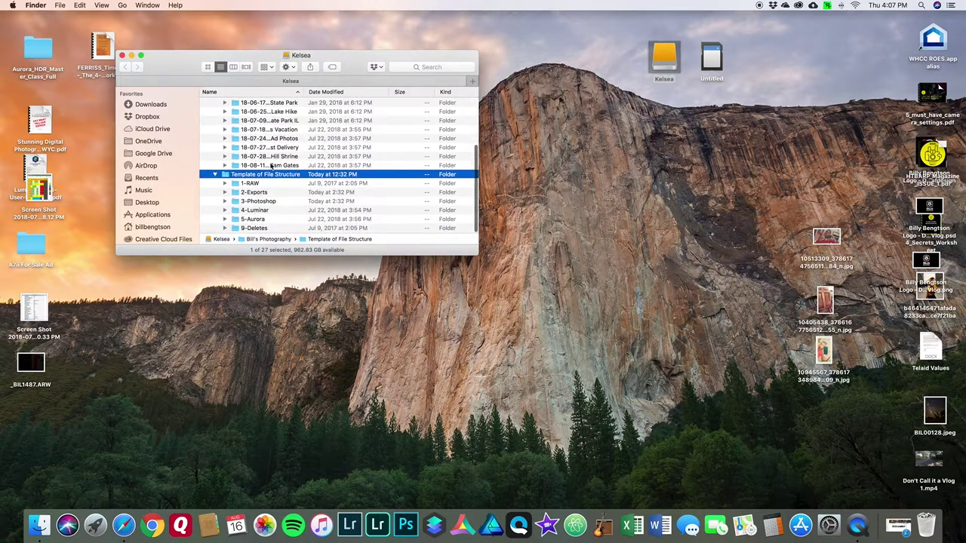
{"action": "left_click", "coordinate": [215, 175]}
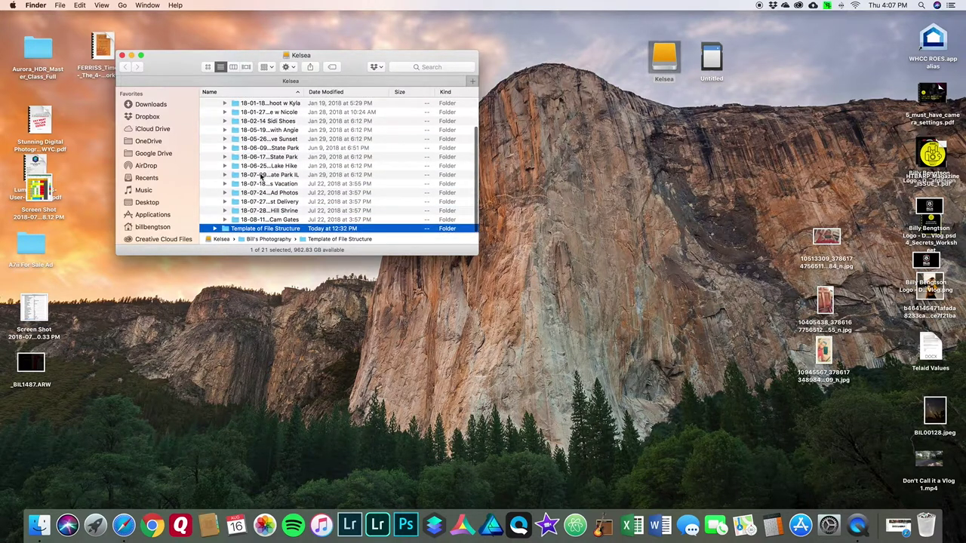
{"action": "left_click_drag", "start_coordinate": [307, 92], "coordinate": [328, 93]}
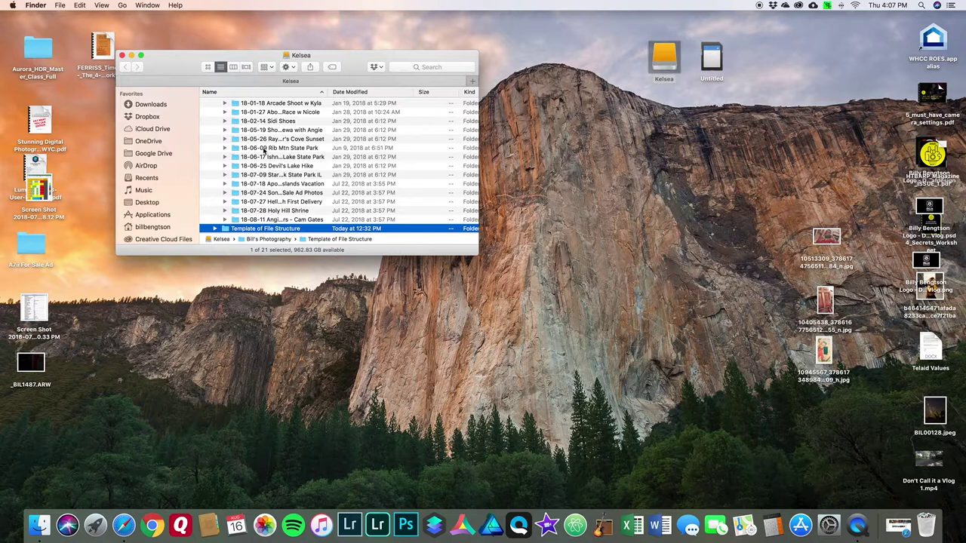
{"action": "mouse_move", "coordinate": [328, 91]}
{"action": "left_mouse_down"}
{"action": "mouse_move", "coordinate": [364, 91]}
{"action": "mouse_move", "coordinate": [323, 91]}
{"action": "left_mouse_up"}
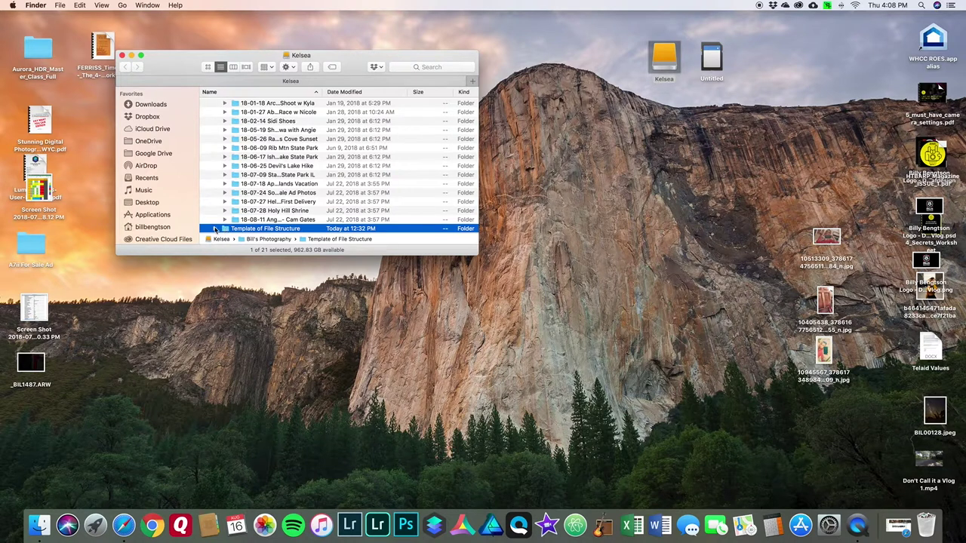
- Copy the Template of File Structure folder and paste it into the My Photos folder
{"action": "left_click", "coordinate": [216, 229]}
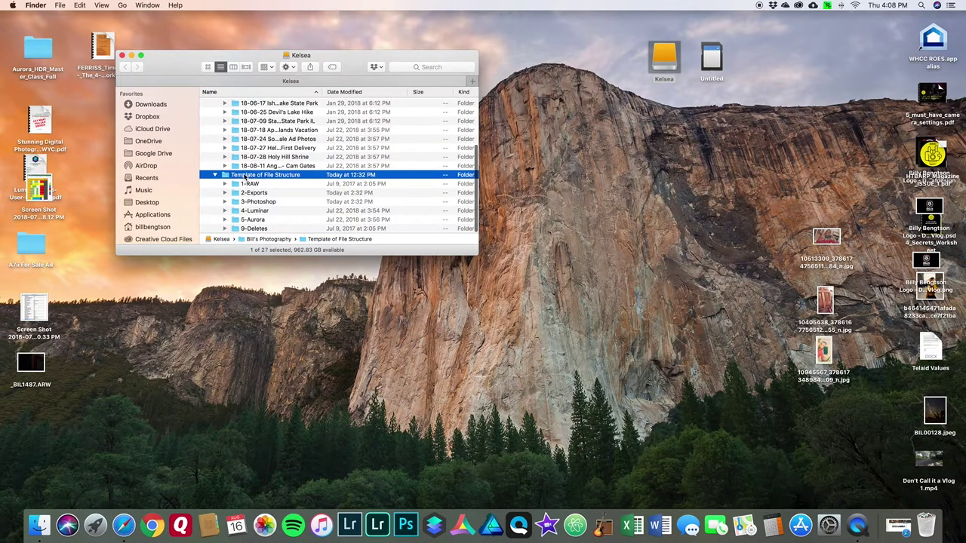
{"action": "right_click", "coordinate": [244, 176]}
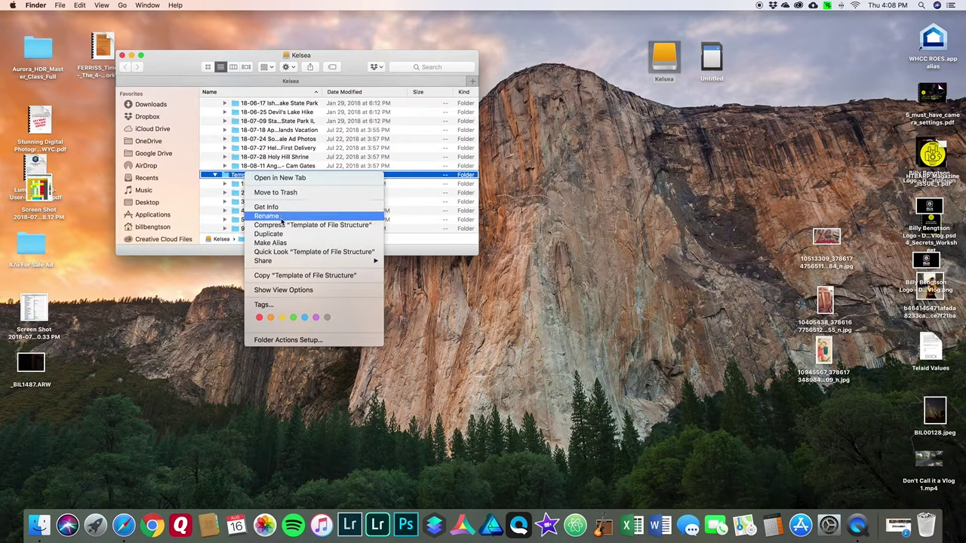
{"action": "left_click", "coordinate": [277, 273]}
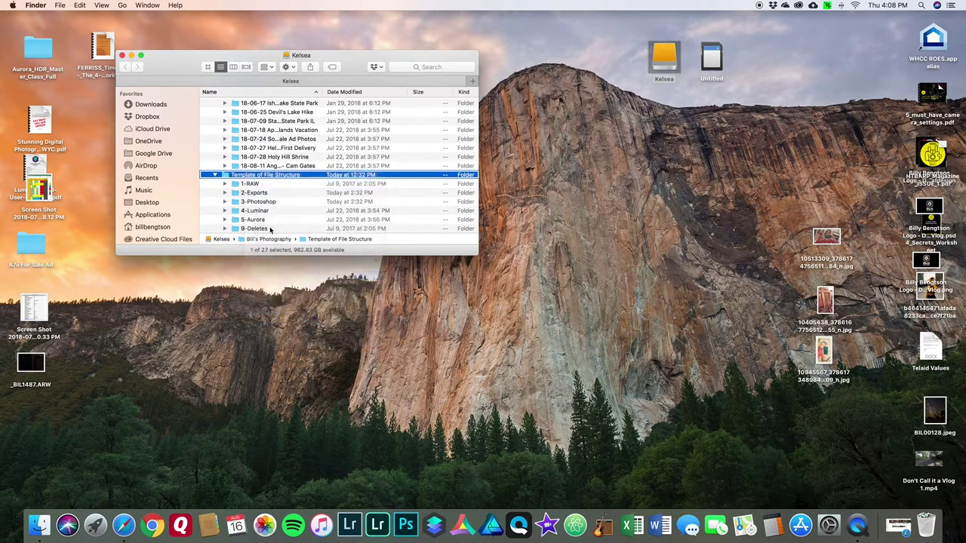
{"action": "scroll", "coordinate": [257, 166], "scroll_direction": "up", "scroll_amount": 5}
{"action": "right_click", "coordinate": [244, 112]}
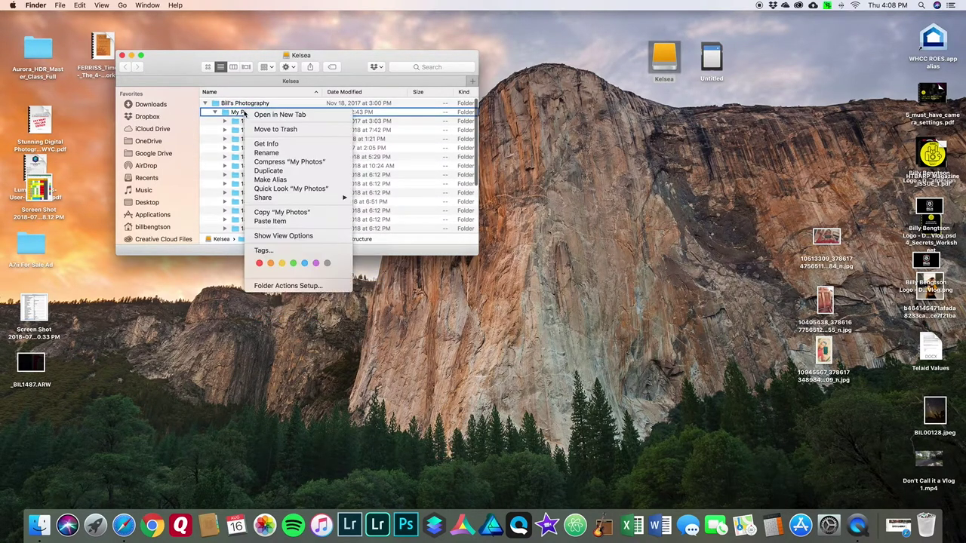
{"action": "left_click", "coordinate": [279, 221]}
{"action": "scroll", "coordinate": [310, 203], "scroll_direction": "down", "scroll_amount": 5}
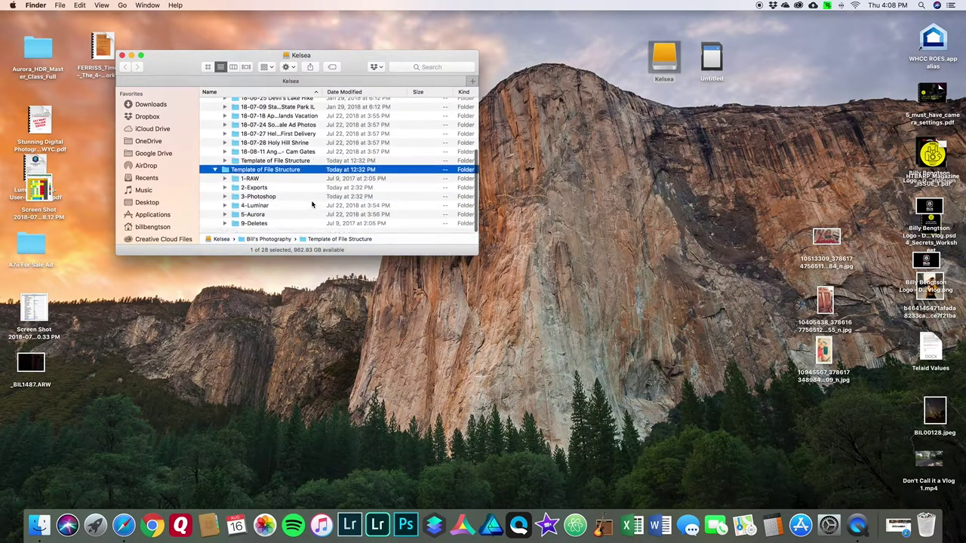
- Collapse the original template folder and check the subfolders of its copy inside My Photos
{"action": "left_click", "coordinate": [214, 175]}
{"action": "scroll", "coordinate": [250, 162], "scroll_direction": "up", "scroll_amount": 5}
{"action": "scroll", "coordinate": [264, 170], "scroll_direction": "down", "scroll_amount": 5}
{"action": "scroll", "coordinate": [265, 171], "scroll_direction": "down", "scroll_amount": 1}
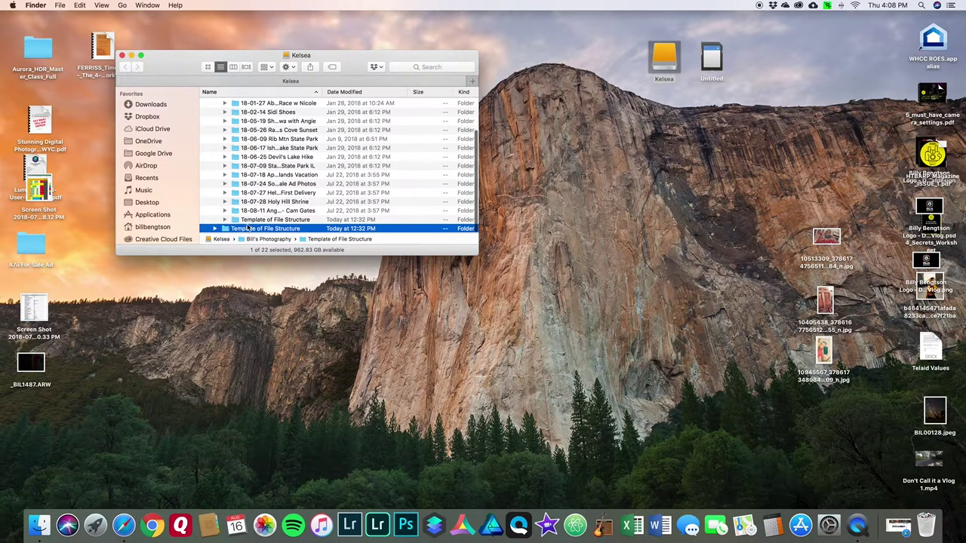
{"action": "left_click", "coordinate": [224, 219]}
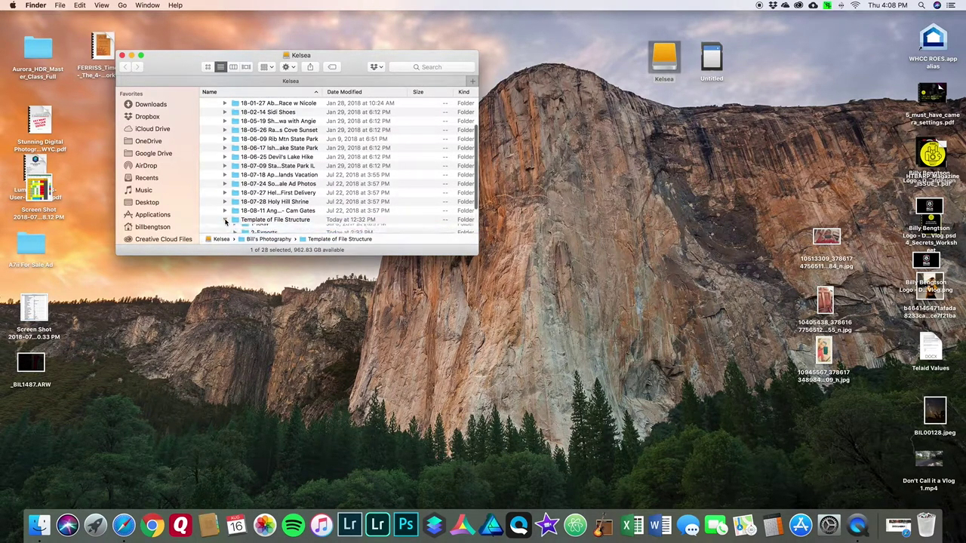
{"action": "scroll", "coordinate": [228, 197], "scroll_direction": "down", "scroll_amount": 3}
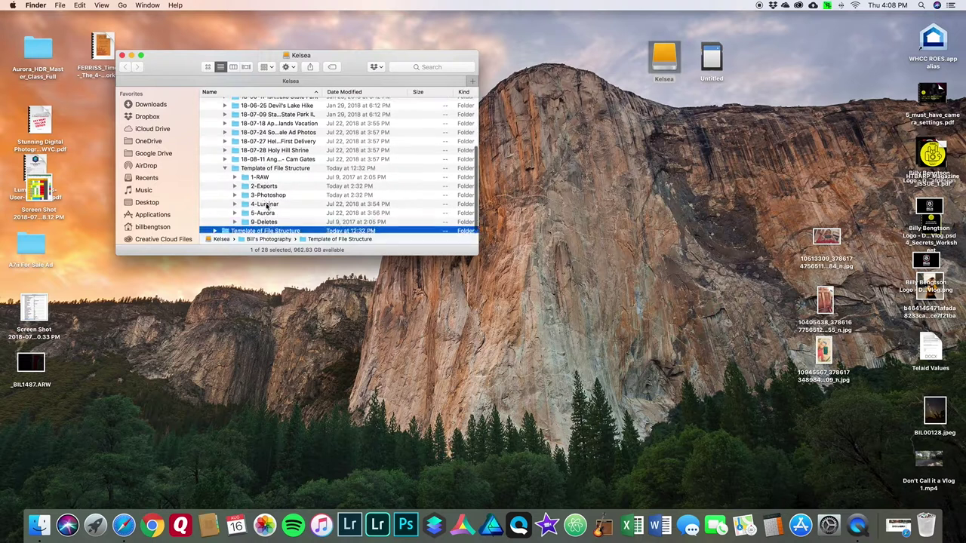
{"action": "left_click", "coordinate": [224, 169]}
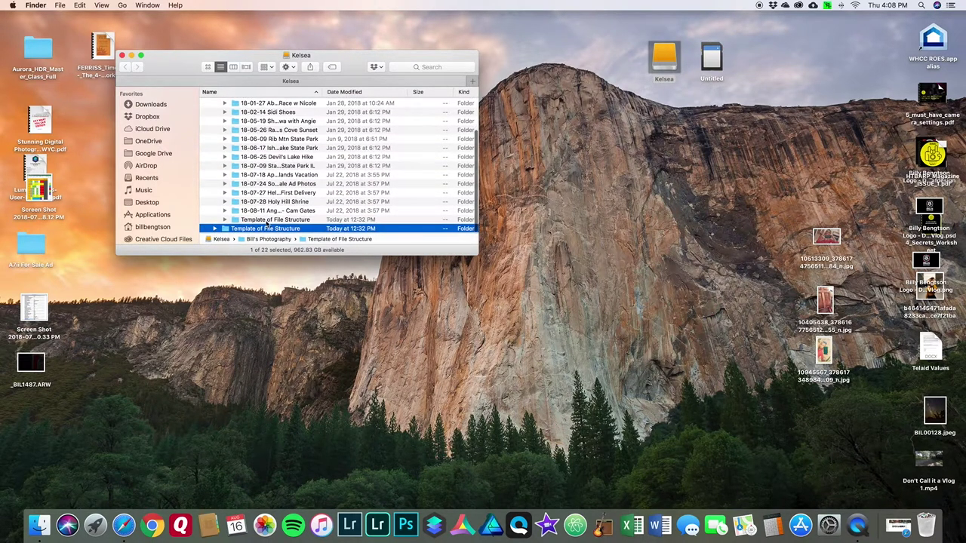
- Rename the template copy inside My Photos as "18-08-16 Sample workflow"
{"action": "left_click", "coordinate": [263, 219]}
{"action": "right_click", "coordinate": [263, 220]}
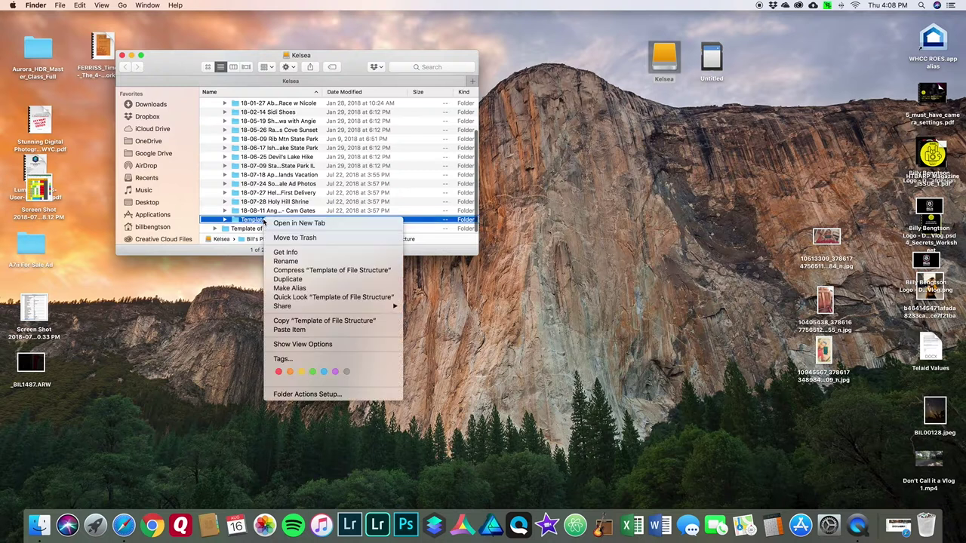
{"action": "left_click", "coordinate": [287, 261]}
{"action": "type", "text": "18-08-"}
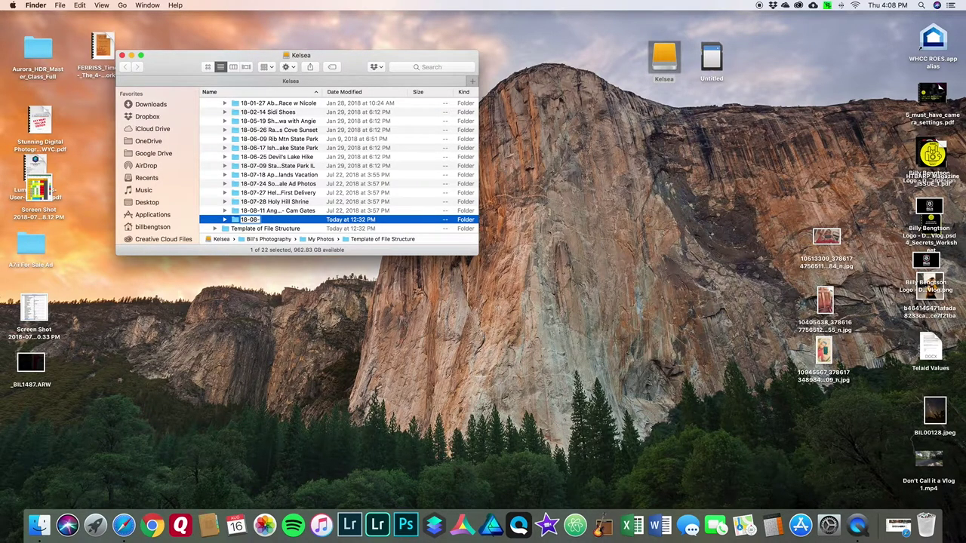
{"action": "type", "text": "6 Sample workflow"}
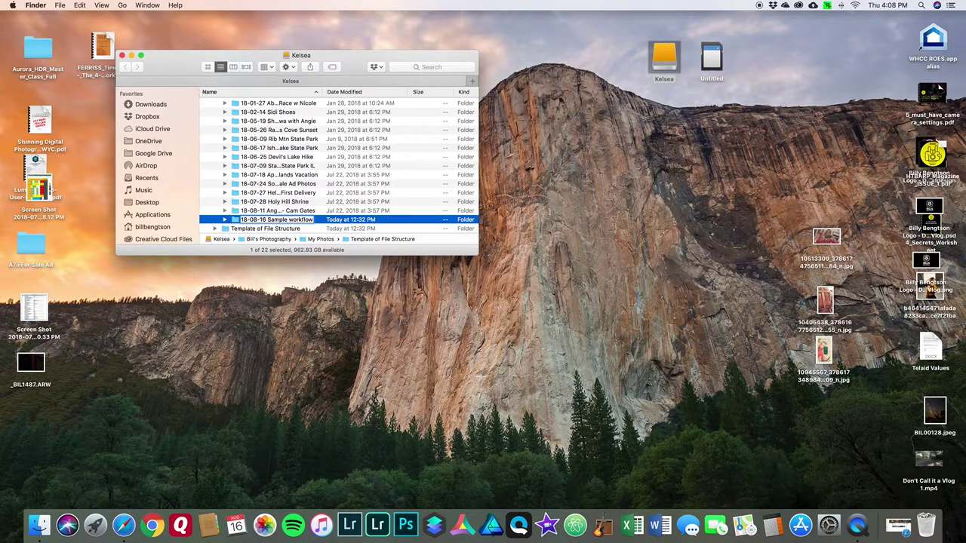
{"action": "key", "text": "Return"}
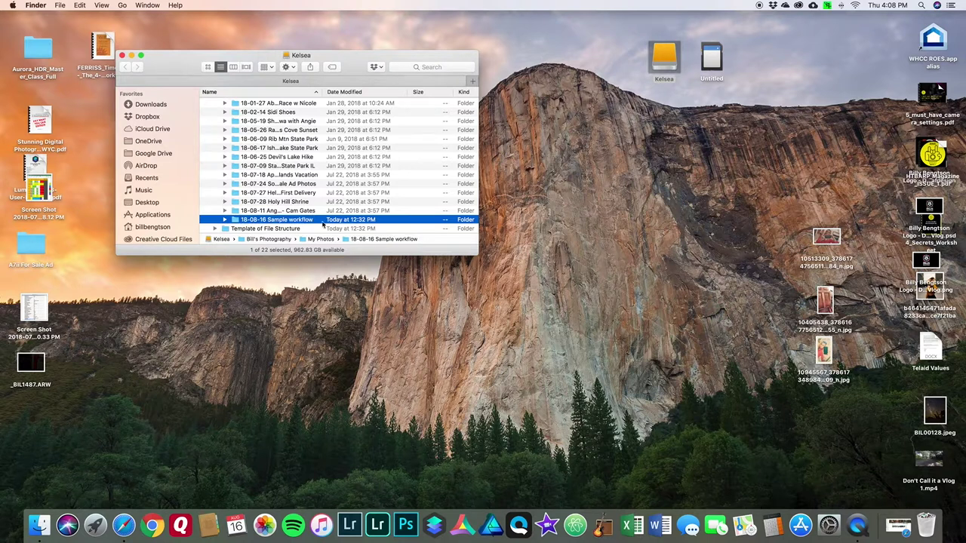
- Open the 18-08-16 Sample workflow folder and go into its 1-RAW subfolder
{"action": "left_click", "coordinate": [224, 220]}
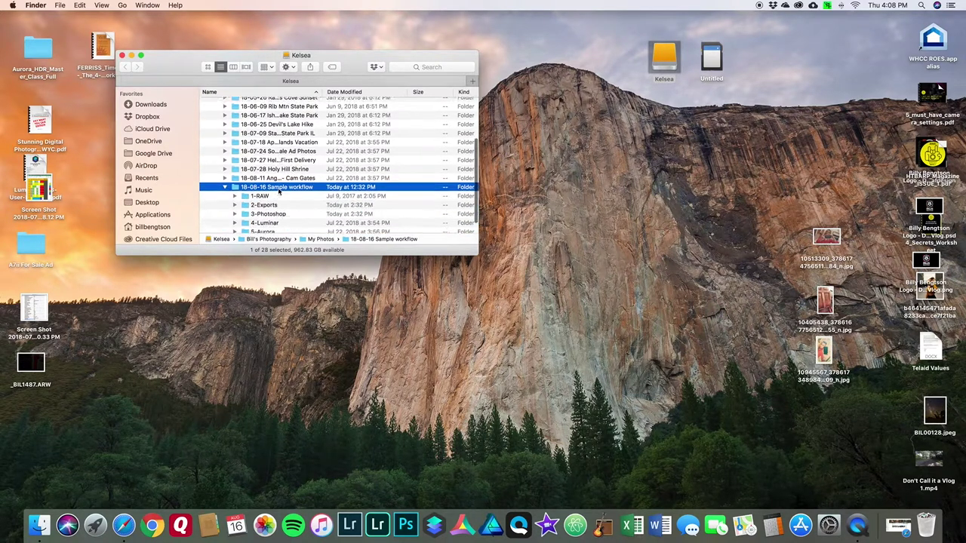
{"action": "double_click", "coordinate": [254, 167]}
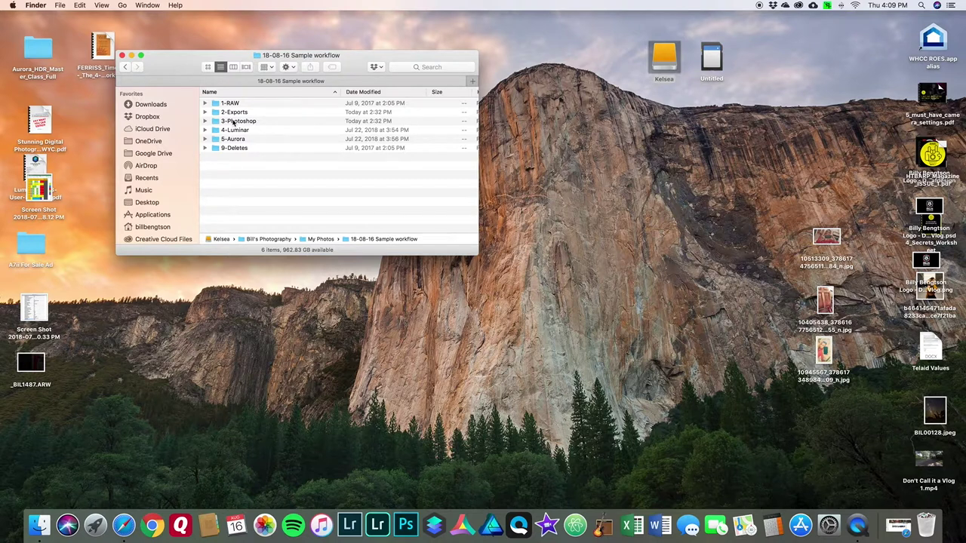
{"action": "scroll", "coordinate": [245, 126], "scroll_direction": "left", "scroll_amount": 1}
{"action": "left_click", "coordinate": [204, 105]}
{"action": "double_click", "coordinate": [216, 105]}
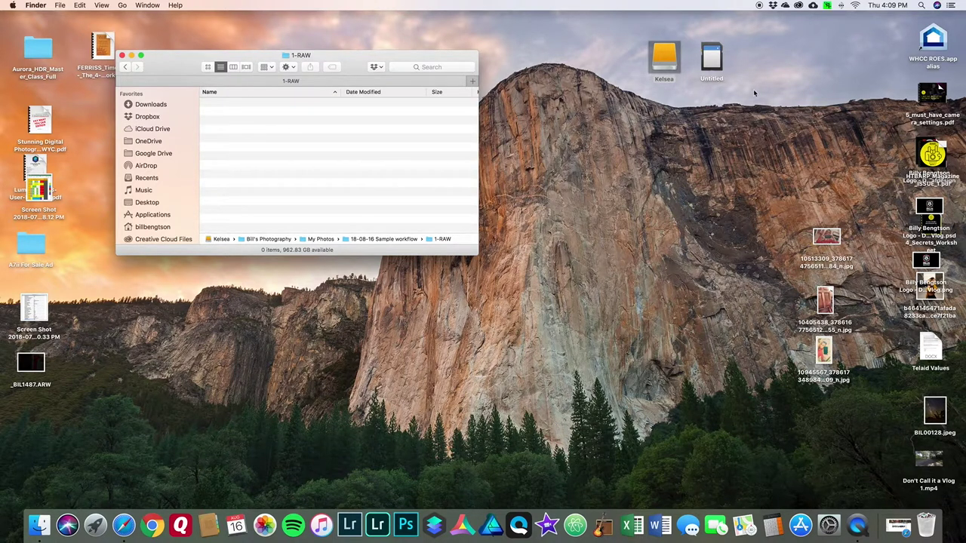
- Open the DCIM > 100MSDCF folder on the Untitled memory card and place its window beside the 1-RAW window
{"action": "left_click", "coordinate": [714, 63]}
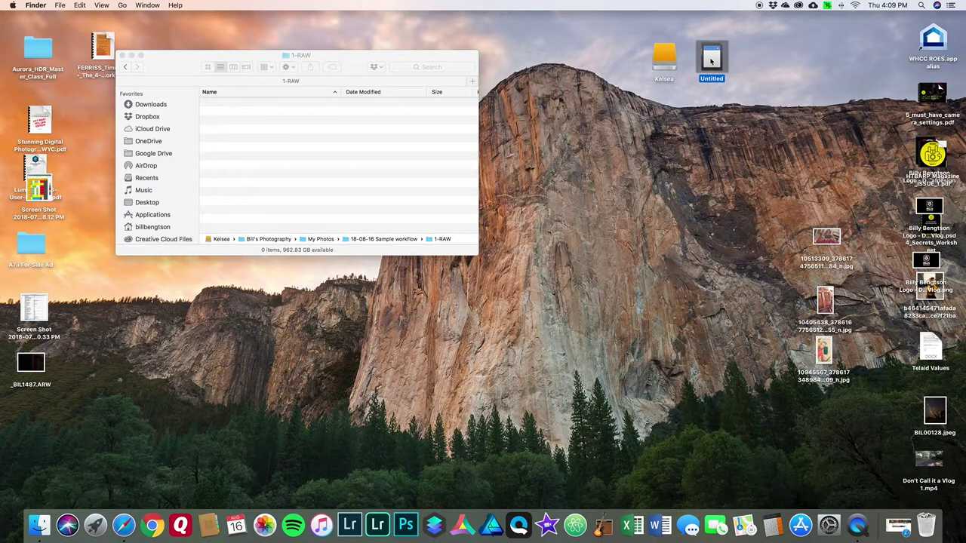
{"action": "double_click", "coordinate": [712, 62]}
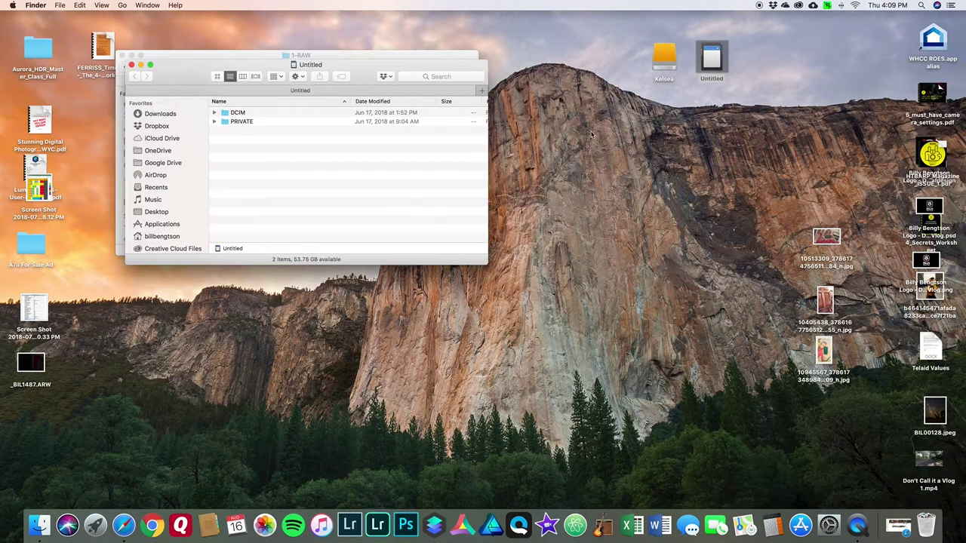
{"action": "left_click", "coordinate": [236, 114]}
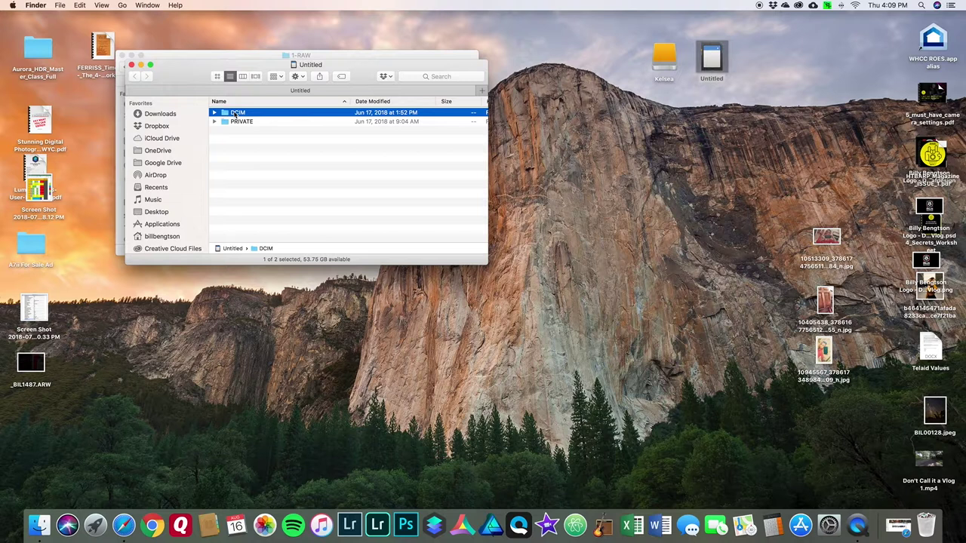
{"action": "double_click", "coordinate": [223, 113]}
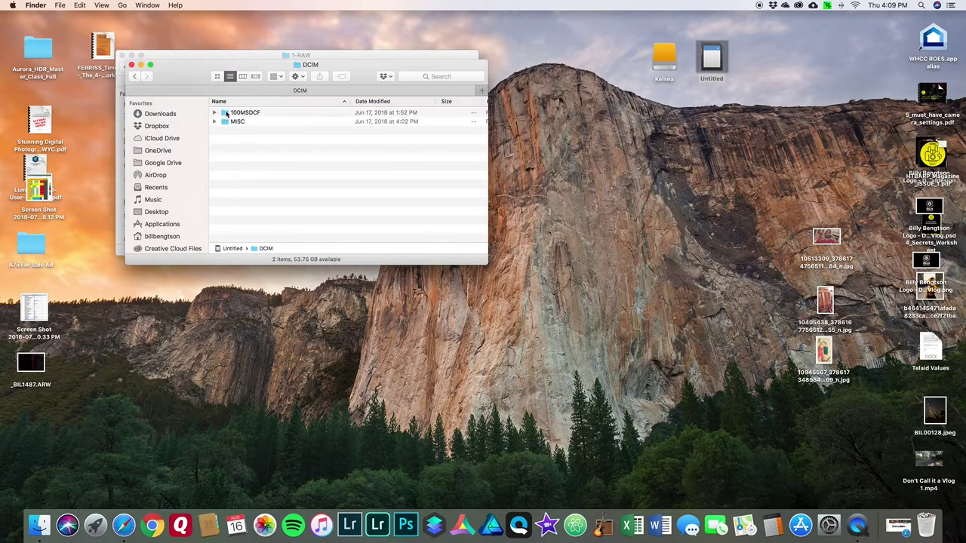
{"action": "double_click", "coordinate": [224, 115]}
{"action": "left_click_drag", "start_coordinate": [193, 74], "coordinate": [554, 152]}
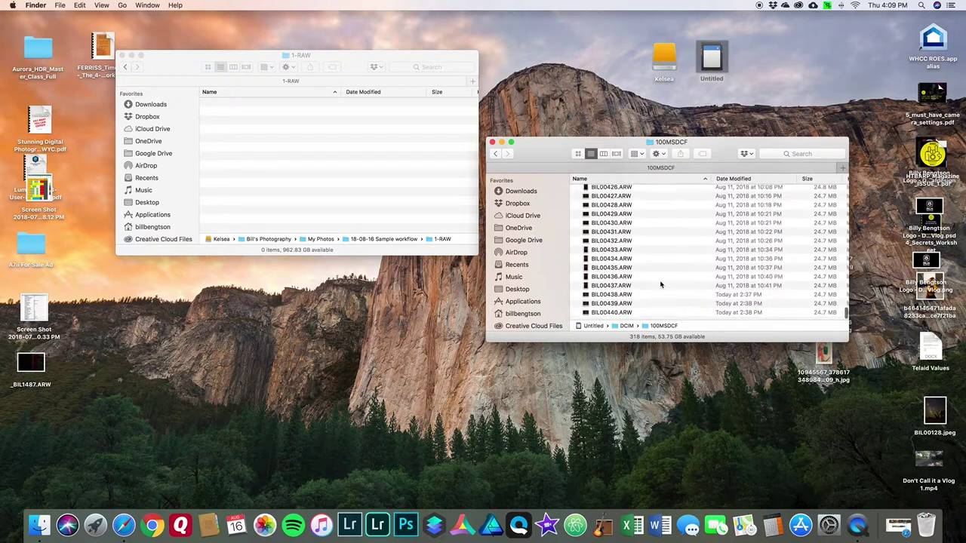
- Copy BIL00438.ARW, BIL00439.ARW and BIL00440.ARW from the memory card into the 1-RAW folder
{"action": "left_click", "coordinate": [713, 300]}
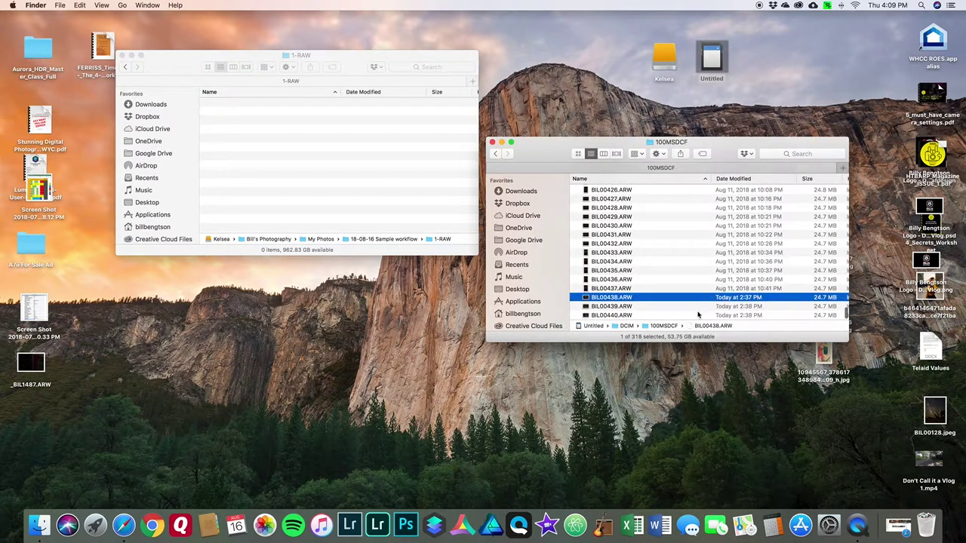
{"action": "left_click", "coordinate": [626, 316], "text": "shift"}
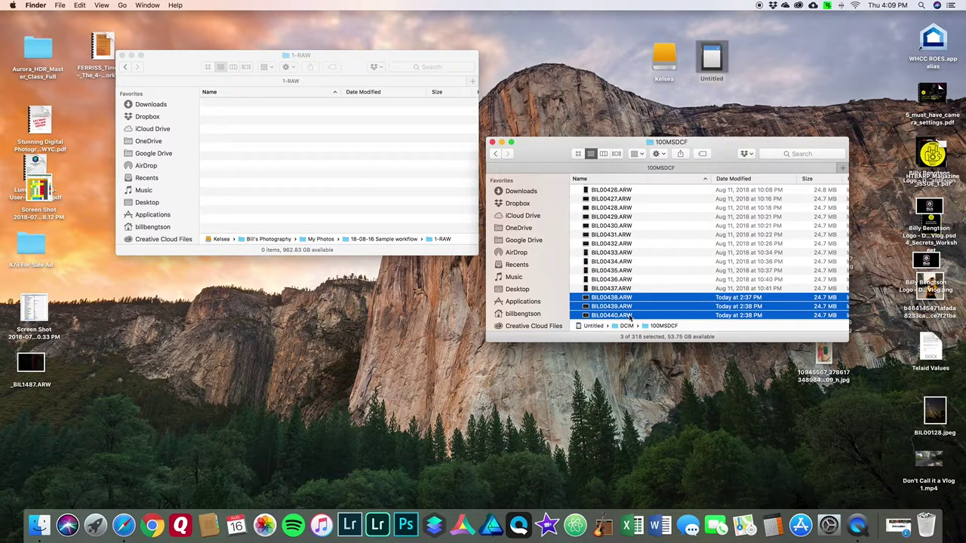
{"action": "scroll", "coordinate": [631, 317], "scroll_direction": "down", "scroll_amount": 2}
{"action": "right_click", "coordinate": [619, 308]}
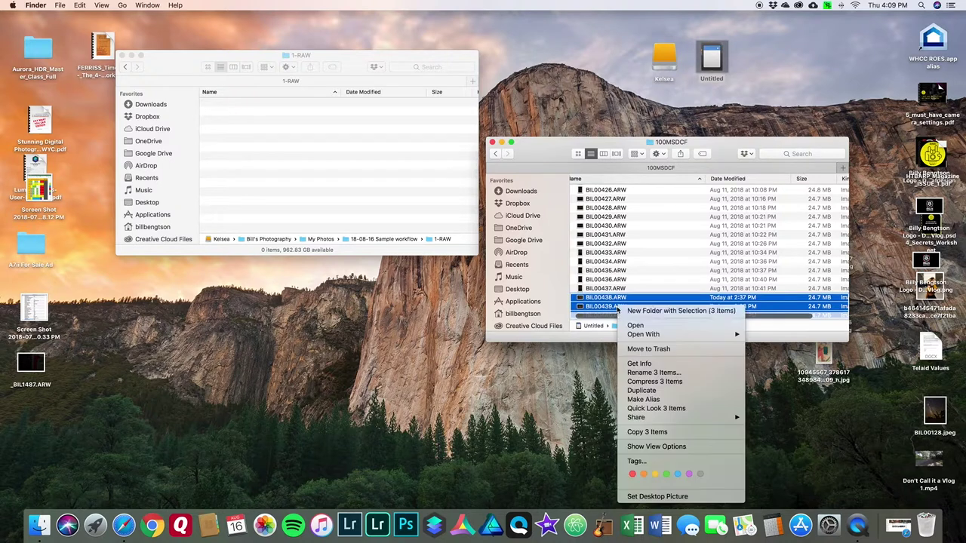
{"action": "left_click", "coordinate": [663, 434]}
{"action": "right_click", "coordinate": [282, 149]}
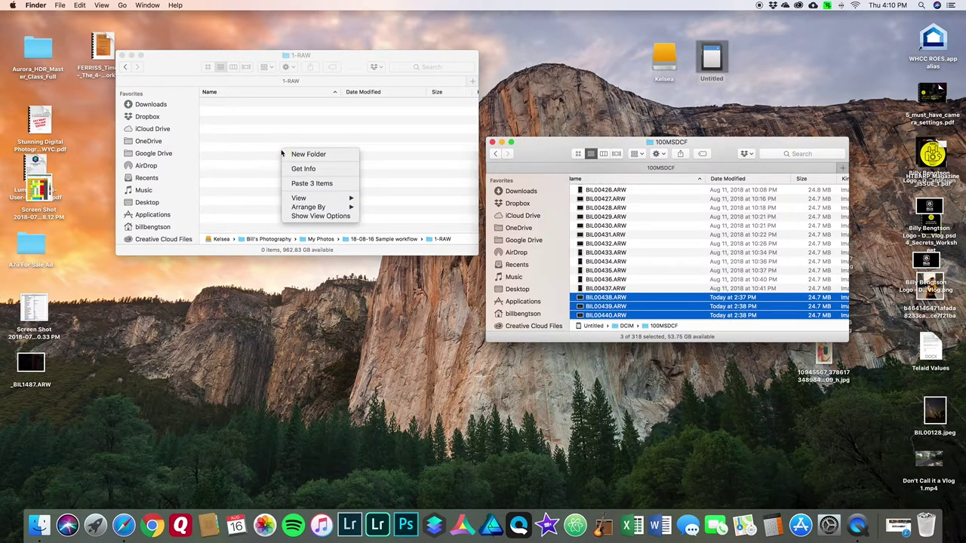
{"action": "left_click", "coordinate": [310, 184]}
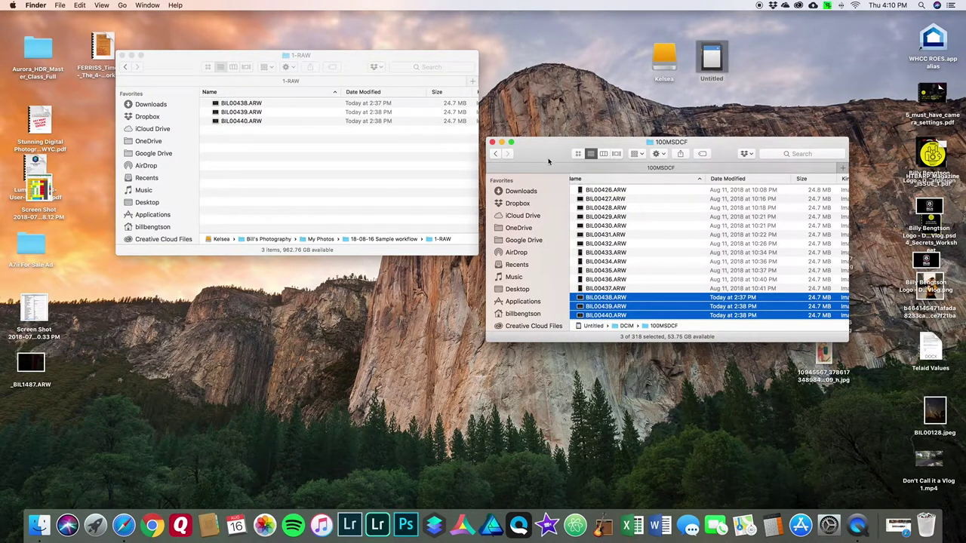
- Close the 100MSDCF window and eject the Untitled memory card
{"action": "left_click", "coordinate": [492, 142]}
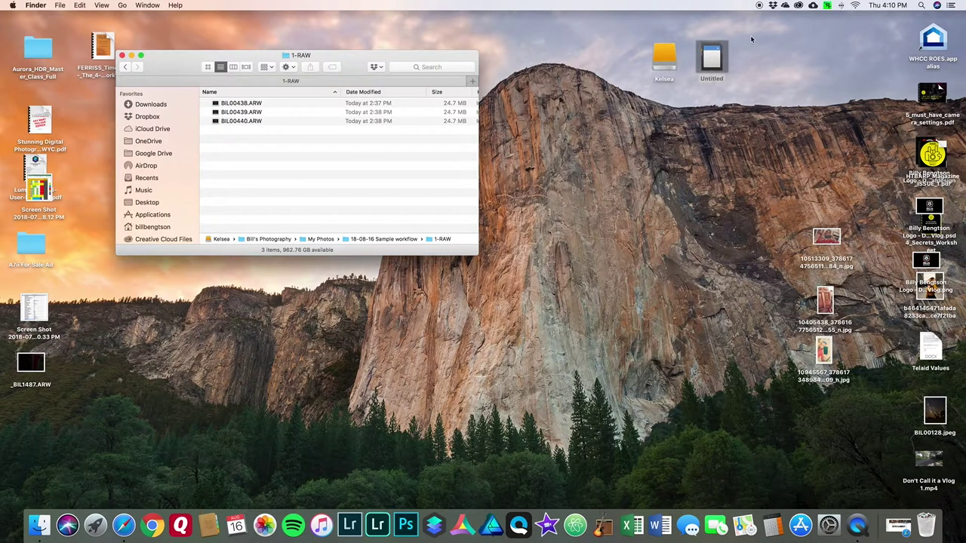
{"action": "left_click_drag", "start_coordinate": [709, 58], "coordinate": [930, 532]}
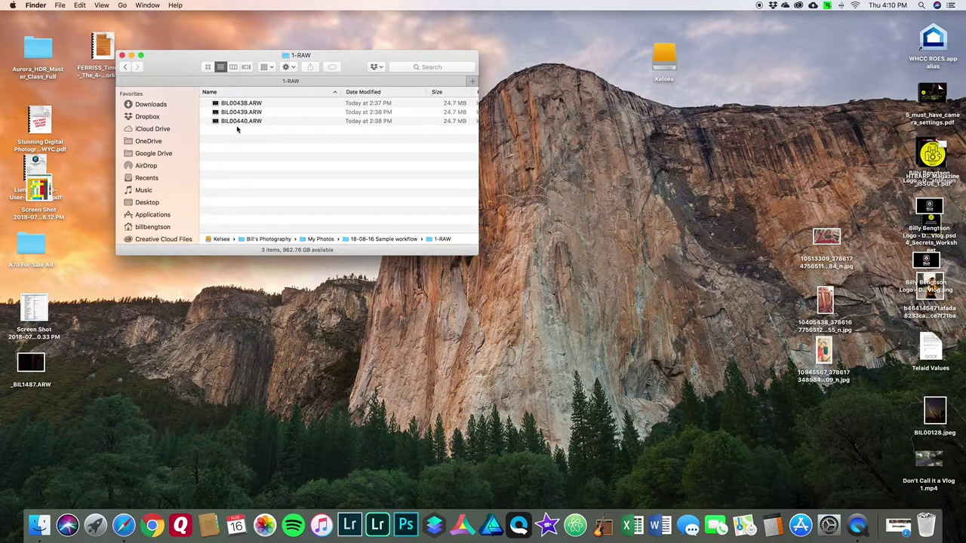
- Go back to the Kelsea drive's top level and collapse the 1-RAW and 18-08-16 Sample workflow folders
{"action": "left_click", "coordinate": [127, 67]}
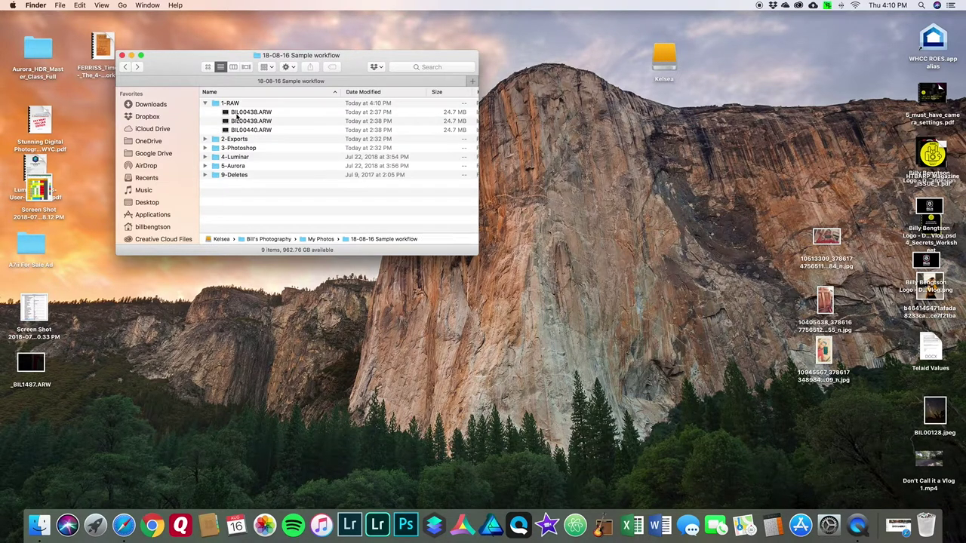
{"action": "left_click", "coordinate": [123, 66]}
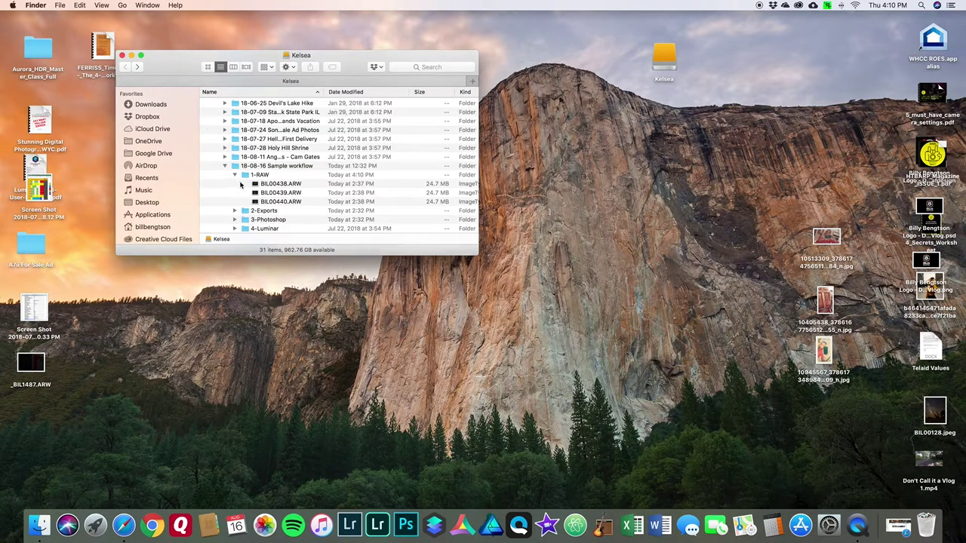
{"action": "left_click", "coordinate": [235, 174]}
{"action": "left_click", "coordinate": [225, 166]}
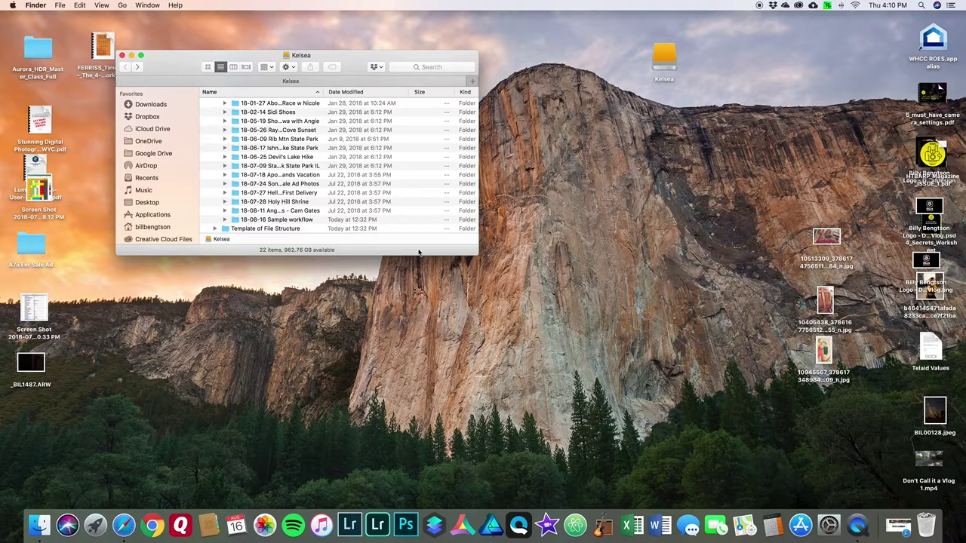
- Switch to Lightroom Classic and start a photo import from the Library module
{"action": "left_click", "coordinate": [350, 526]}
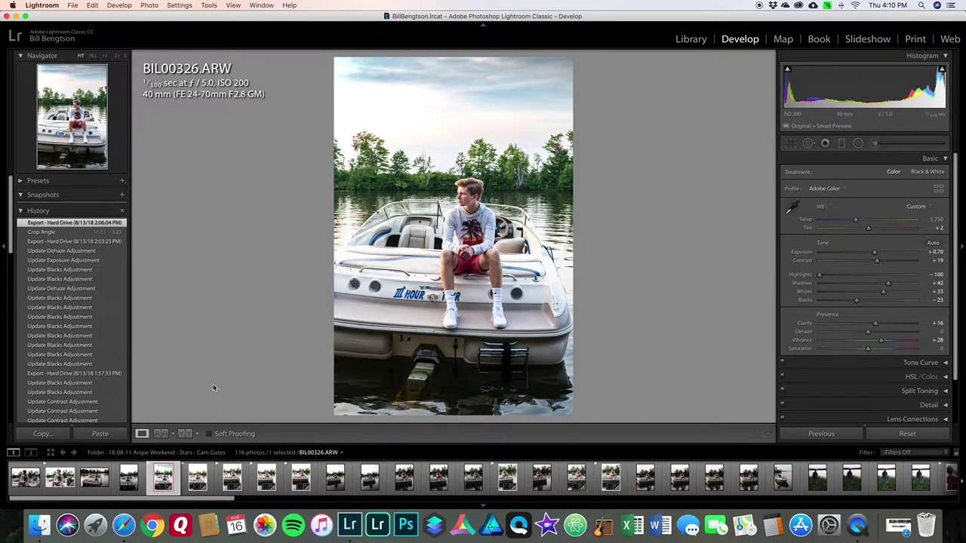
{"action": "left_click", "coordinate": [692, 39]}
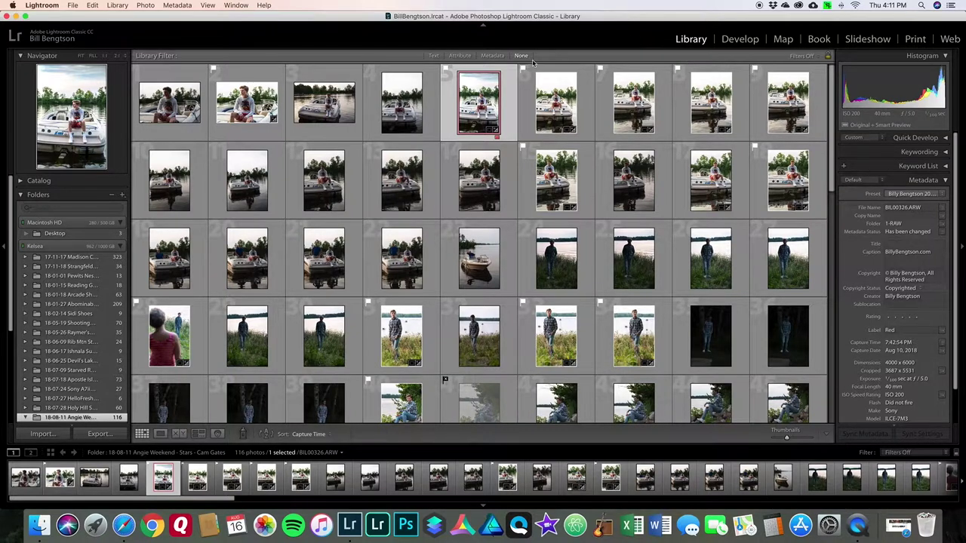
{"action": "scroll", "coordinate": [72, 360], "scroll_direction": "down", "scroll_amount": 4}
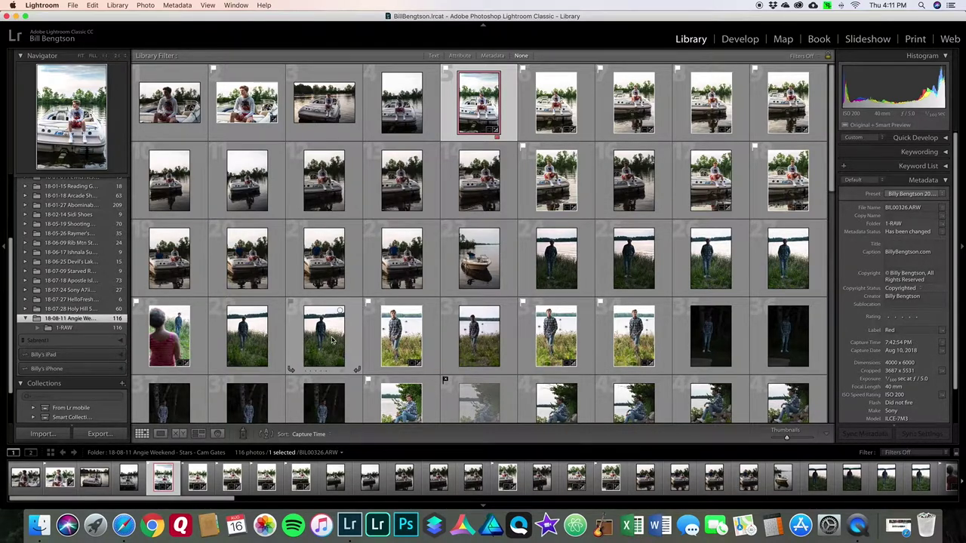
{"action": "left_click", "coordinate": [42, 435]}
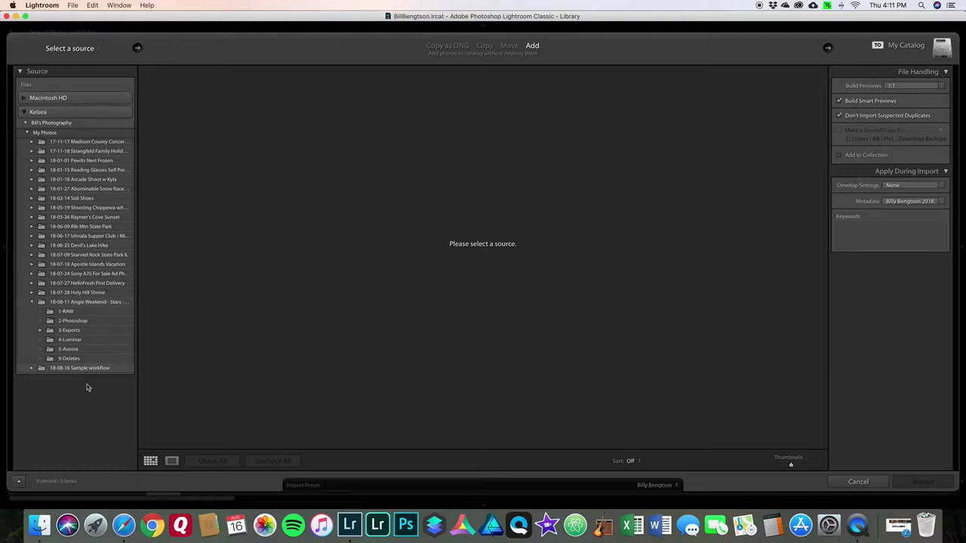
- Choose the 18-08-16 Sample workflow folder in My Photos as the source and import its three RAW photos into the catalog
{"action": "left_click", "coordinate": [32, 302]}
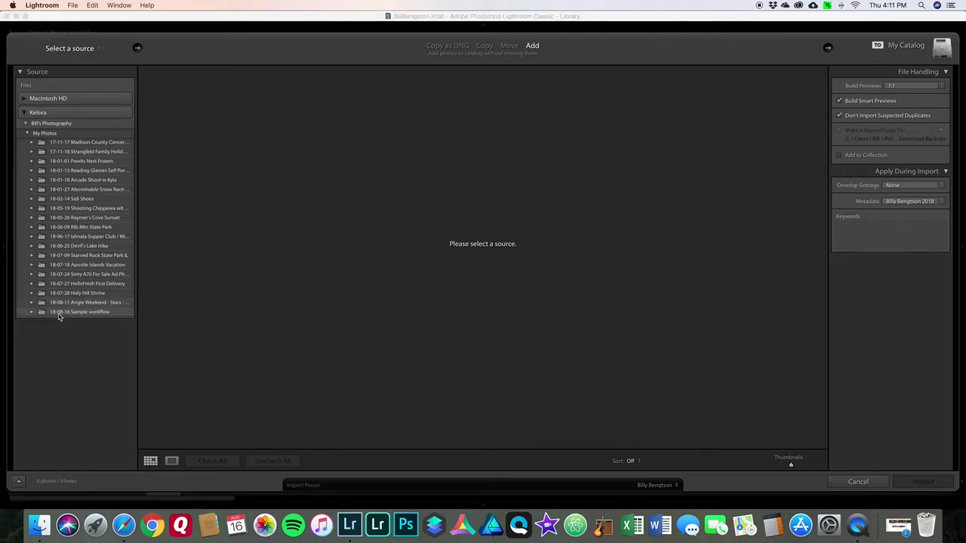
{"action": "left_click", "coordinate": [31, 311]}
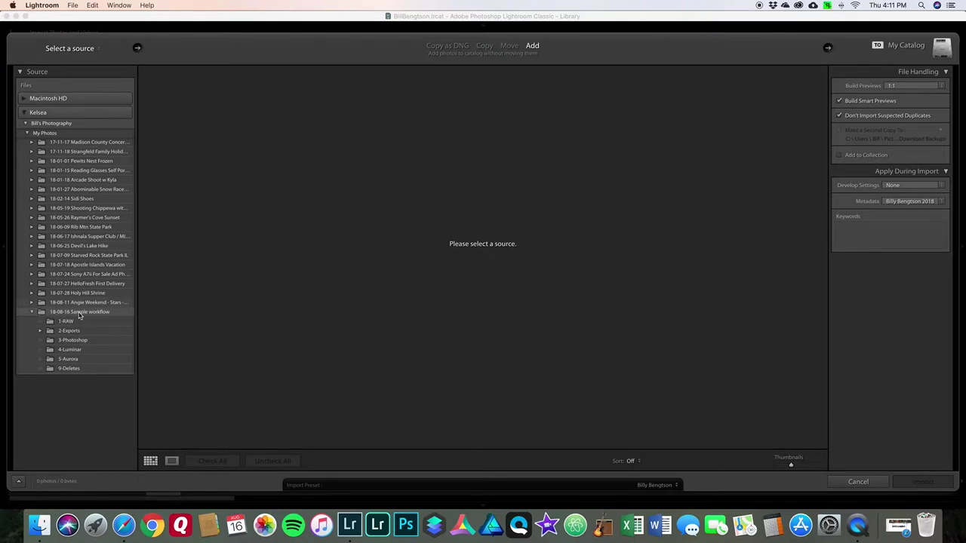
{"action": "left_click", "coordinate": [79, 314]}
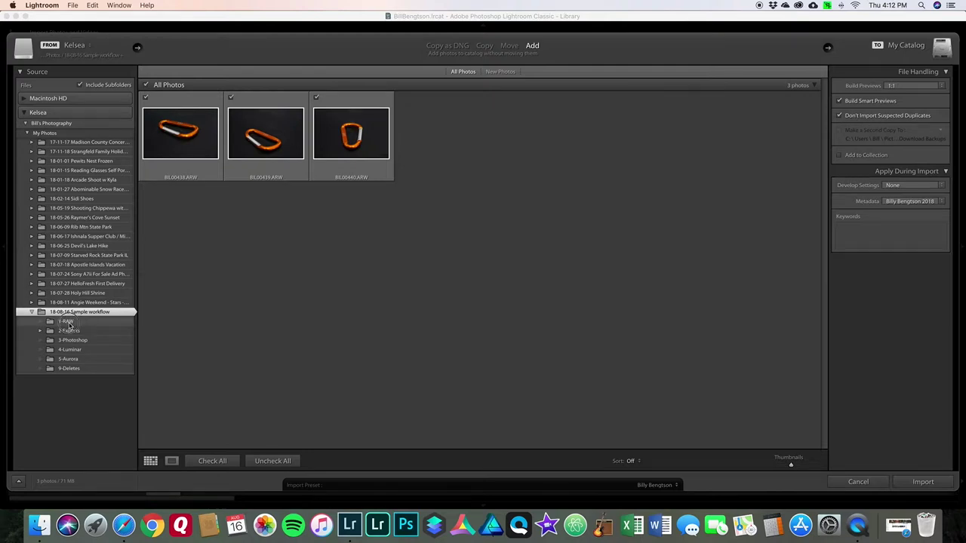
{"action": "left_click", "coordinate": [69, 322]}
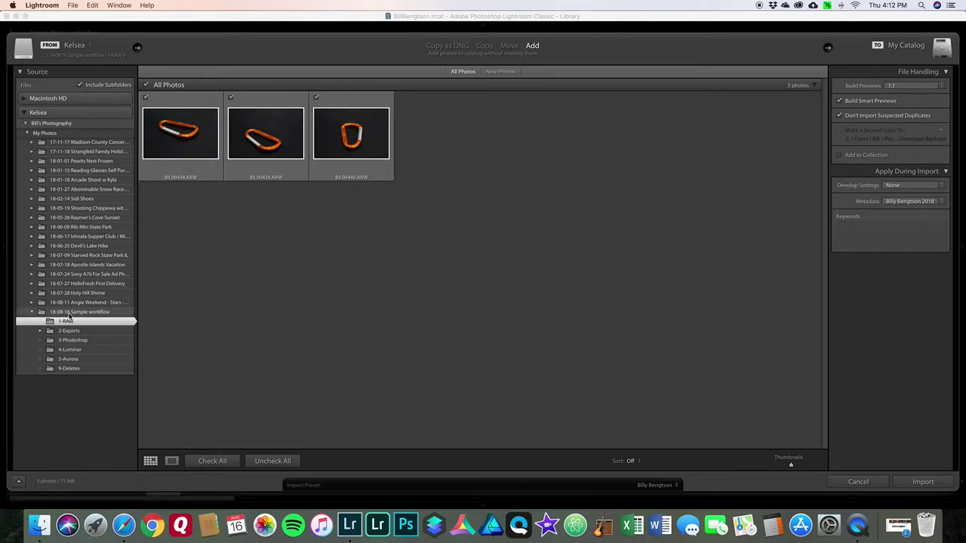
{"action": "left_click", "coordinate": [65, 312]}
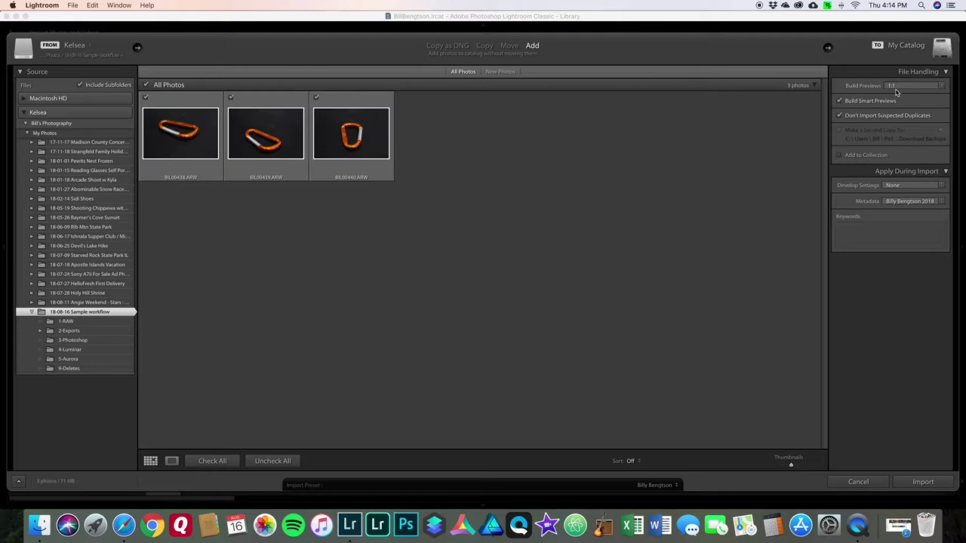
{"action": "left_click", "coordinate": [924, 484]}
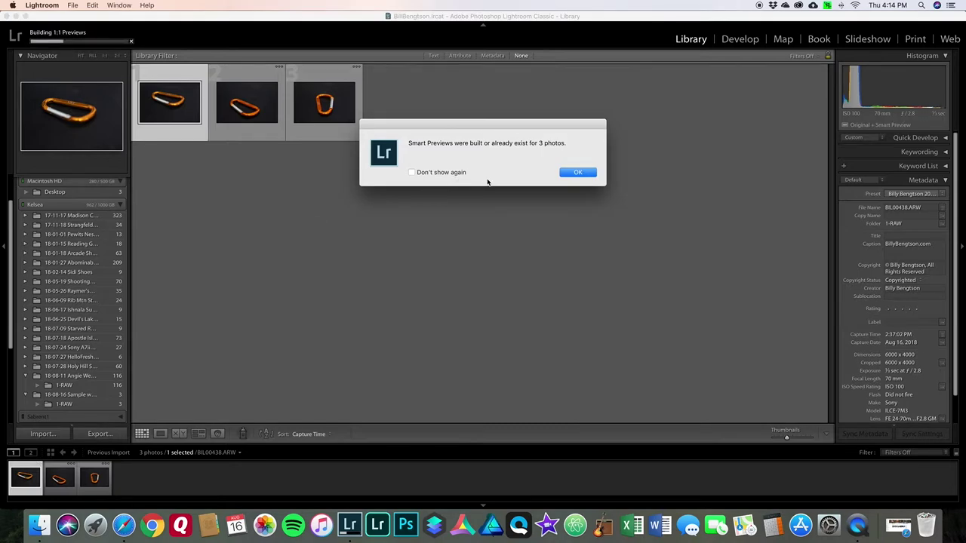
{"action": "left_click", "coordinate": [581, 173]}
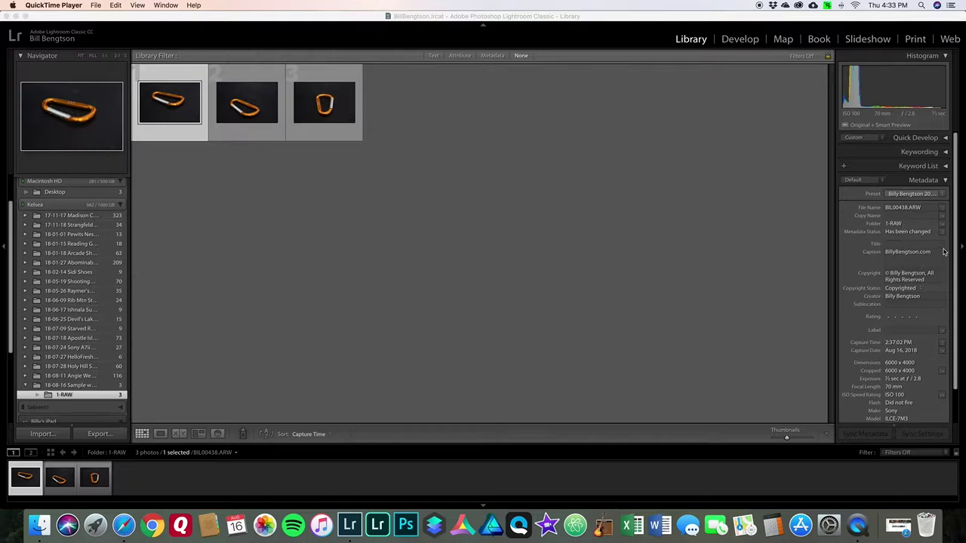
{"action": "scroll", "coordinate": [894, 281], "scroll_direction": "down", "scroll_amount": 2}
{"action": "scroll", "coordinate": [891, 283], "scroll_direction": "up", "scroll_amount": 2}
{"action": "scroll", "coordinate": [69, 298], "scroll_direction": "down", "scroll_amount": 5}
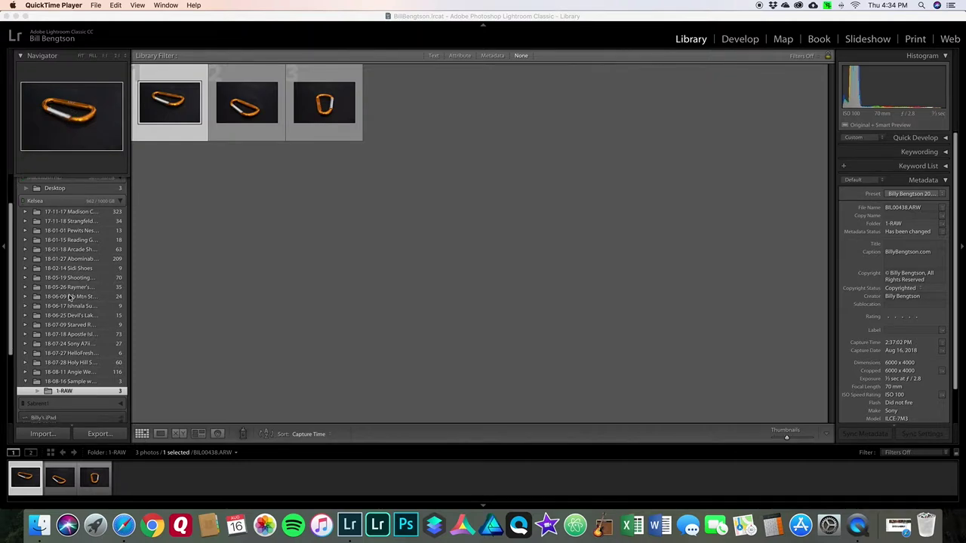
{"action": "scroll", "coordinate": [68, 298], "scroll_direction": "up", "scroll_amount": 4}
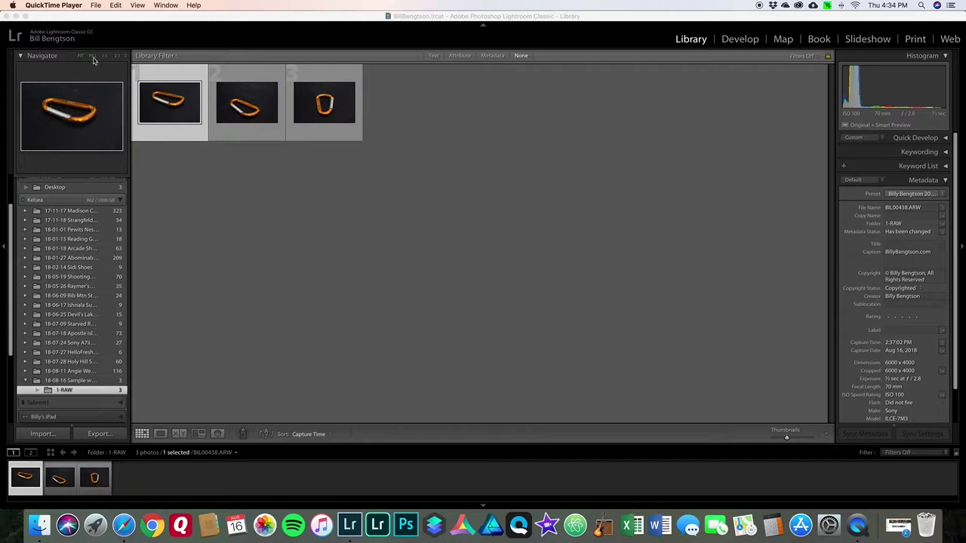
- Open BIL00438.ARW in Loupe view and examine its sharpness at the 1:1, 2:1, Fill and Fit zoom levels
{"action": "double_click", "coordinate": [171, 108]}
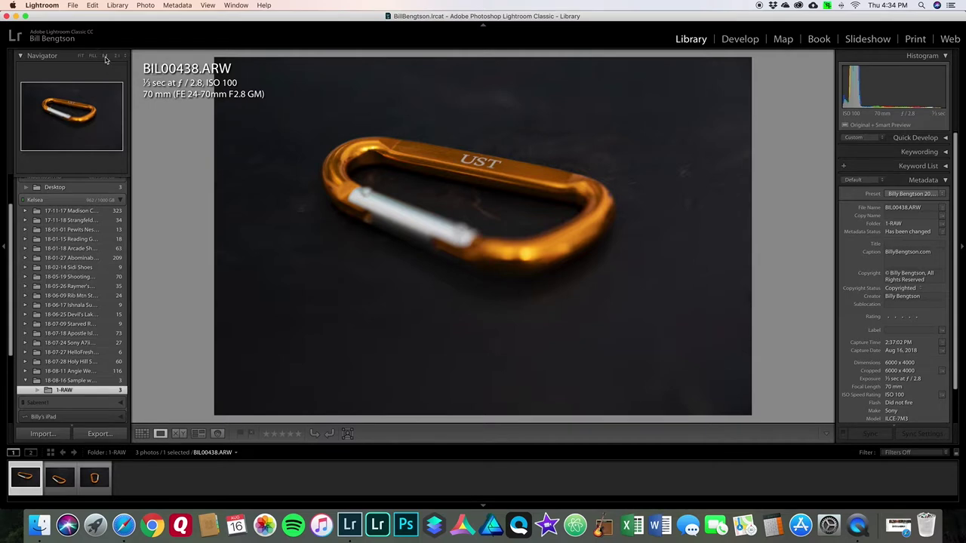
{"action": "left_click", "coordinate": [105, 59]}
{"action": "left_click_drag", "start_coordinate": [506, 141], "coordinate": [506, 322]}
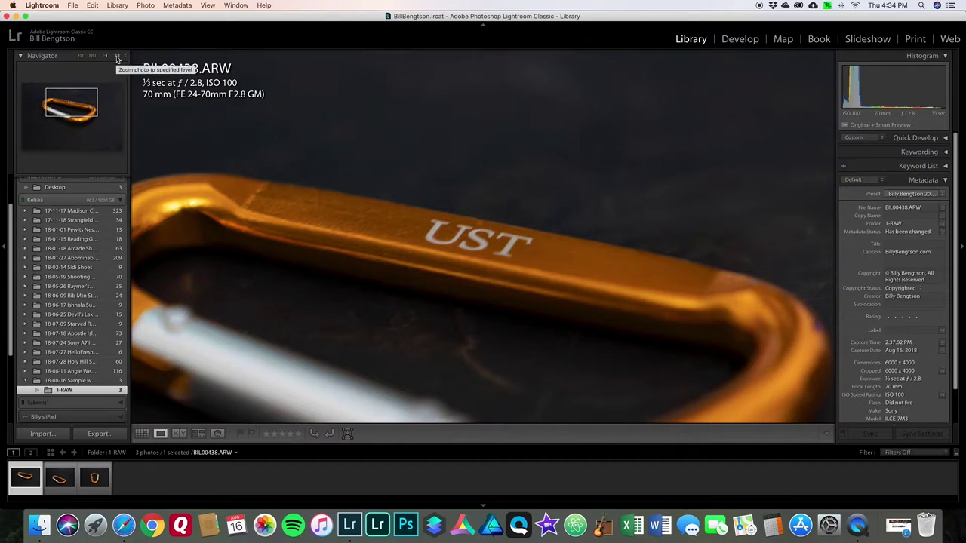
{"action": "left_click", "coordinate": [117, 57]}
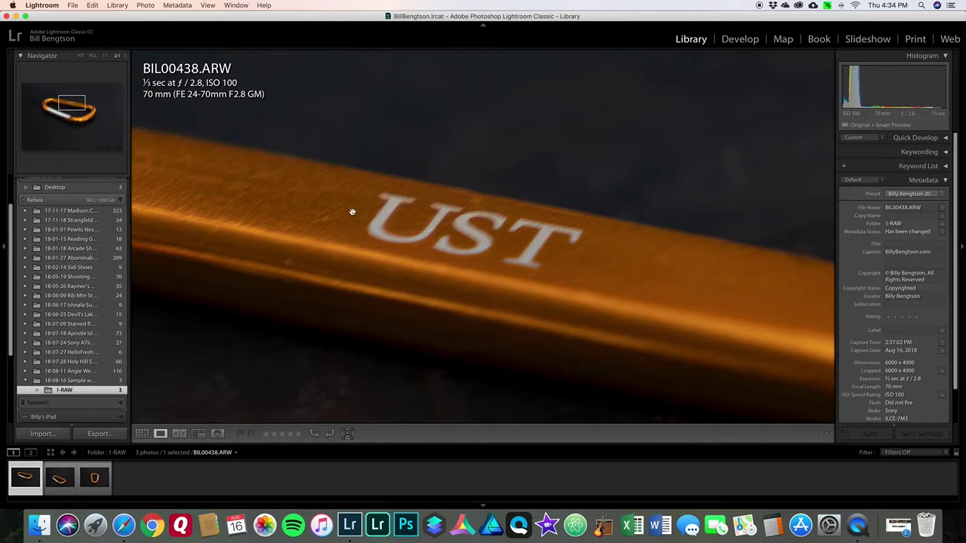
{"action": "left_click", "coordinate": [126, 57]}
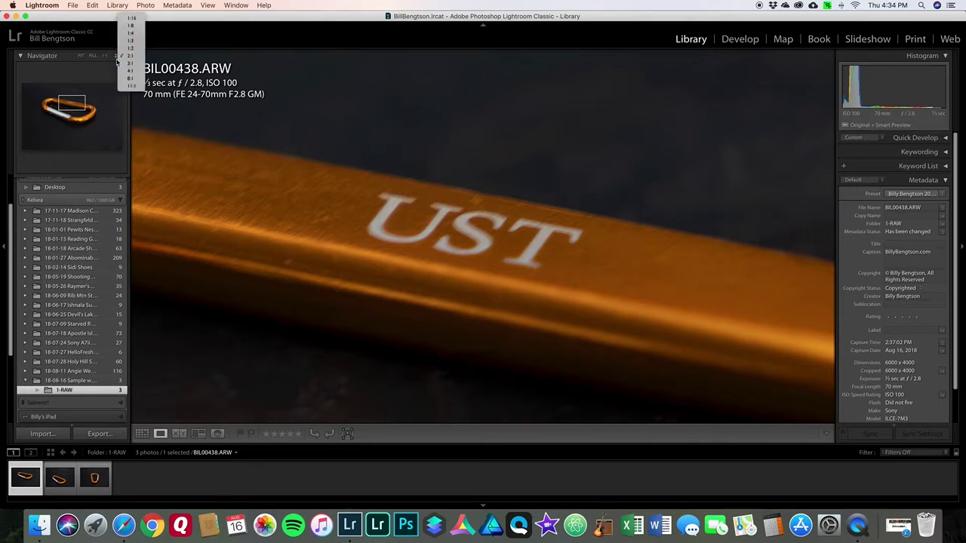
{"action": "left_click", "coordinate": [103, 47]}
{"action": "left_click", "coordinate": [93, 57]}
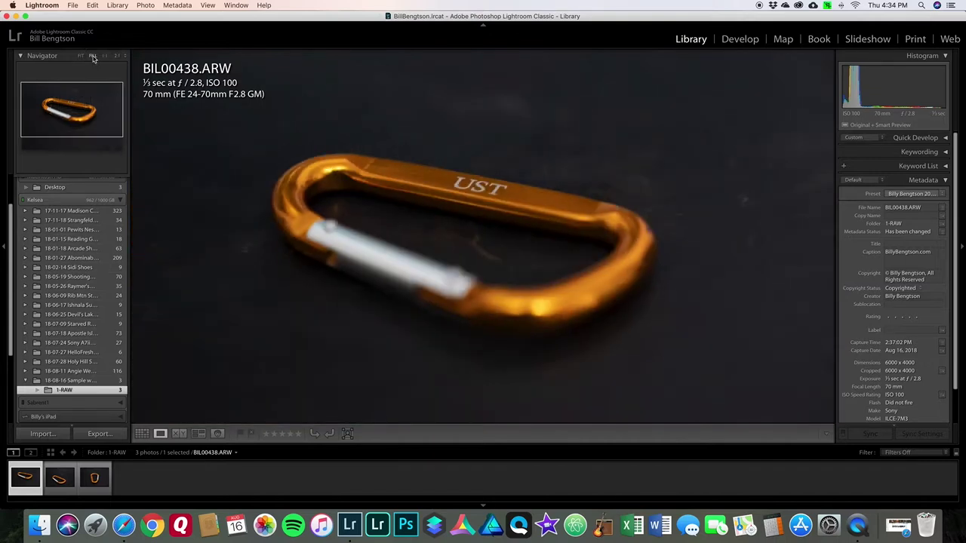
{"action": "left_click", "coordinate": [81, 56]}
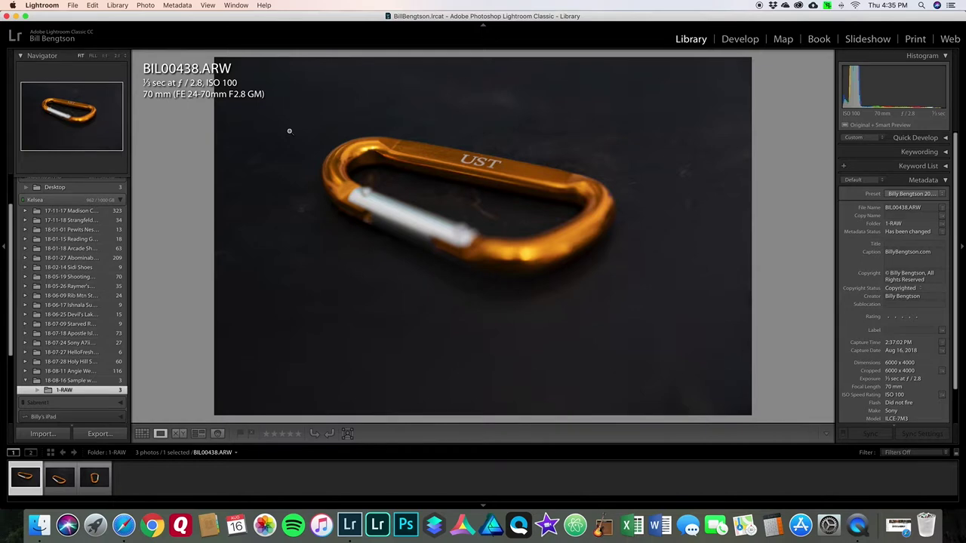
- Return to Grid view, reopen BIL00438.ARW in Loupe view and go back to the grid
{"action": "key", "text": "g"}
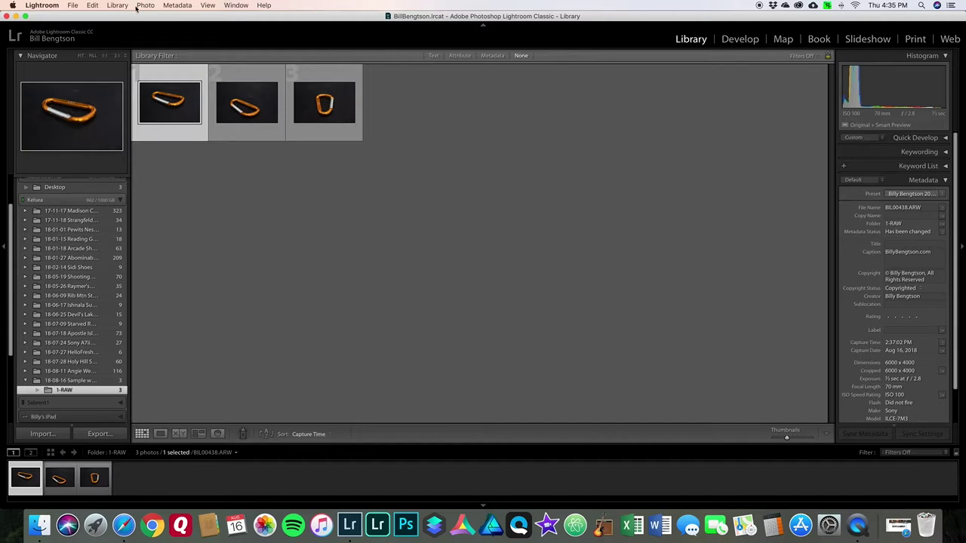
{"action": "left_click", "coordinate": [173, 108]}
{"action": "double_click", "coordinate": [173, 108]}
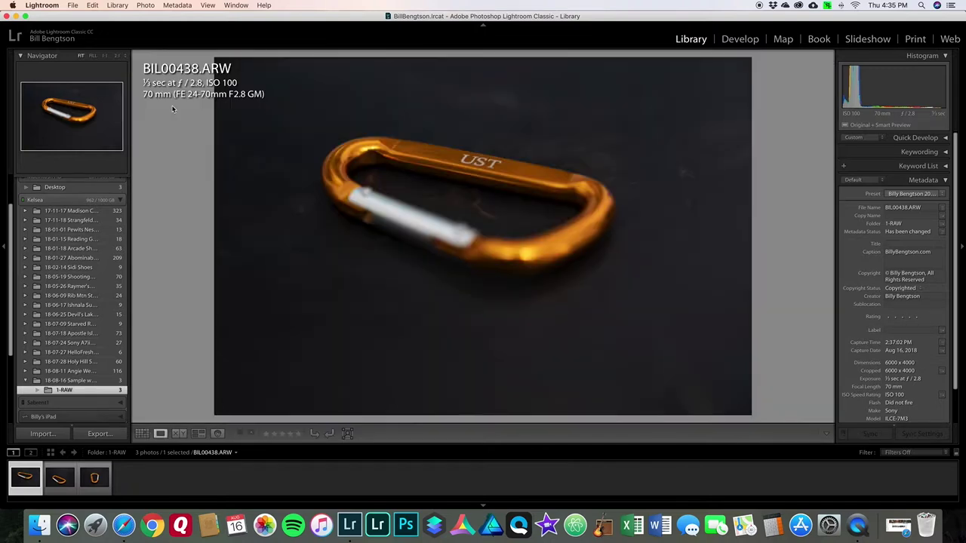
{"action": "double_click", "coordinate": [439, 193]}
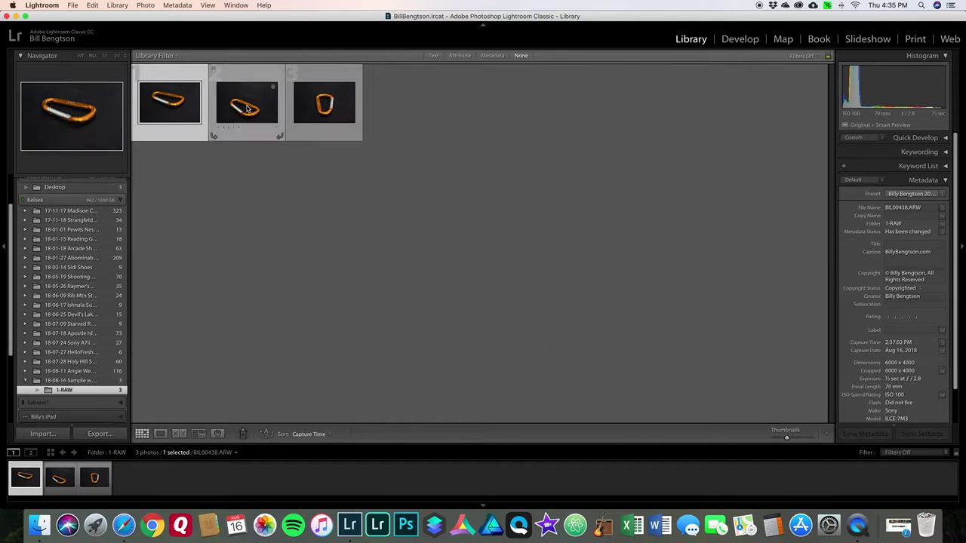
- Select all three photos in the 1-RAW grid and clear the selection again
{"action": "key", "text": "super+a"}
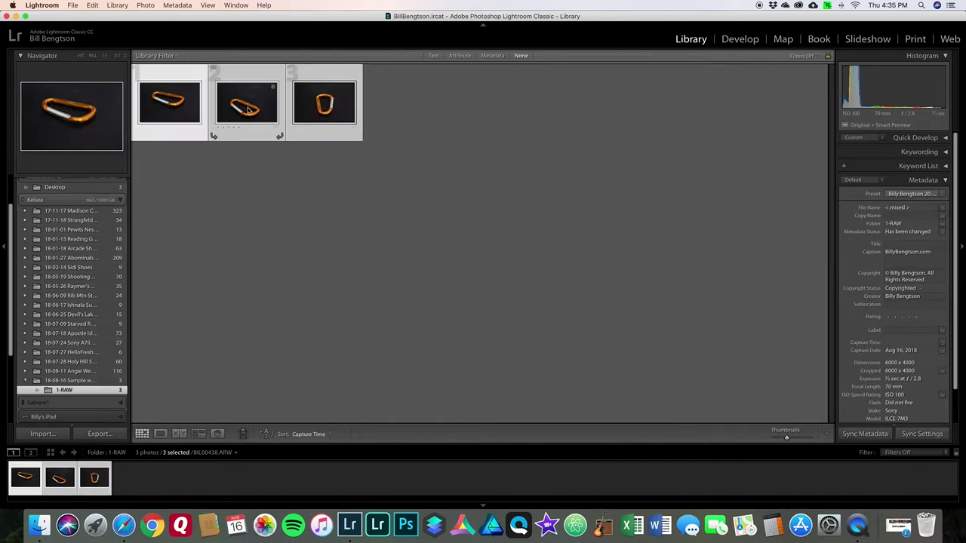
{"action": "left_click", "coordinate": [240, 112]}
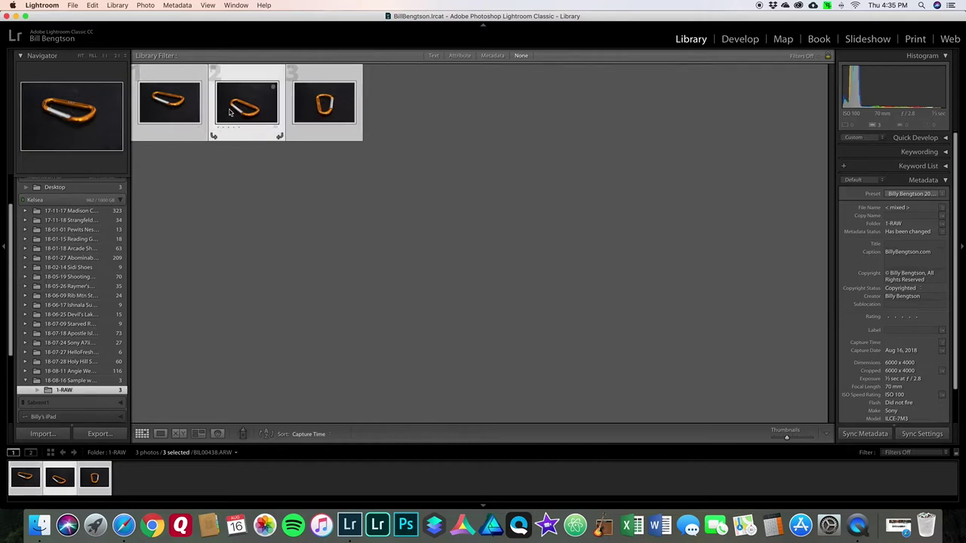
{"action": "left_click", "coordinate": [303, 134]}
{"action": "left_click", "coordinate": [297, 168]}
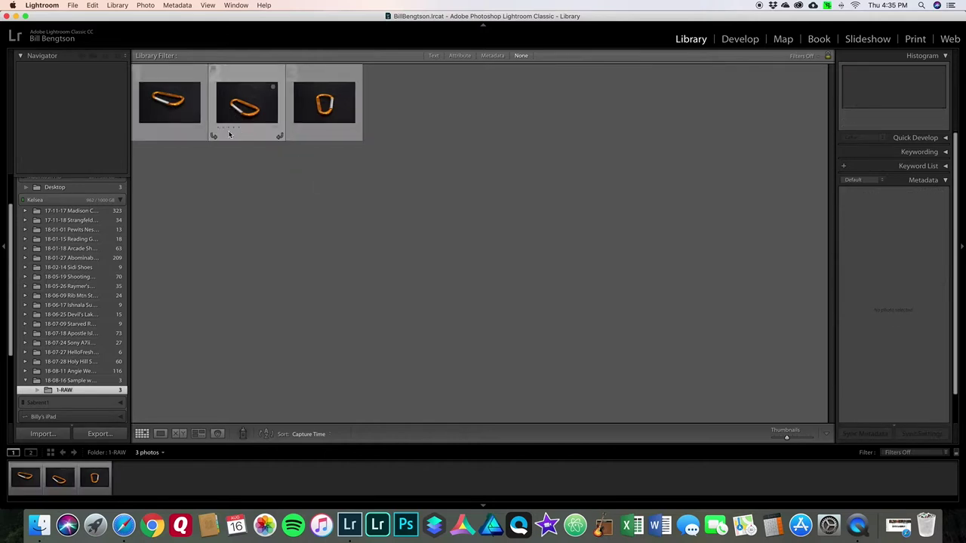
- Open BIL00438.ARW in Loupe view and step through BIL00439.ARW to BIL00440.ARW
{"action": "left_click", "coordinate": [185, 111]}
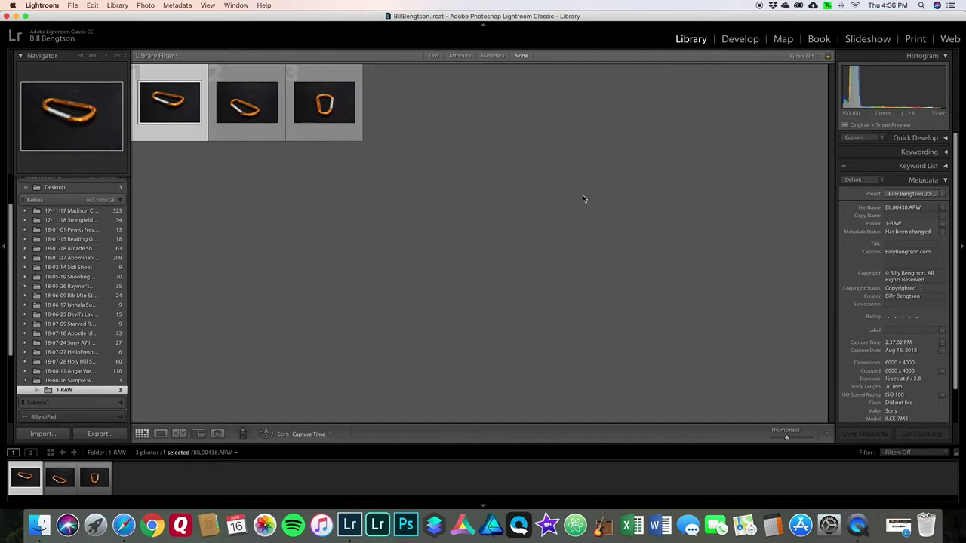
{"action": "mouse_move", "coordinate": [176, 123]}
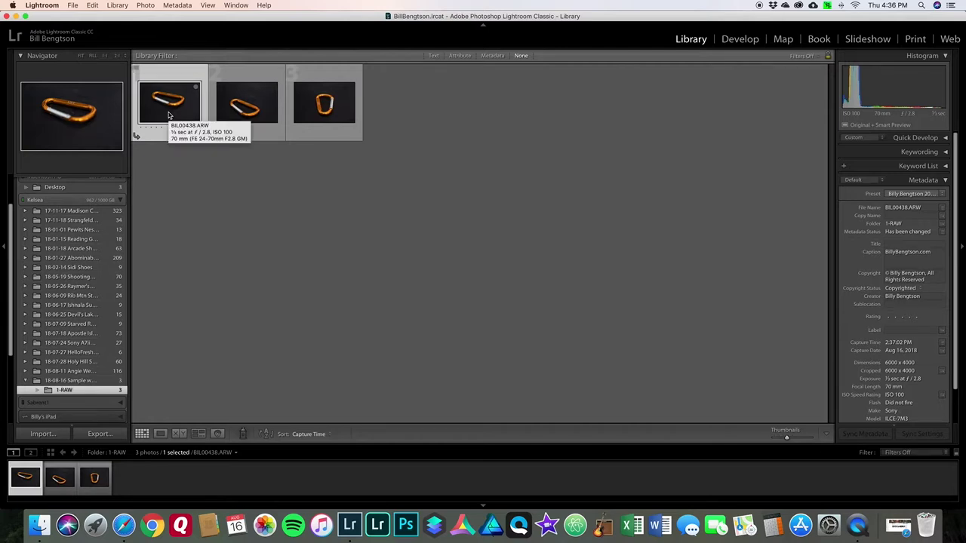
{"action": "double_click", "coordinate": [169, 114]}
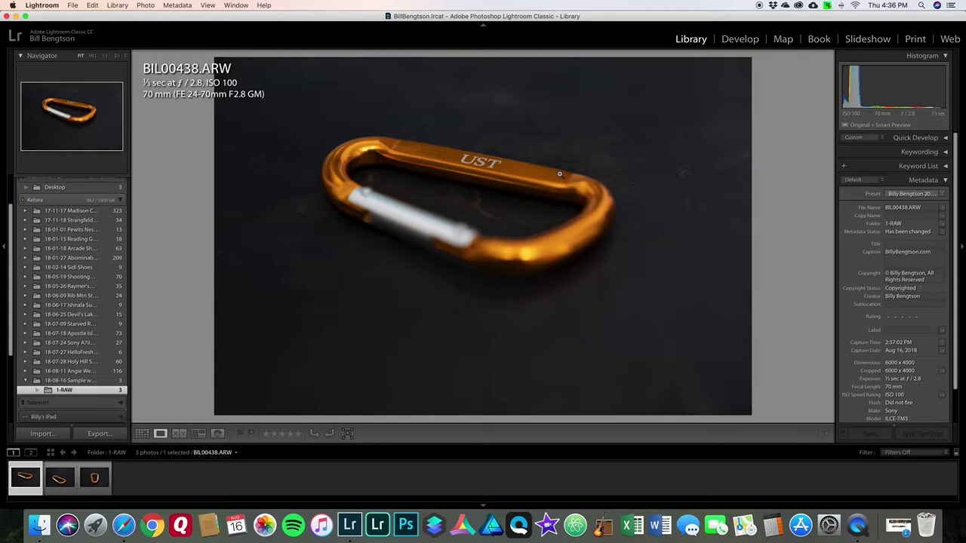
{"action": "key", "text": "Right"}
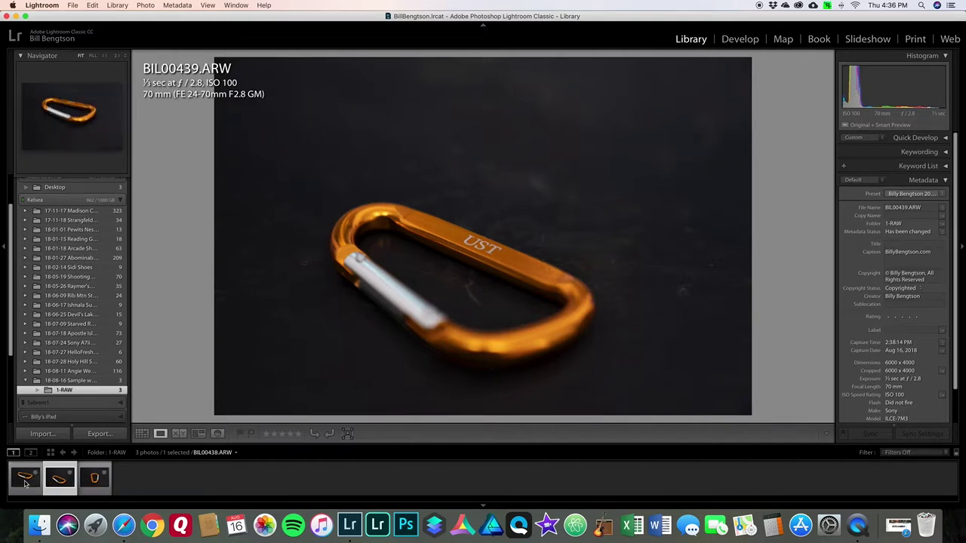
{"action": "key", "text": "Right"}
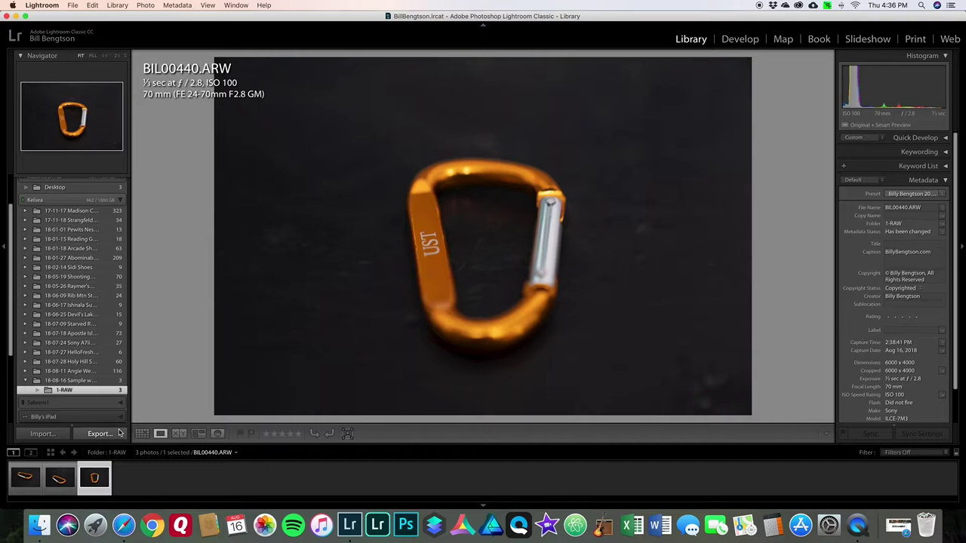
- Step back and forth through the three photos in Loupe view and flag BIL00439.ARW as a pick
{"action": "key", "text": "Left"}
{"action": "key", "text": "Left"}
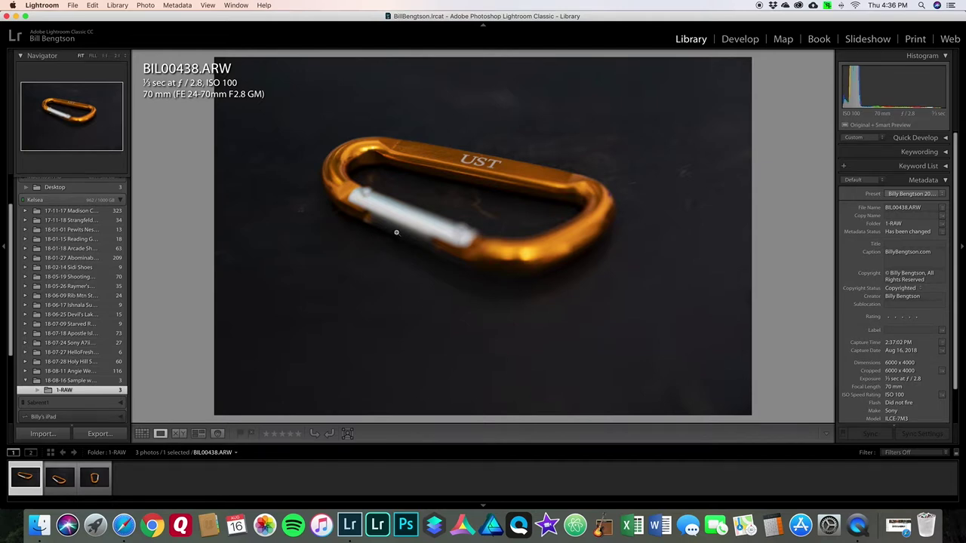
{"action": "key", "text": "Right"}
{"action": "key", "text": "Right"}
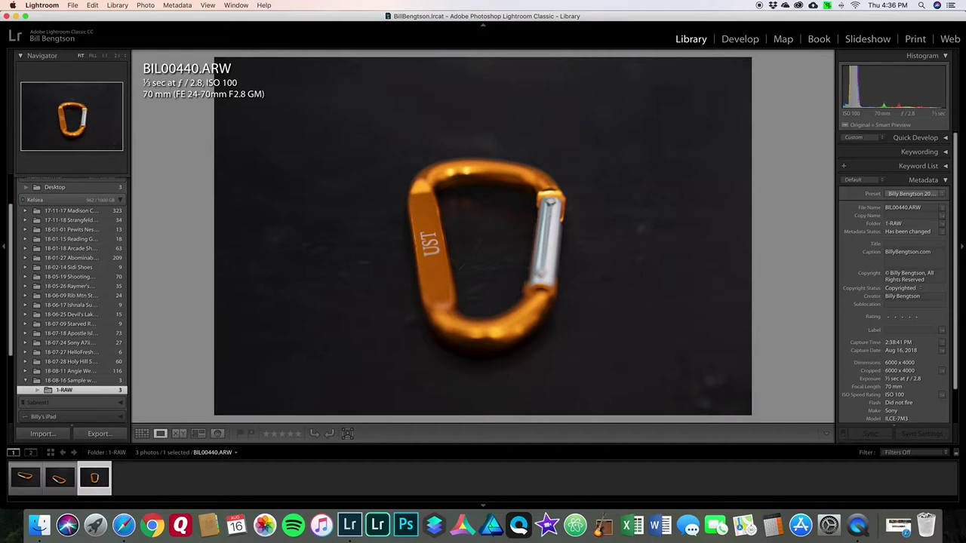
{"action": "key", "text": "Left"}
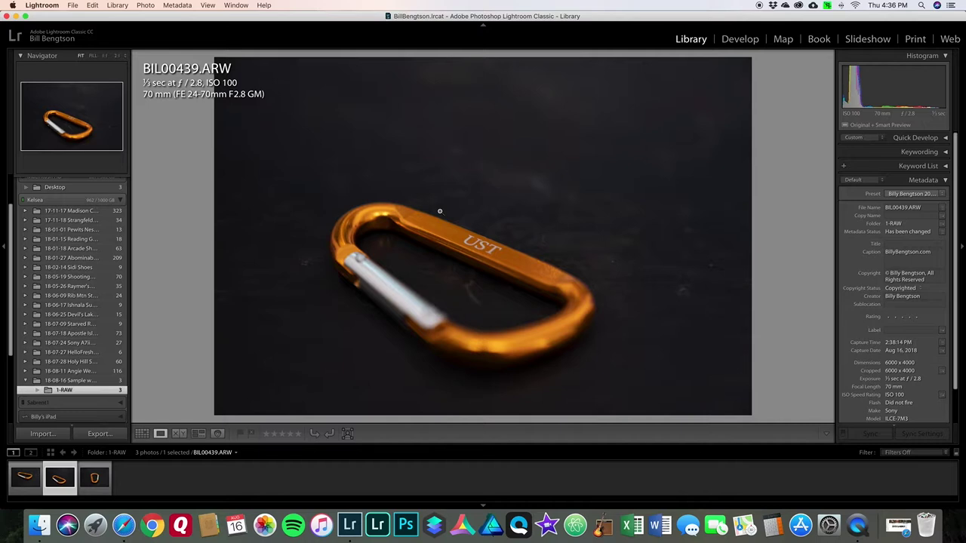
{"action": "key", "text": "p"}
- Compare the other photos in Loupe view and flag BIL00440.ARW as rejected
{"action": "left_click", "coordinate": [96, 485]}
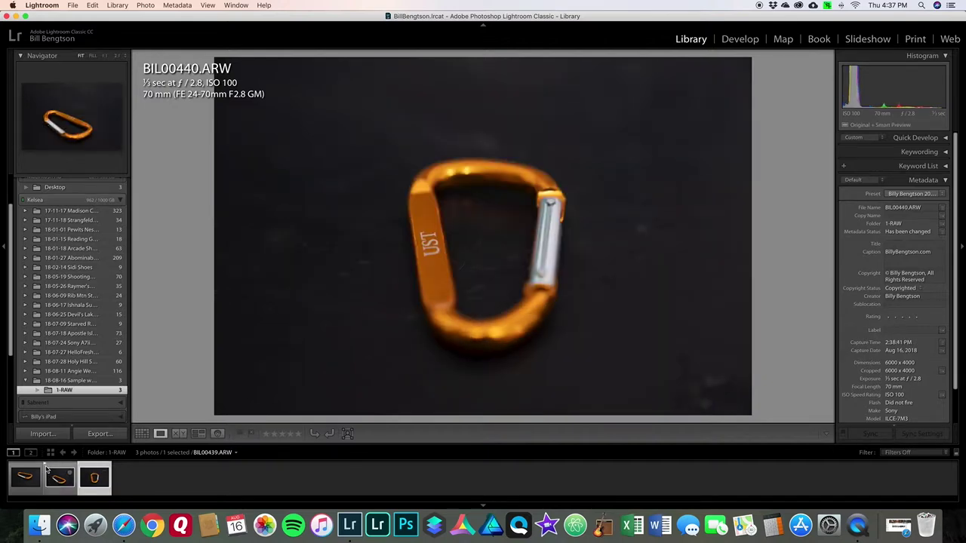
{"action": "left_click", "coordinate": [57, 484]}
{"action": "left_click", "coordinate": [25, 486]}
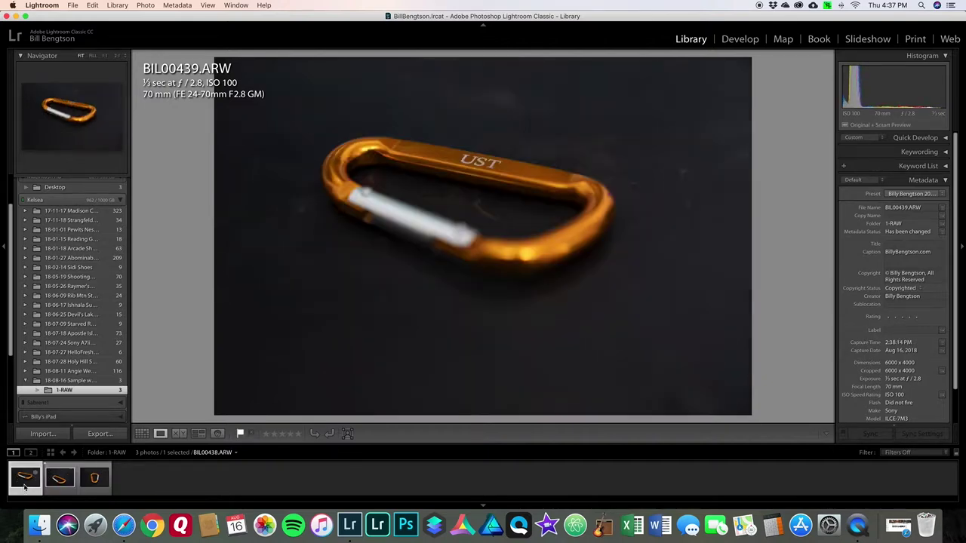
{"action": "left_click", "coordinate": [94, 480]}
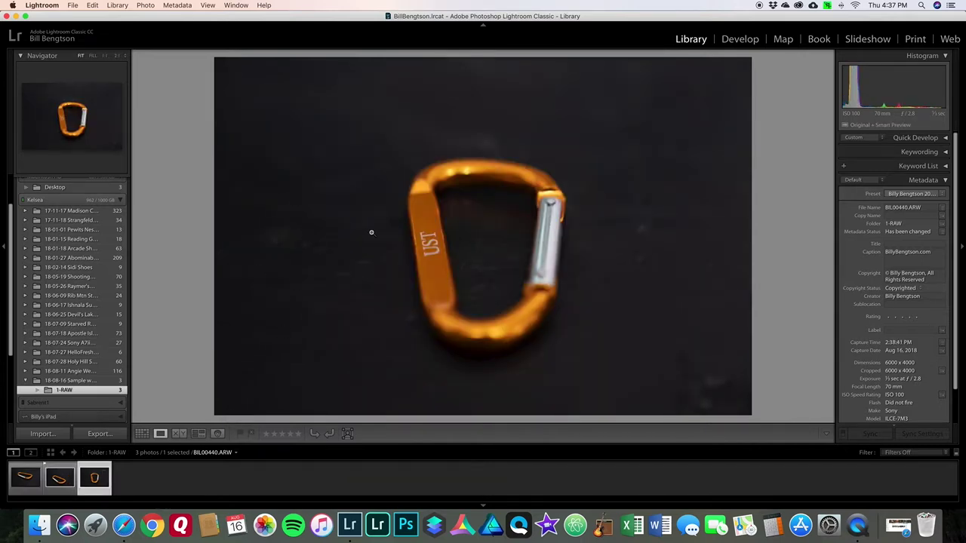
{"action": "key", "text": "super+i"}
{"action": "key", "text": "super+i"}
{"action": "key", "text": "super+i"}
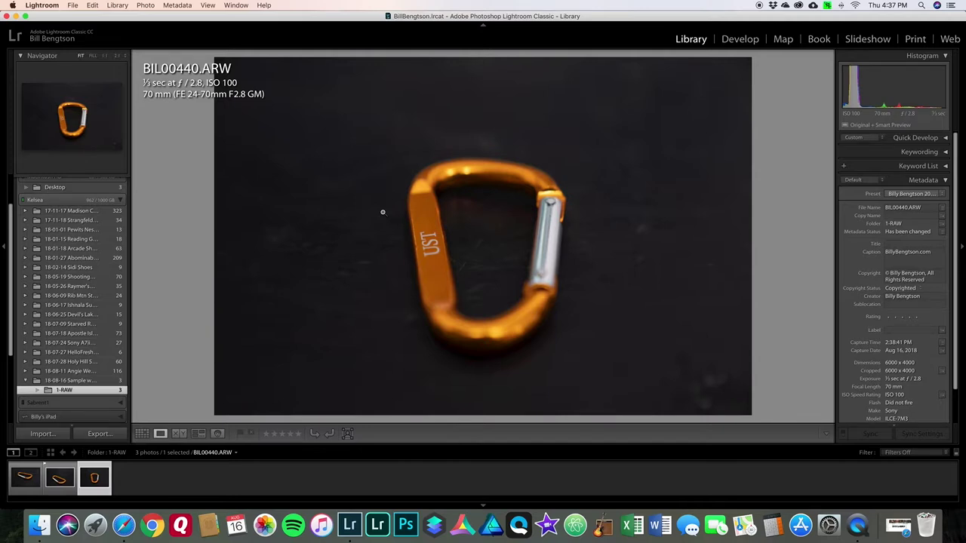
{"action": "key", "text": "x"}
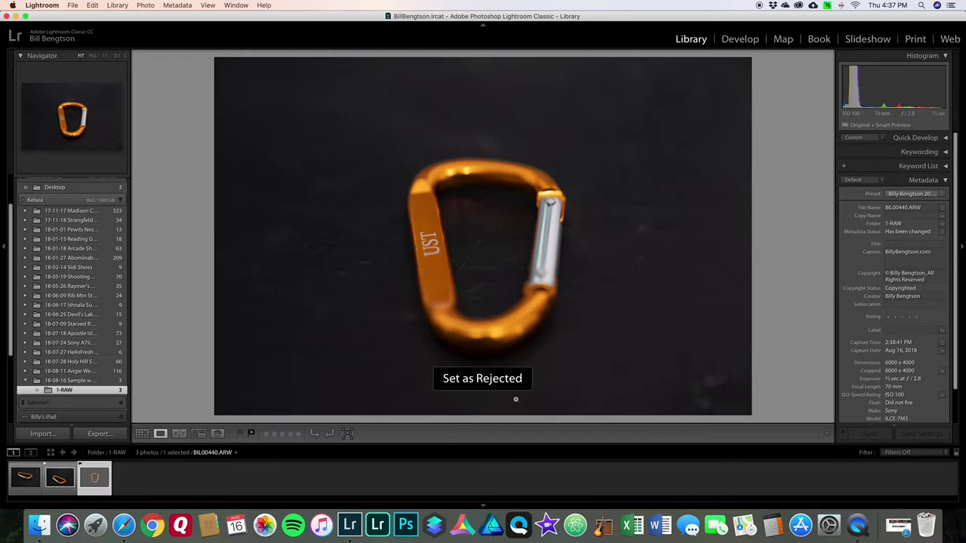
- Examine BIL00438.ARW, BIL00439.ARW and BIL00440.ARW in turn to compare the shots and their flags
{"action": "left_click", "coordinate": [25, 477]}
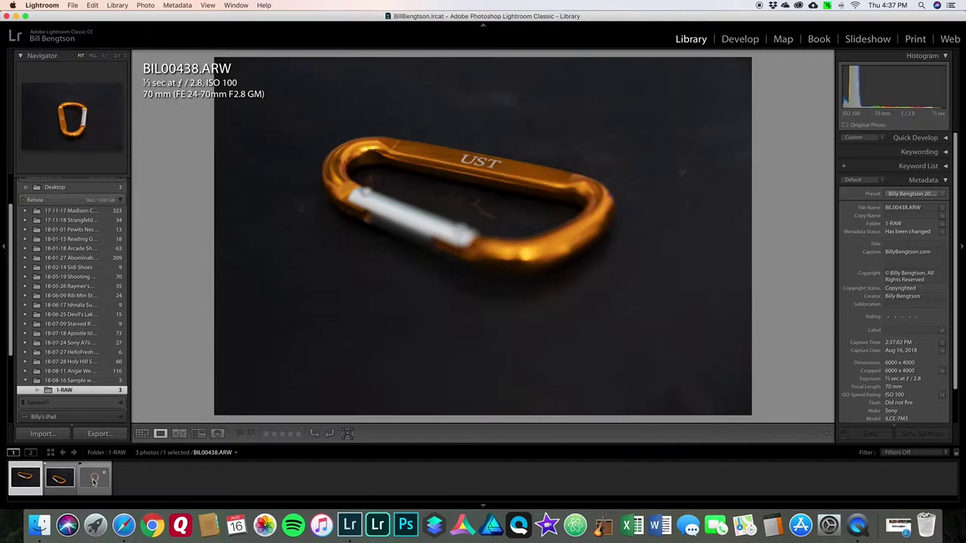
{"action": "left_click", "coordinate": [62, 481]}
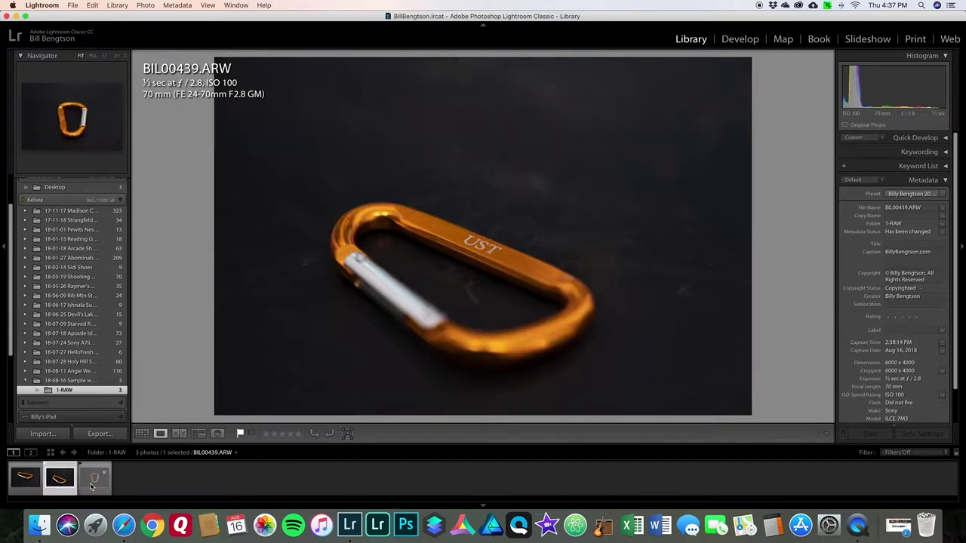
{"action": "left_click", "coordinate": [83, 484]}
{"action": "left_click", "coordinate": [61, 482]}
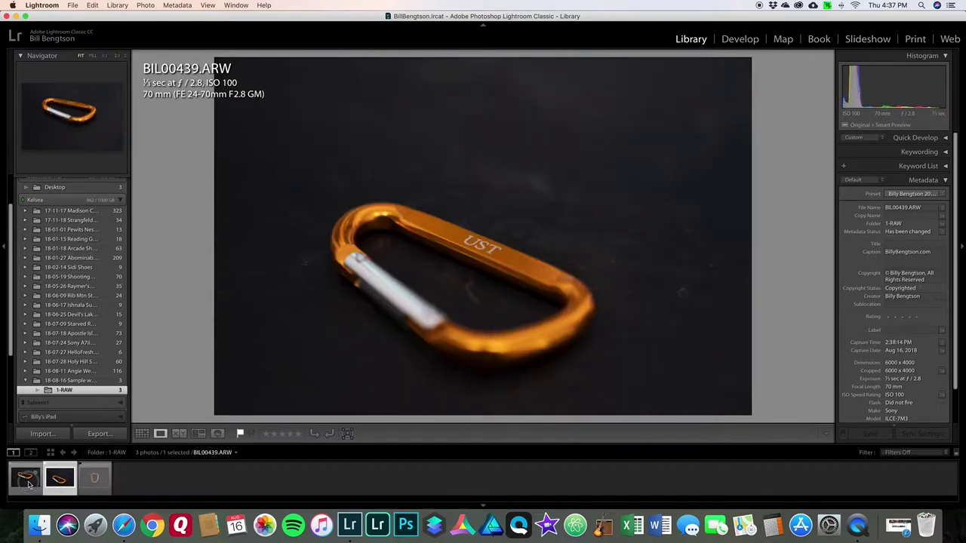
{"action": "left_click", "coordinate": [25, 482]}
{"action": "left_click", "coordinate": [60, 483]}
{"action": "left_click", "coordinate": [92, 483]}
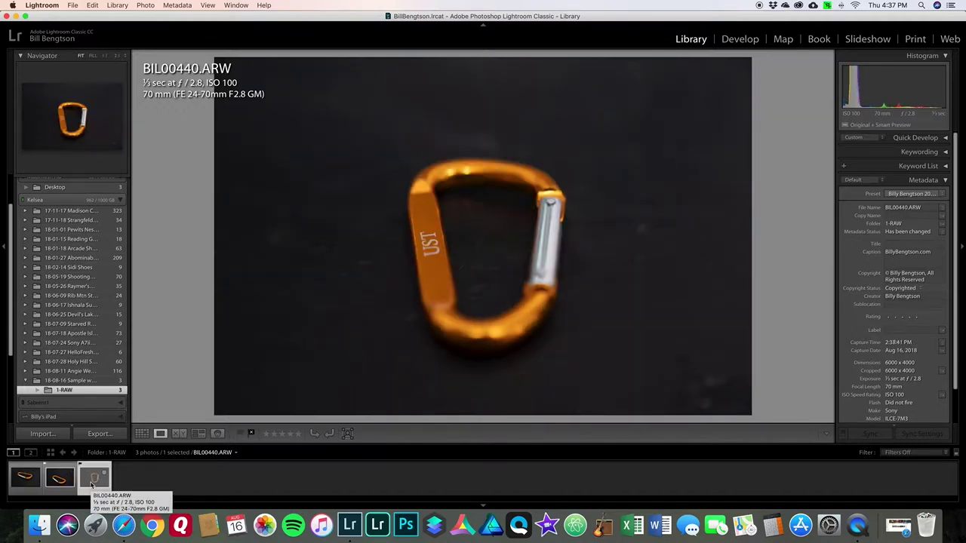
{"action": "left_click", "coordinate": [66, 483]}
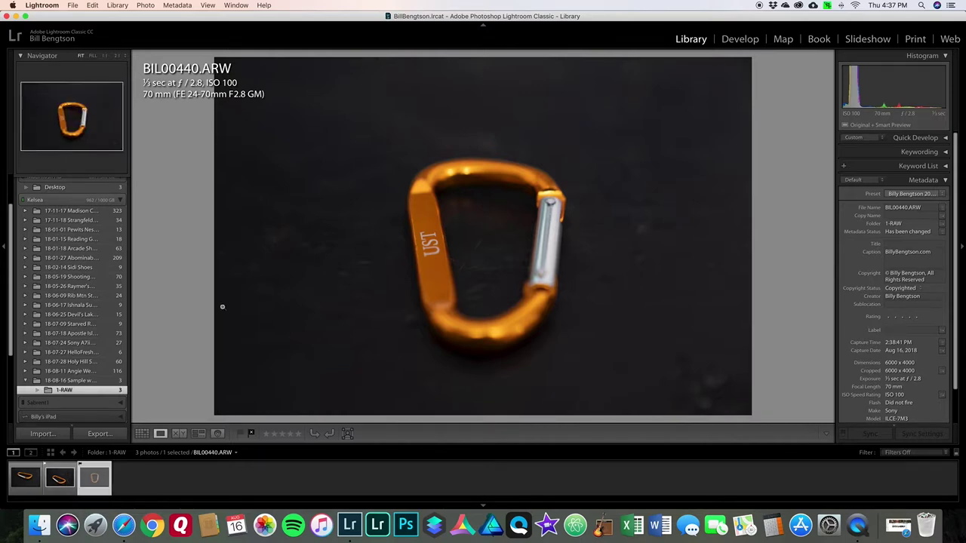
- Flag BIL00438.ARW as a pick and show the rejected BIL00440.ARW in Loupe view
{"action": "left_click", "coordinate": [26, 482]}
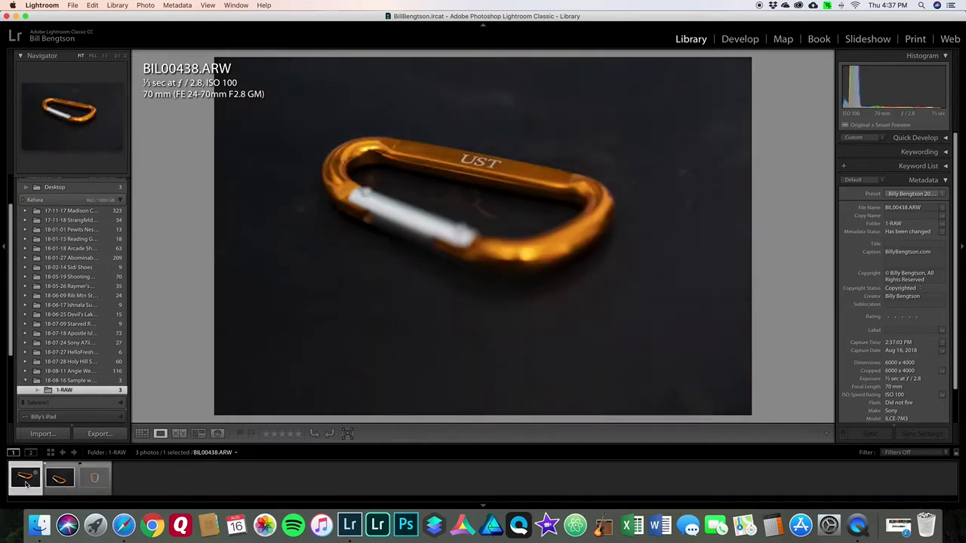
{"action": "key", "text": "p"}
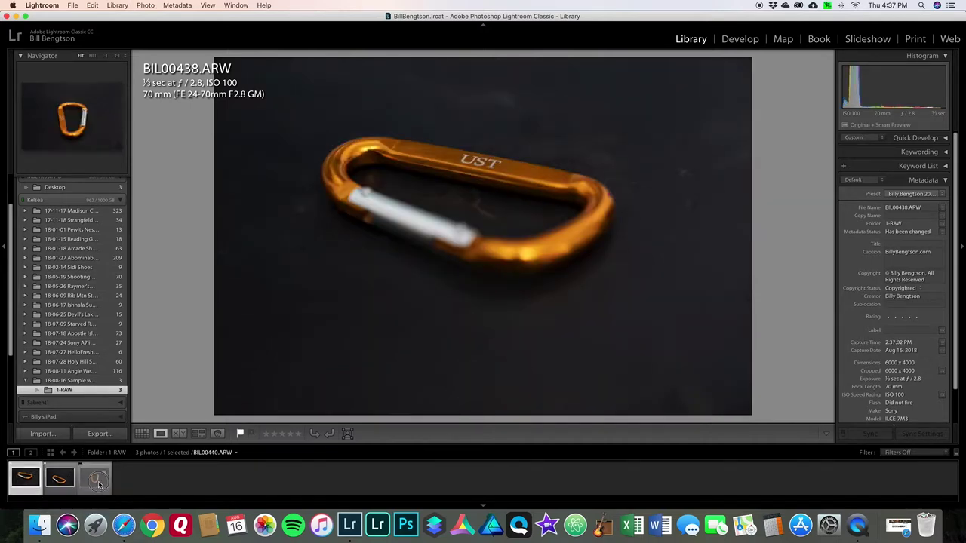
{"action": "left_click", "coordinate": [97, 482]}
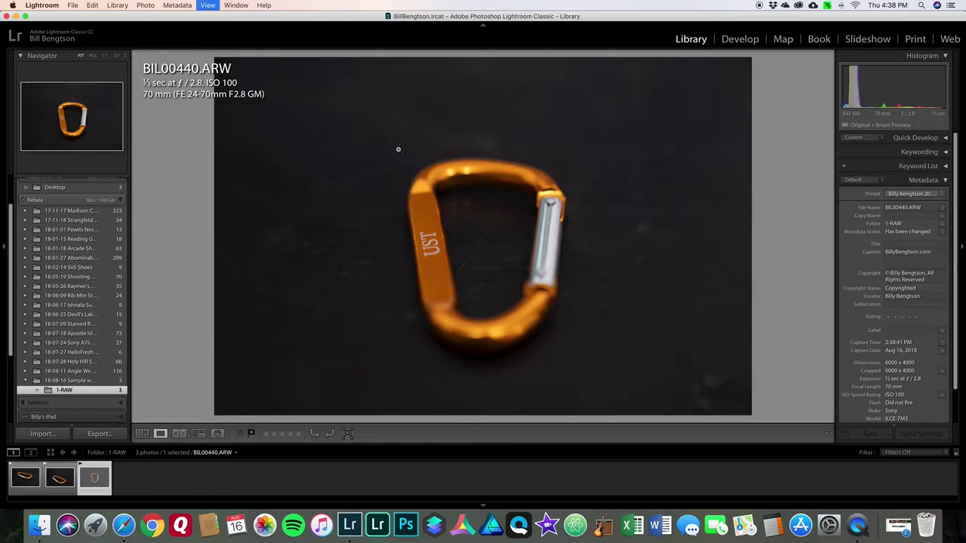
- Return to Grid view and filter the 1-RAW folder by the Flag attribute to show only picks
{"action": "key", "text": "g"}
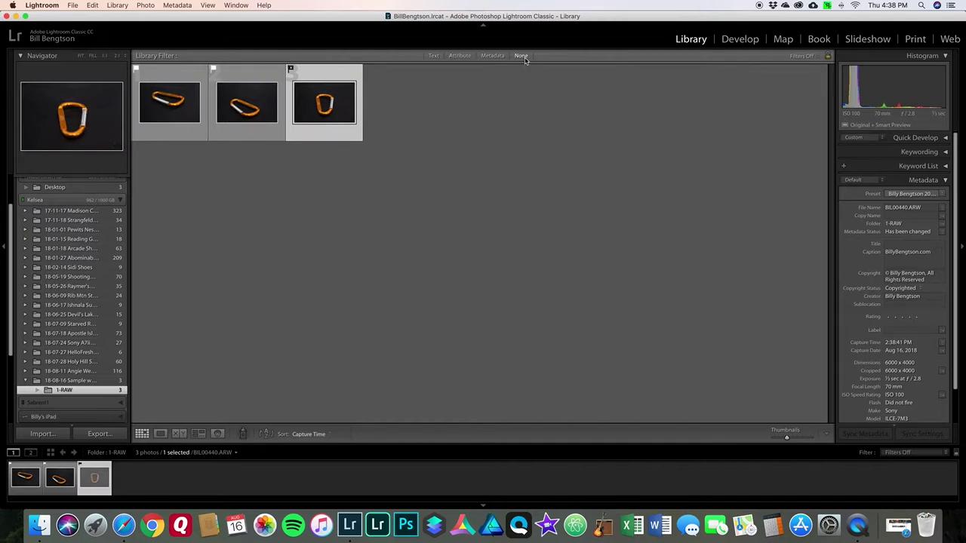
{"action": "key", "text": "backslash"}
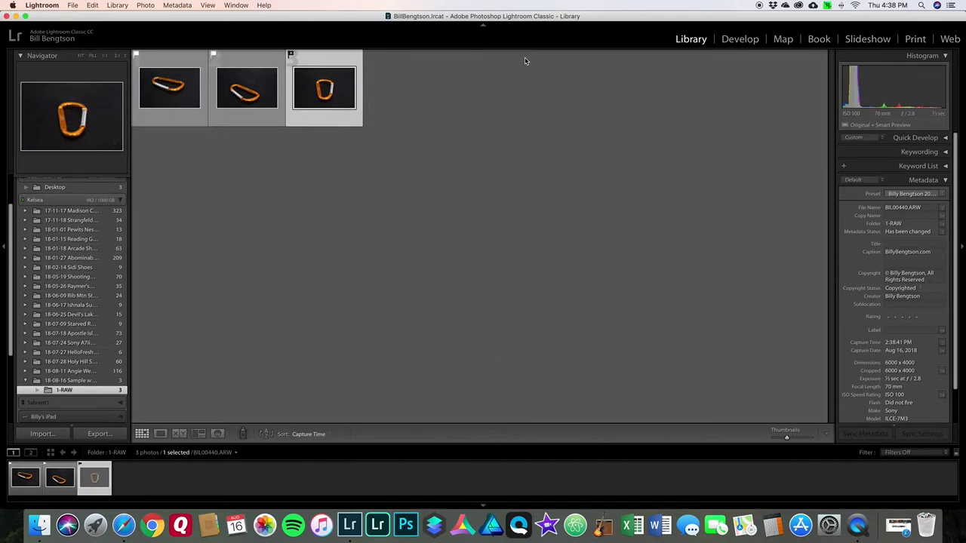
{"action": "key", "text": "backslash"}
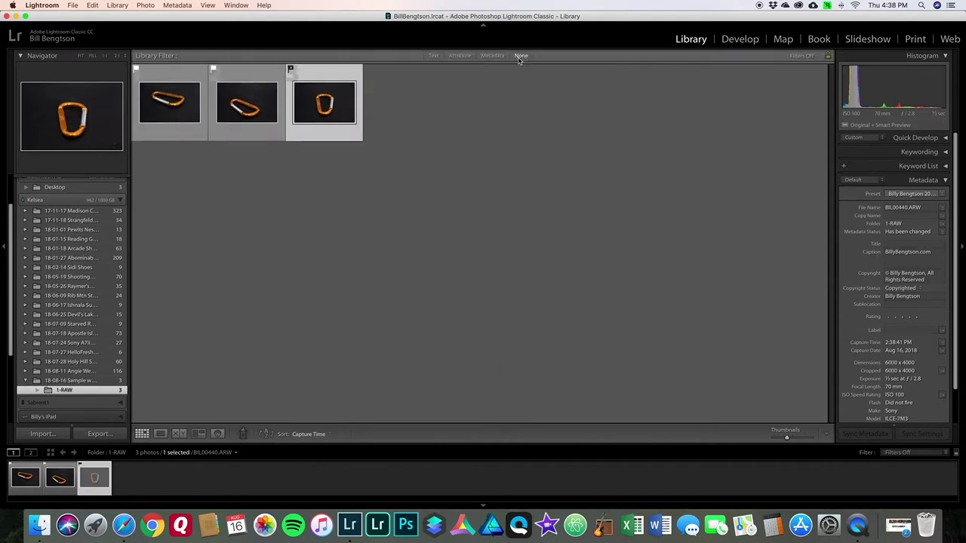
{"action": "left_click", "coordinate": [453, 58]}
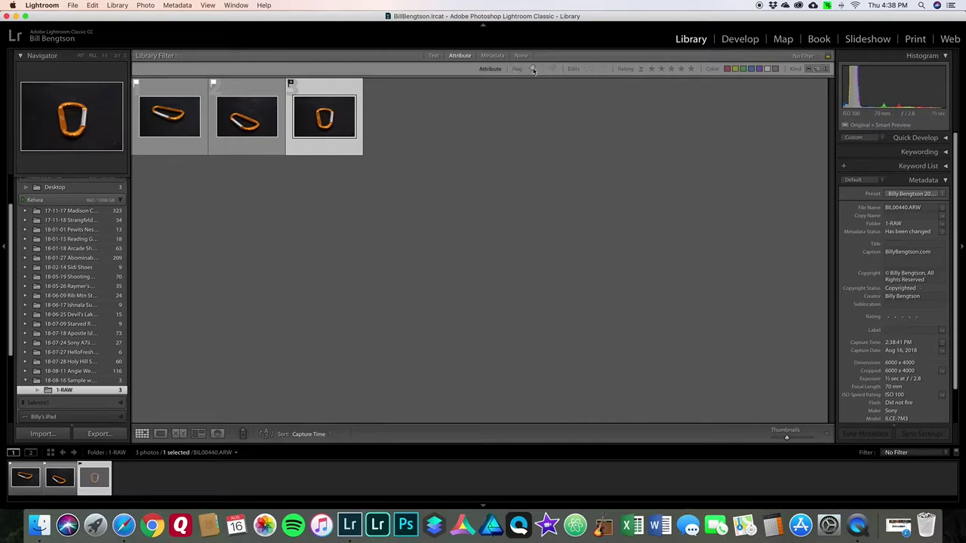
{"action": "left_click", "coordinate": [532, 70]}
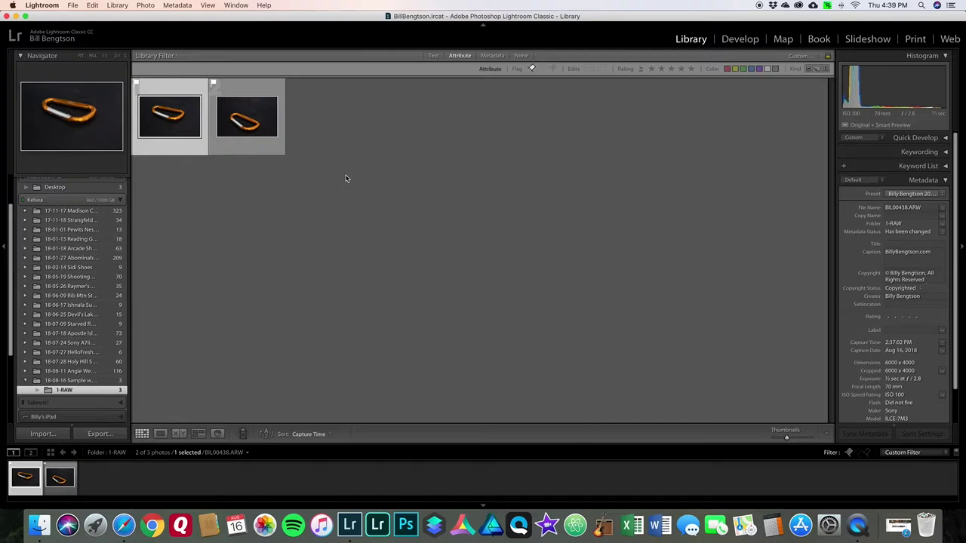
- Switch the flag filter to rejected photos only, clear the filter and deselect all photos
{"action": "left_click", "coordinate": [532, 69]}
{"action": "left_click", "coordinate": [553, 68]}
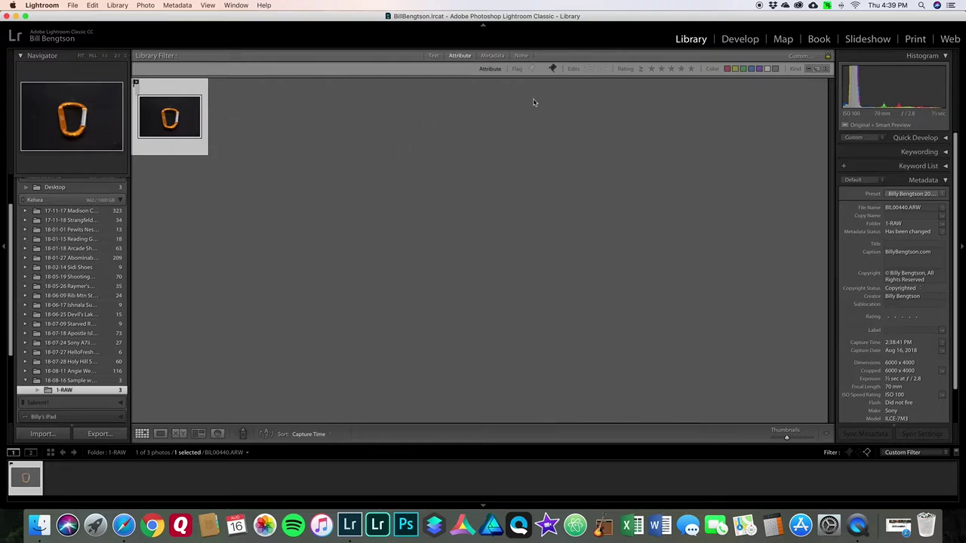
{"action": "left_click", "coordinate": [553, 69]}
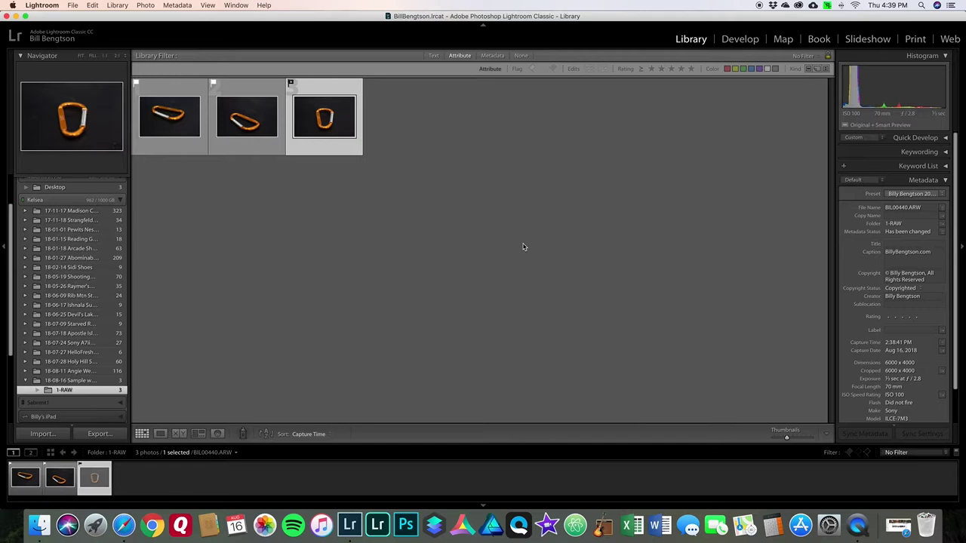
{"action": "left_click", "coordinate": [252, 209]}
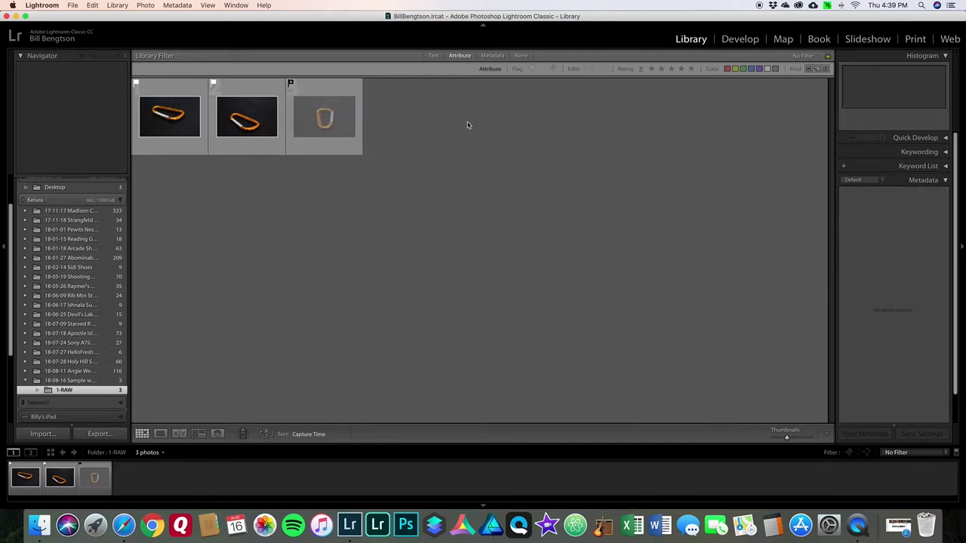
- Filter the grid to flagged picks again and switch the red color filter on and off
{"action": "left_click", "coordinate": [169, 133]}
{"action": "left_click", "coordinate": [531, 69]}
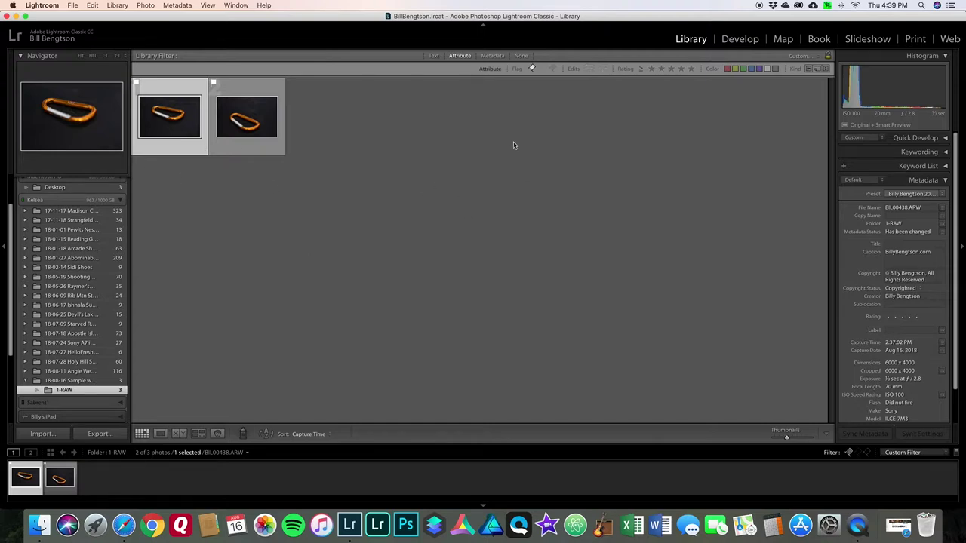
{"action": "left_click", "coordinate": [178, 145]}
{"action": "left_click", "coordinate": [219, 149]}
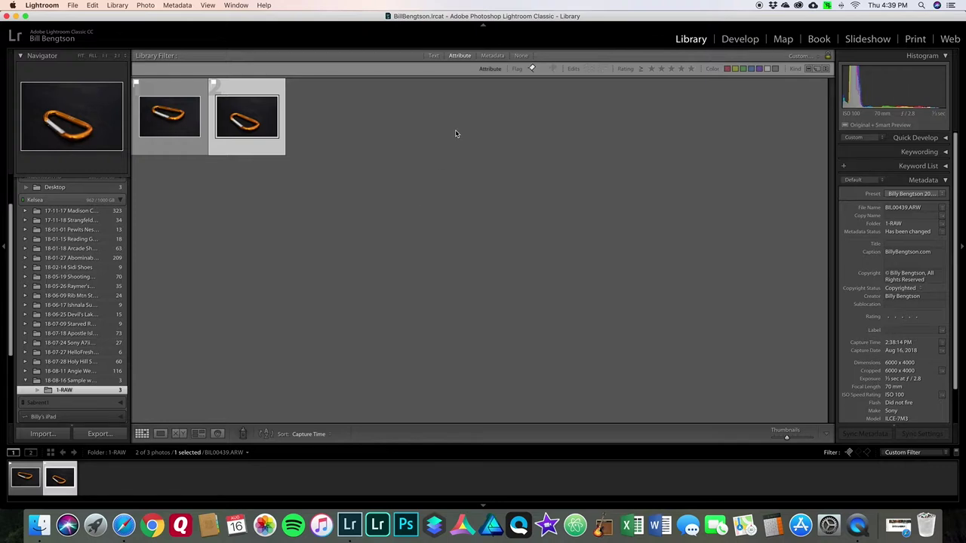
{"action": "left_click", "coordinate": [727, 69]}
{"action": "left_click", "coordinate": [727, 69]}
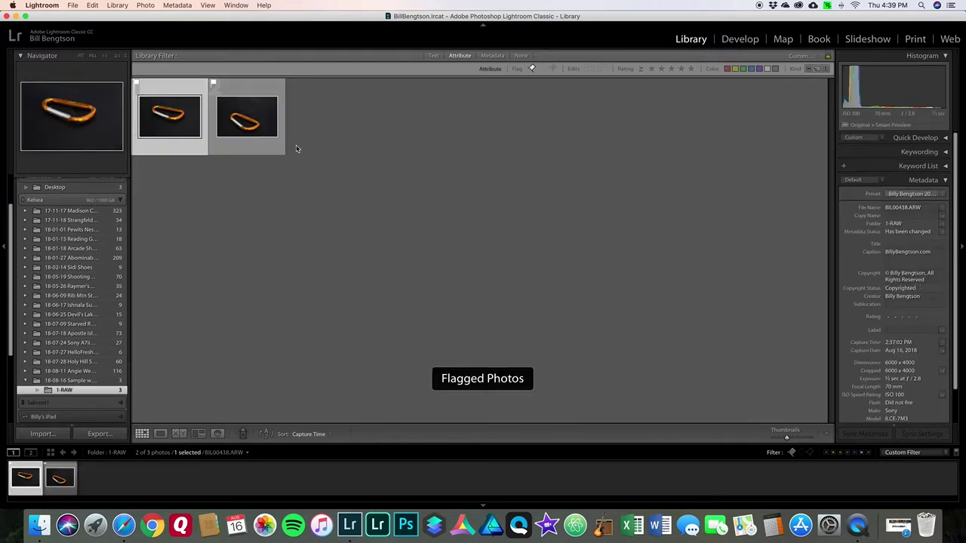
- Assign the Red color label to BIL00439.ARW and check it by switching the red color filter on and off
{"action": "left_click", "coordinate": [259, 147]}
{"action": "right_click", "coordinate": [250, 149]}
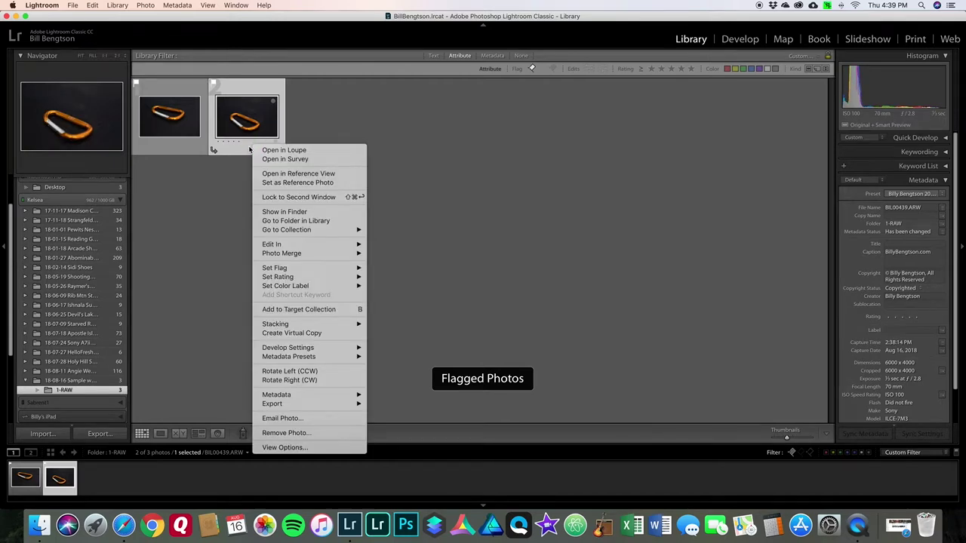
{"action": "right_click", "coordinate": [239, 149]}
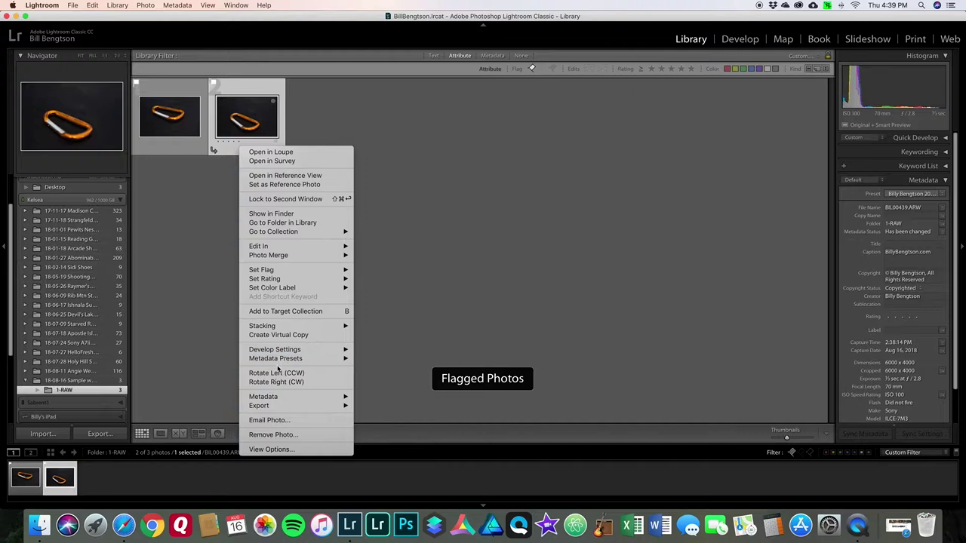
{"action": "mouse_move", "coordinate": [280, 289]}
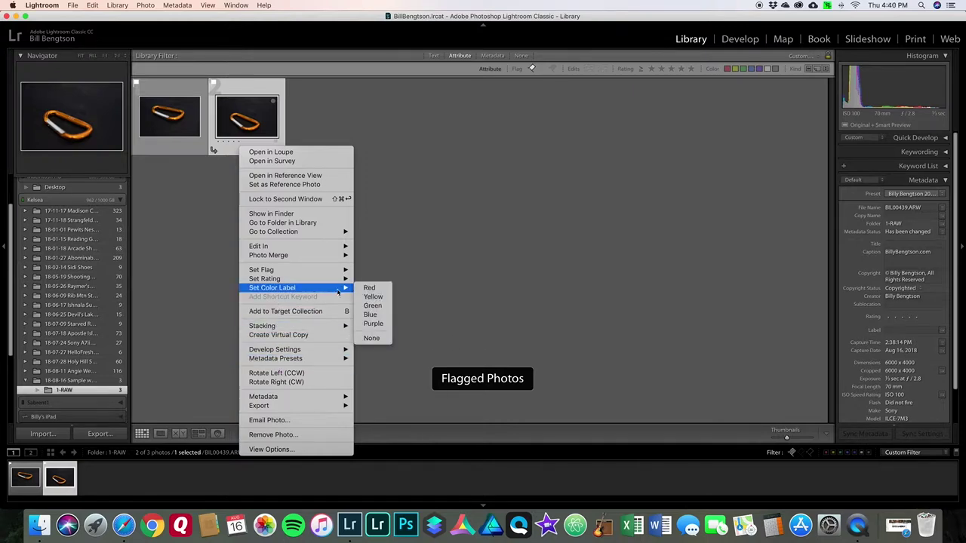
{"action": "left_click", "coordinate": [369, 289]}
{"action": "left_click", "coordinate": [217, 182]}
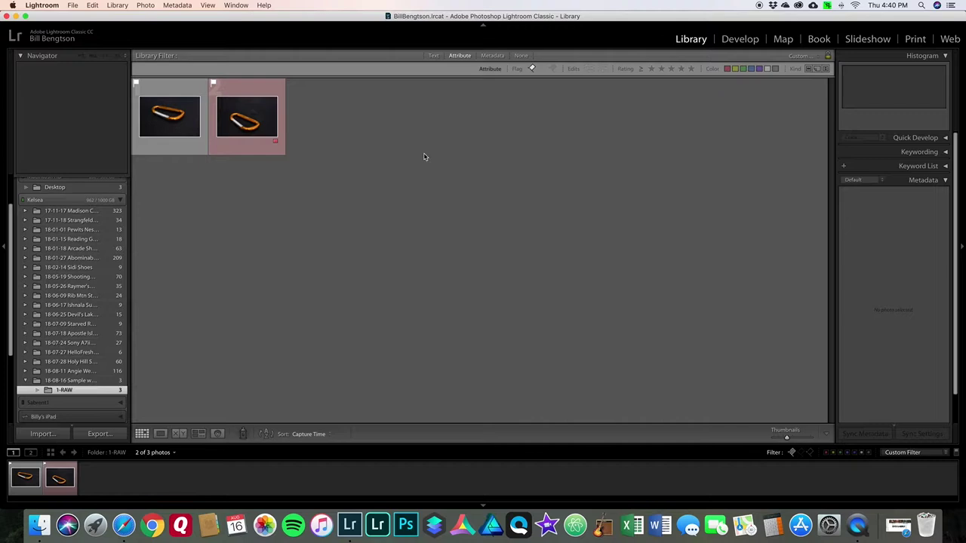
{"action": "left_click", "coordinate": [727, 70]}
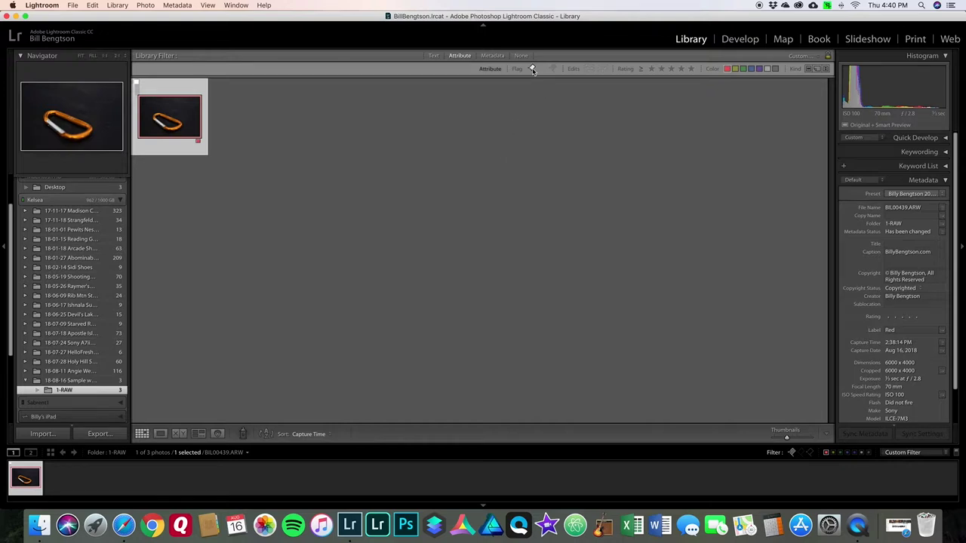
{"action": "left_click", "coordinate": [726, 70]}
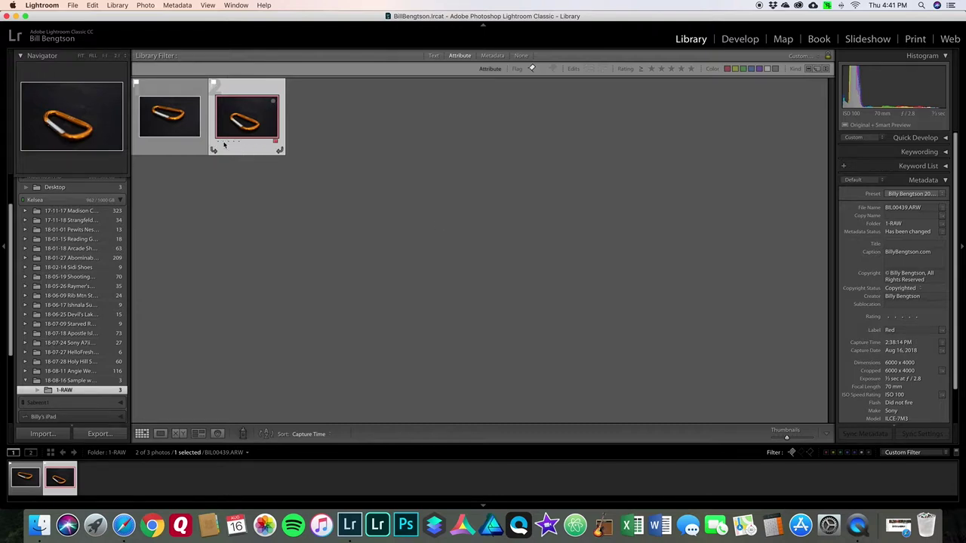
- View BIL00439.ARW in the Develop module and return to the Library grid
{"action": "key", "text": "Left"}
{"action": "key", "text": "Right"}
{"action": "left_click", "coordinate": [745, 41]}
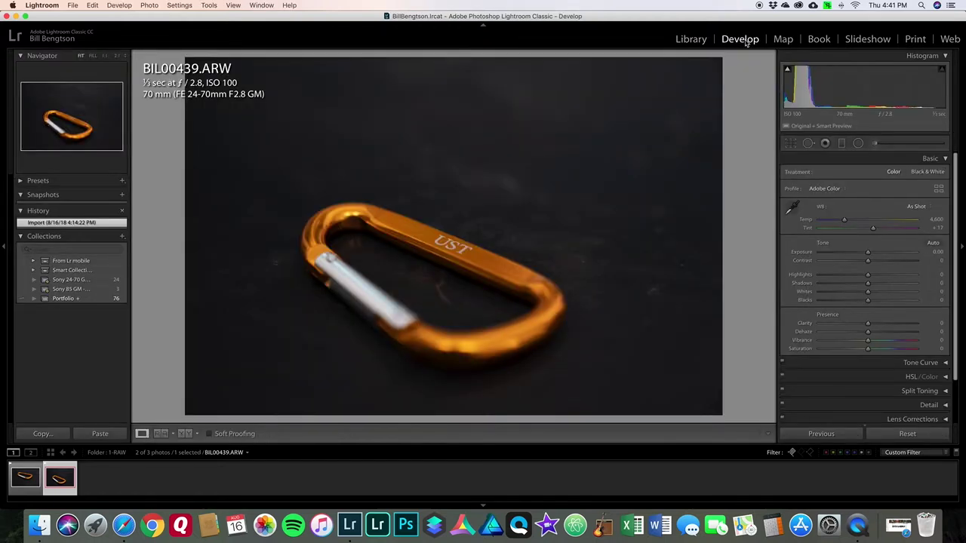
{"action": "left_click", "coordinate": [693, 40]}
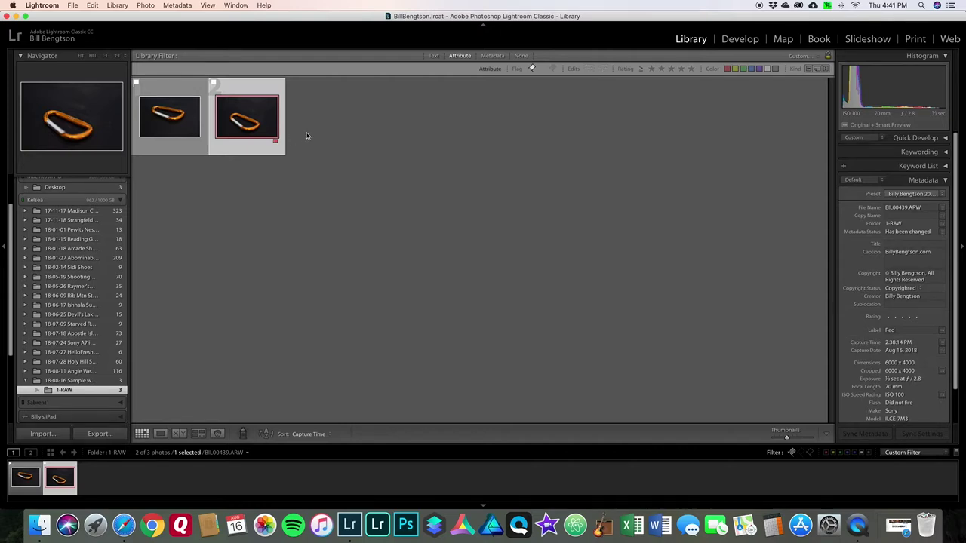
- Open BIL00439.ARW in the Develop module and look through the available adjustment sections
{"action": "key", "text": "d"}
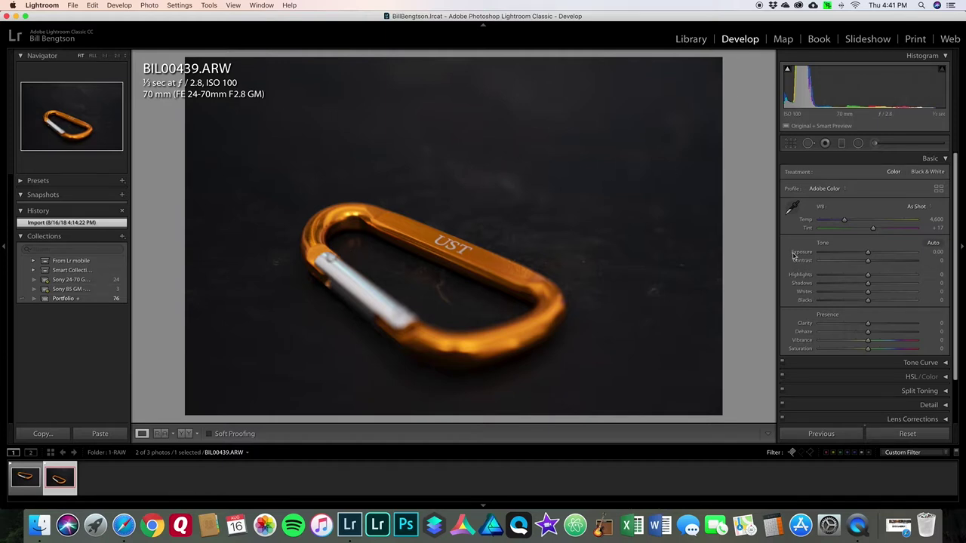
{"action": "scroll", "coordinate": [877, 328], "scroll_direction": "up", "scroll_amount": 3}
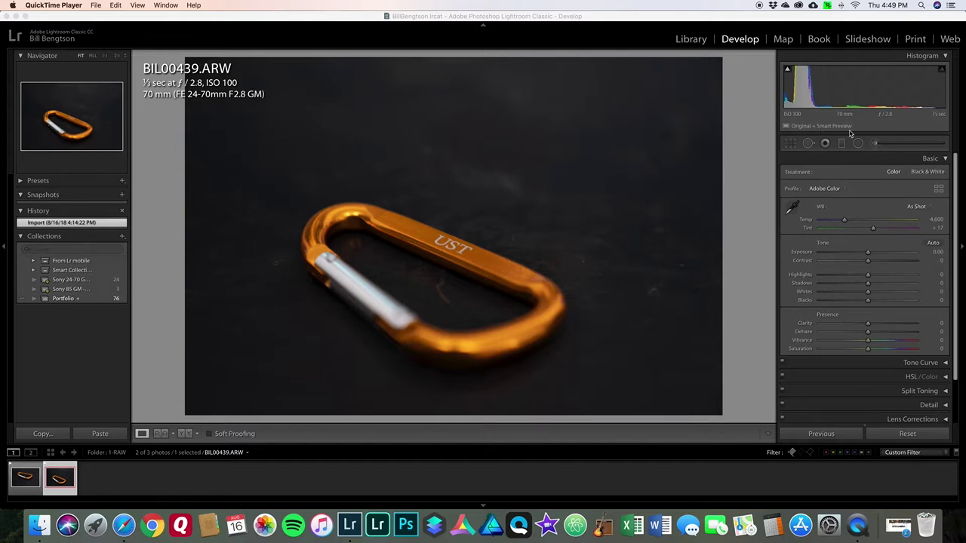
{"action": "scroll", "coordinate": [880, 329], "scroll_direction": "down", "scroll_amount": 3}
{"action": "scroll", "coordinate": [881, 328], "scroll_direction": "up", "scroll_amount": 4}
{"action": "scroll", "coordinate": [866, 238], "scroll_direction": "down", "scroll_amount": 2}
{"action": "scroll", "coordinate": [865, 238], "scroll_direction": "down", "scroll_amount": 1}
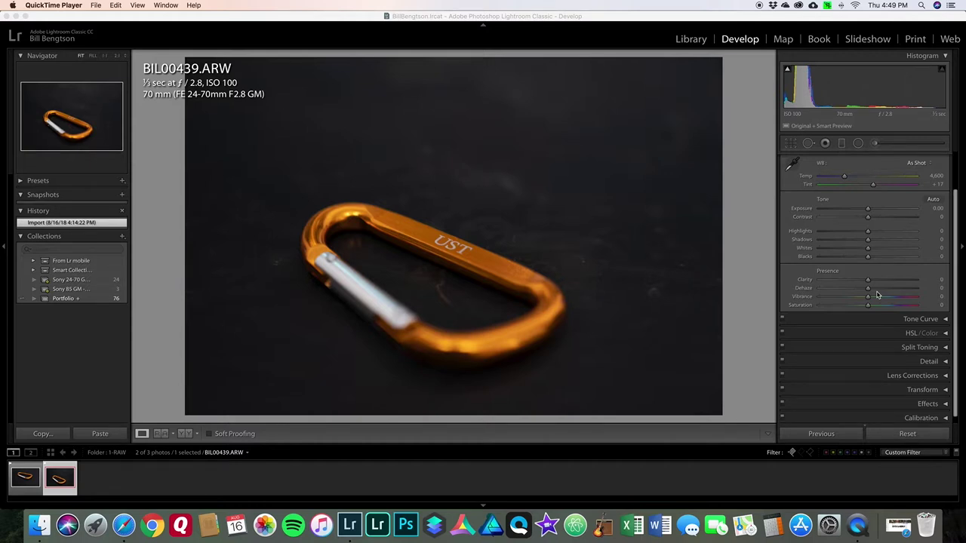
{"action": "scroll", "coordinate": [877, 264], "scroll_direction": "up", "scroll_amount": 3}
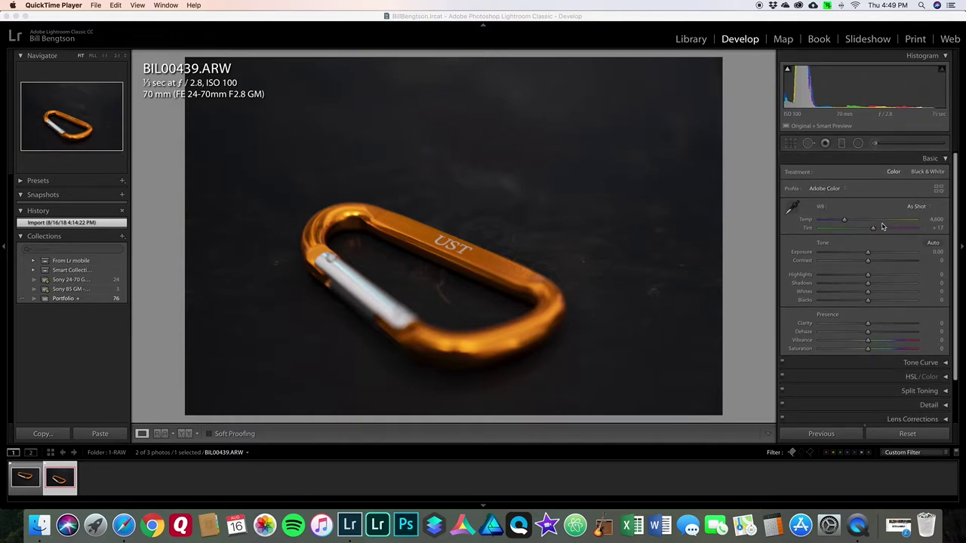
- In Lens Corrections, enable Remove Chromatic Aberration and Enable Profile Corrections for BIL00439.ARW
{"action": "scroll", "coordinate": [888, 231], "scroll_direction": "down", "scroll_amount": 2}
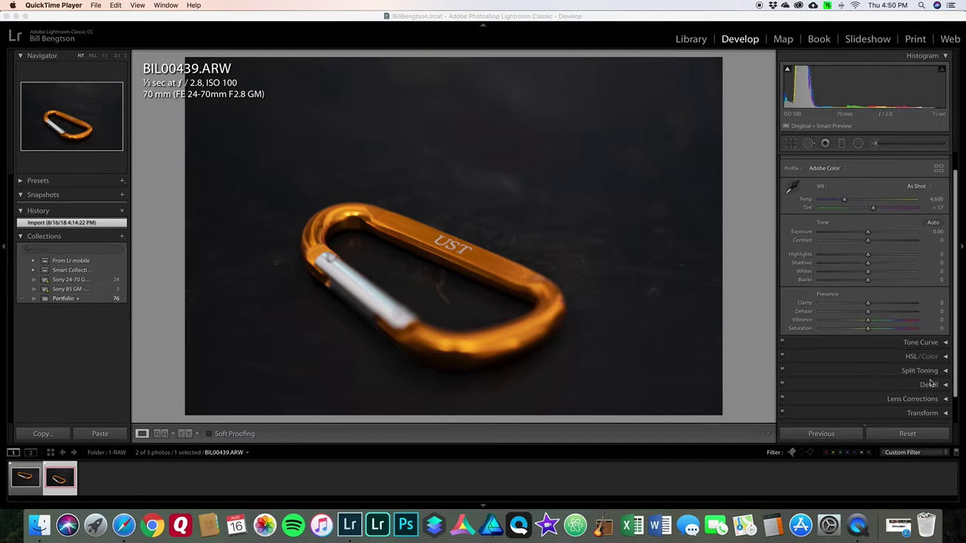
{"action": "left_click", "coordinate": [946, 402]}
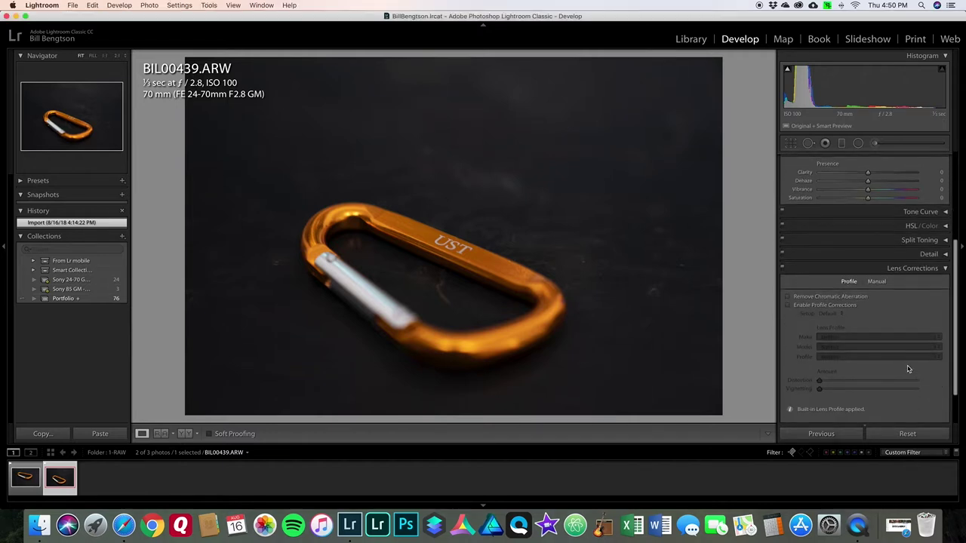
{"action": "left_click", "coordinate": [789, 298]}
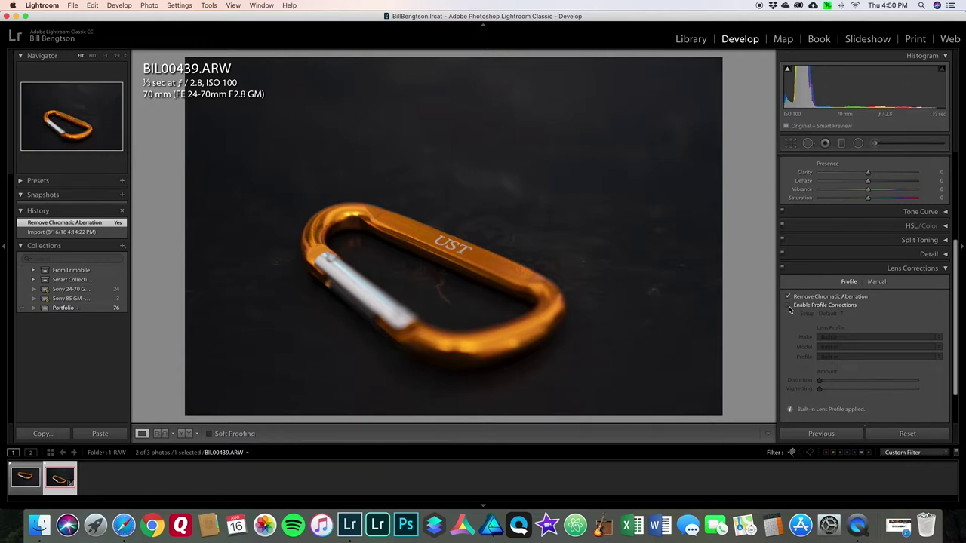
{"action": "left_click", "coordinate": [789, 306]}
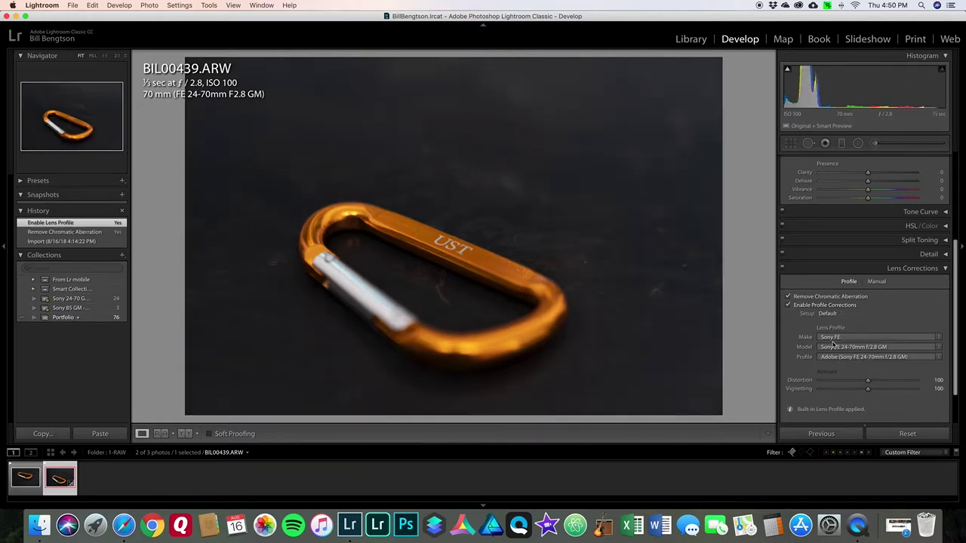
- Compare the photo with profile corrections off and on, leave them enabled, and collapse Lens Corrections
{"action": "left_click", "coordinate": [788, 306]}
{"action": "left_click", "coordinate": [788, 306]}
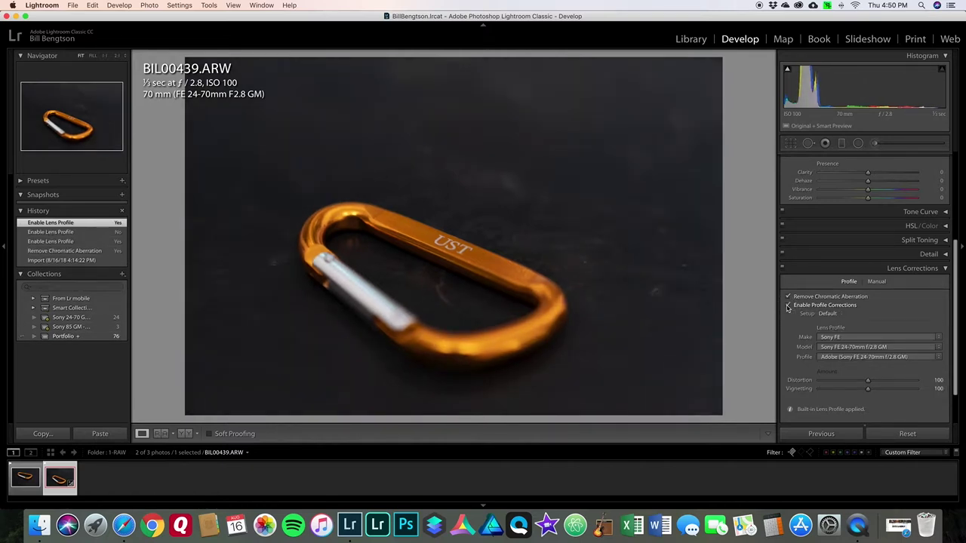
{"action": "left_click", "coordinate": [788, 307]}
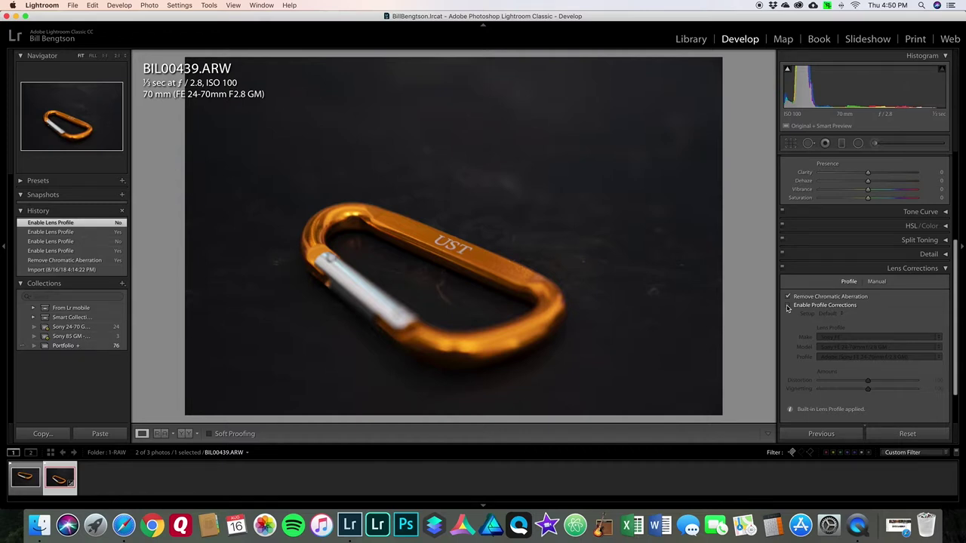
{"action": "left_click", "coordinate": [788, 307]}
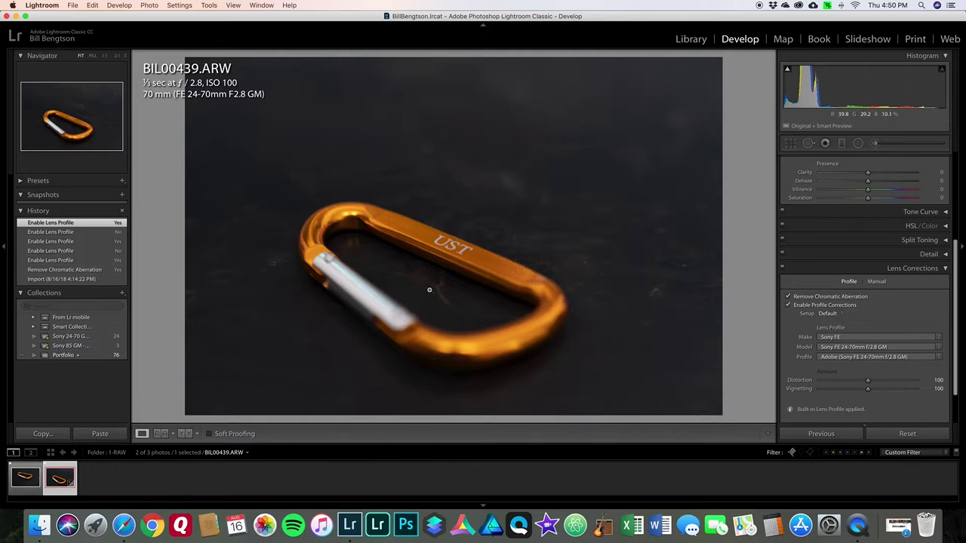
{"action": "left_click", "coordinate": [946, 270]}
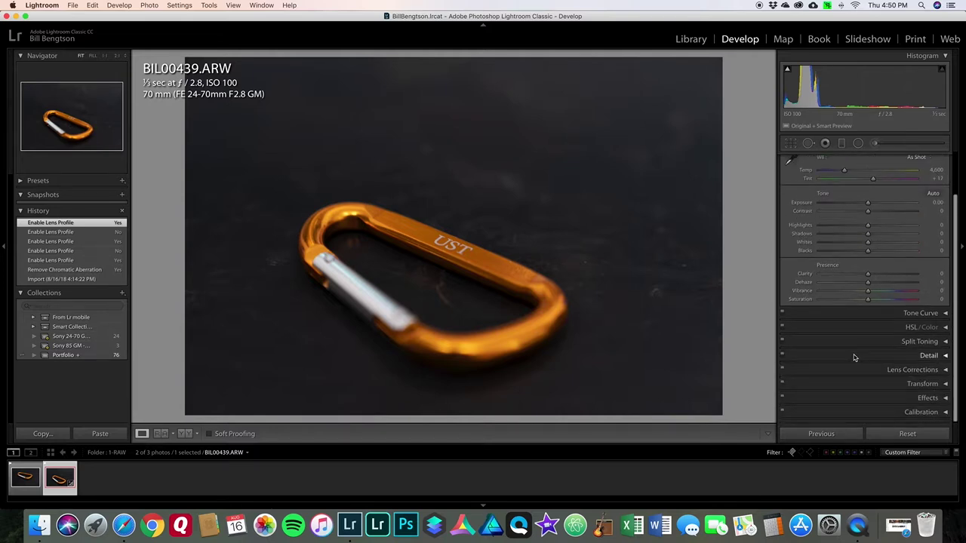
- Raise the Shadows to +28, try them at +39 and bring them back to +29
{"action": "scroll", "coordinate": [854, 358], "scroll_direction": "up", "scroll_amount": 2}
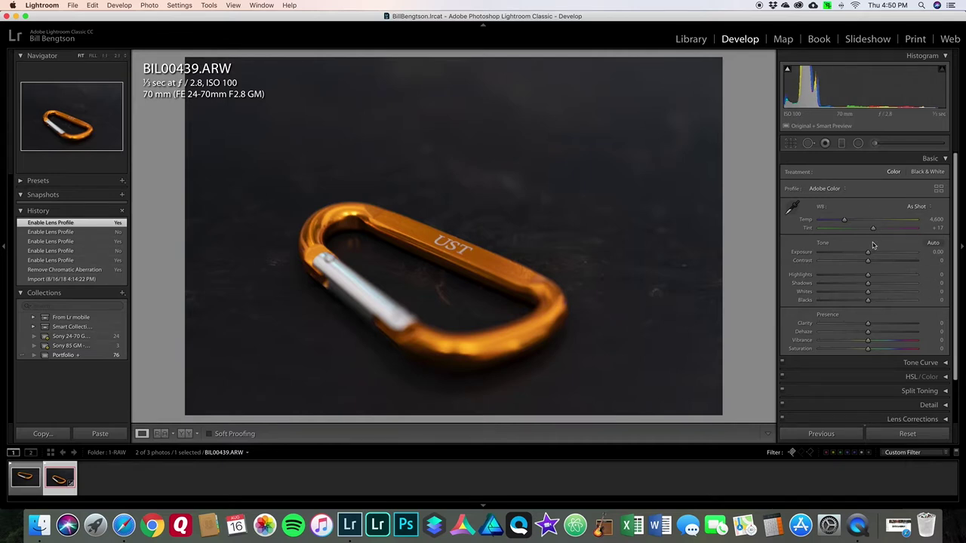
{"action": "scroll", "coordinate": [873, 245], "scroll_direction": "down", "scroll_amount": 1}
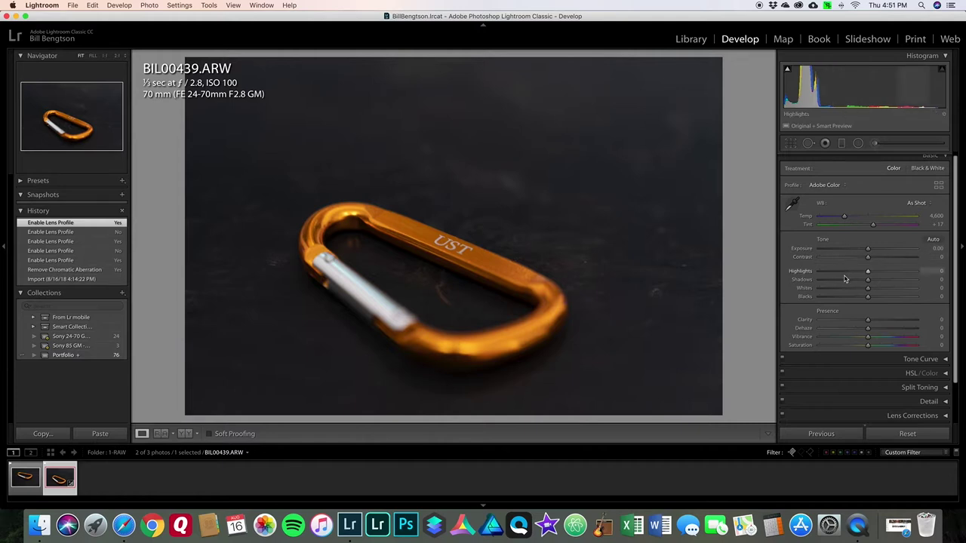
{"action": "scroll", "coordinate": [844, 281], "scroll_direction": "down", "scroll_amount": 1}
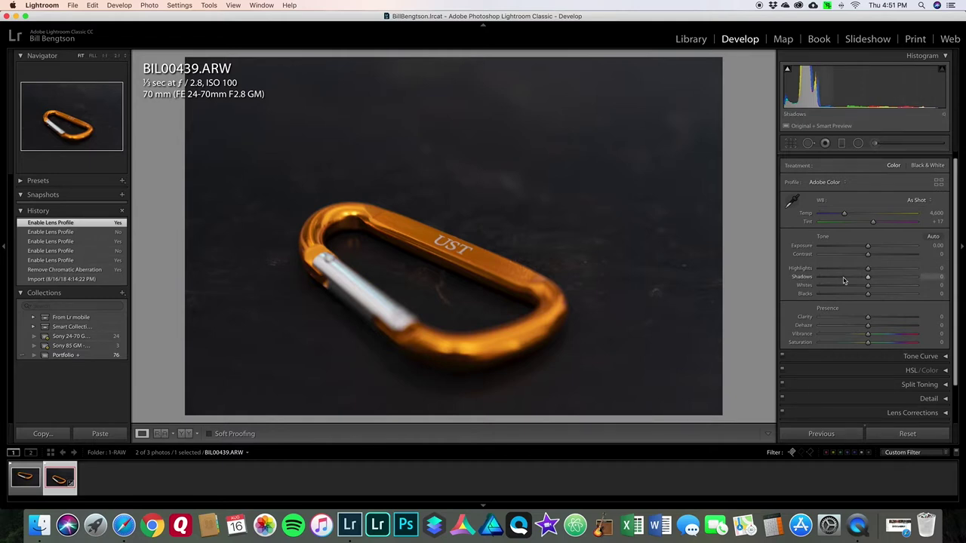
{"action": "left_click_drag", "start_coordinate": [868, 280], "coordinate": [881, 279]}
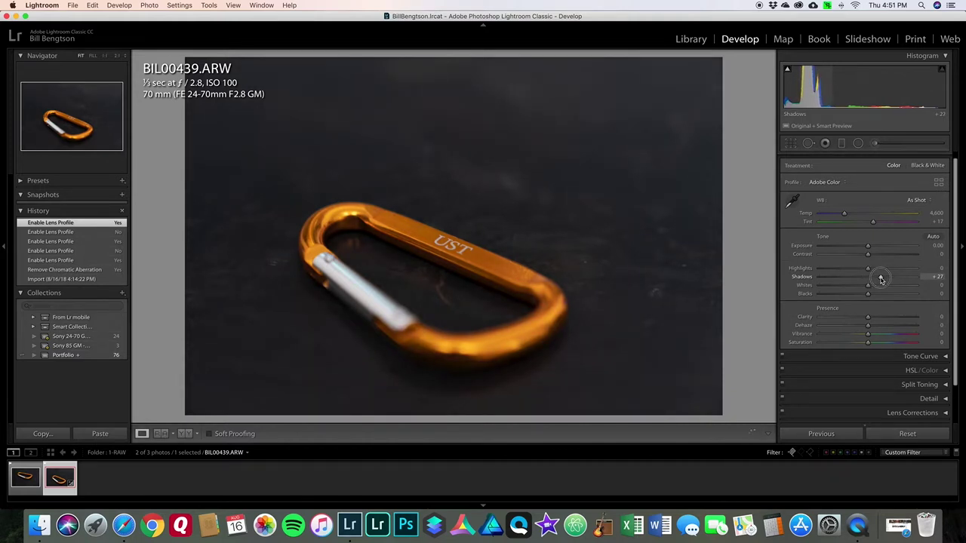
{"action": "left_click_drag", "start_coordinate": [881, 280], "coordinate": [881, 280]}
{"action": "left_click_drag", "start_coordinate": [881, 280], "coordinate": [881, 280]}
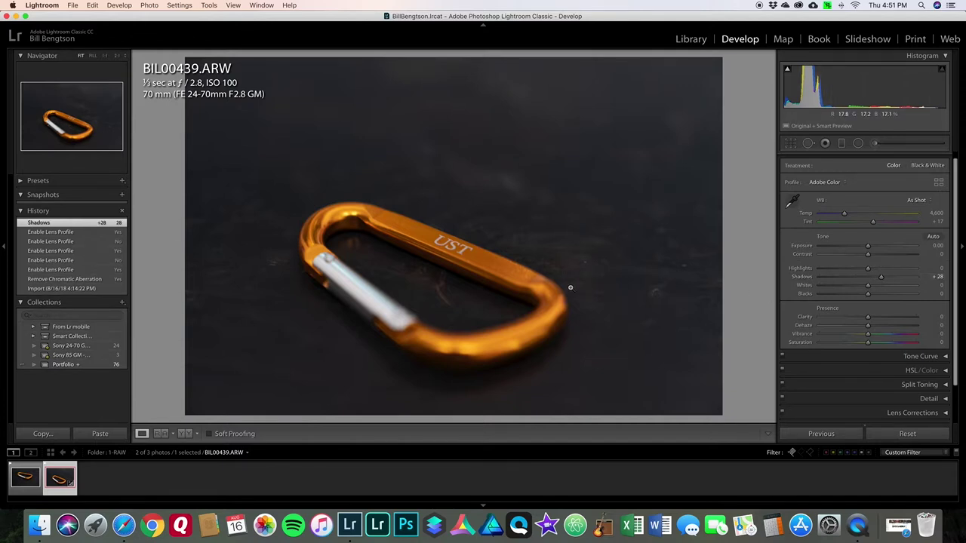
{"action": "mouse_move", "coordinate": [881, 278]}
{"action": "left_mouse_down"}
{"action": "mouse_move", "coordinate": [896, 280]}
{"action": "mouse_move", "coordinate": [887, 279]}
{"action": "left_mouse_up"}
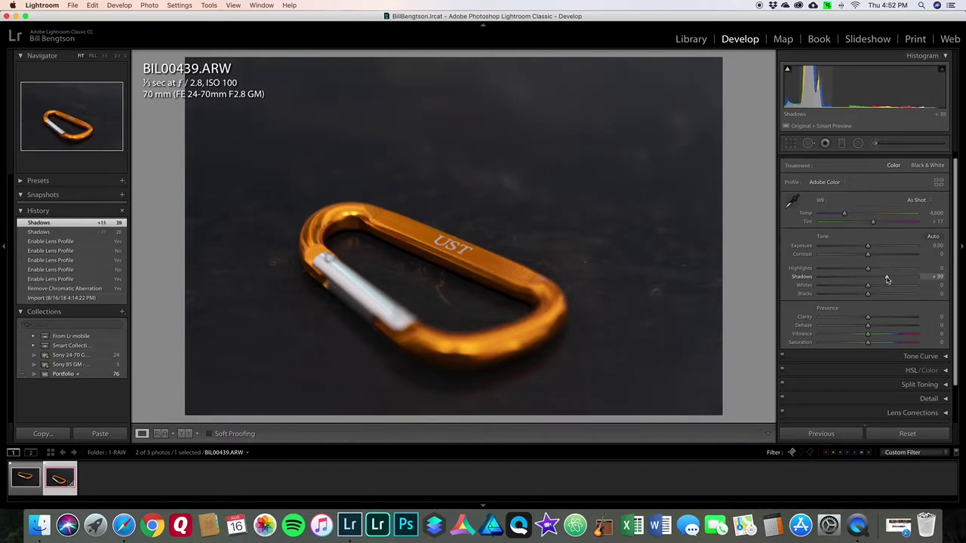
{"action": "left_click_drag", "start_coordinate": [887, 279], "coordinate": [881, 277]}
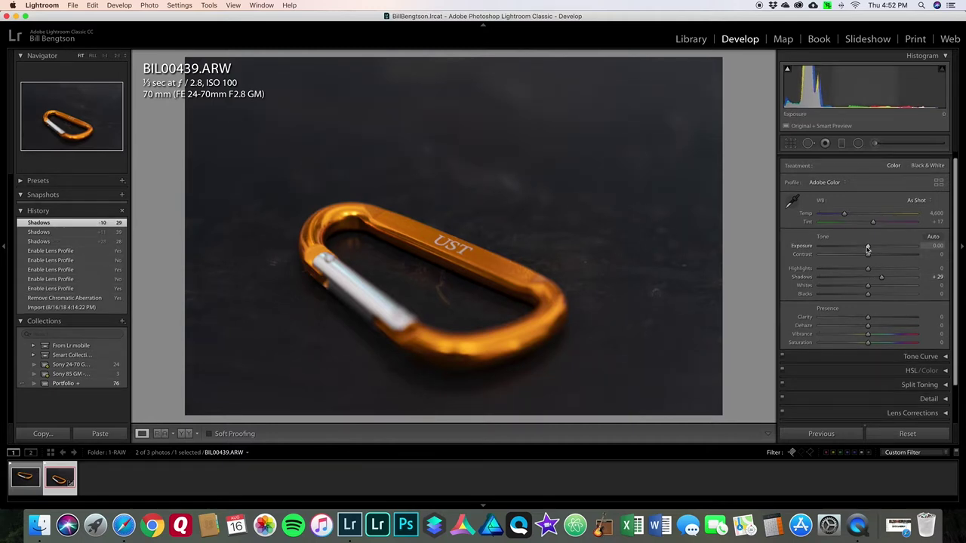
- Try the Exposure at +0.20, lower it to +0.05 and nudge its value up and down in small increments
{"action": "left_click_drag", "start_coordinate": [868, 248], "coordinate": [870, 248]}
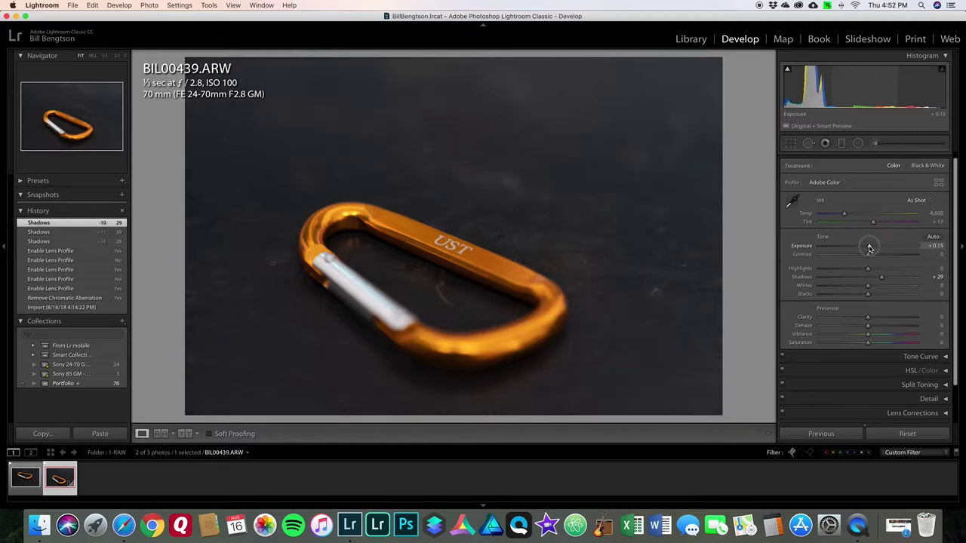
{"action": "left_click_drag", "start_coordinate": [869, 248], "coordinate": [870, 248]}
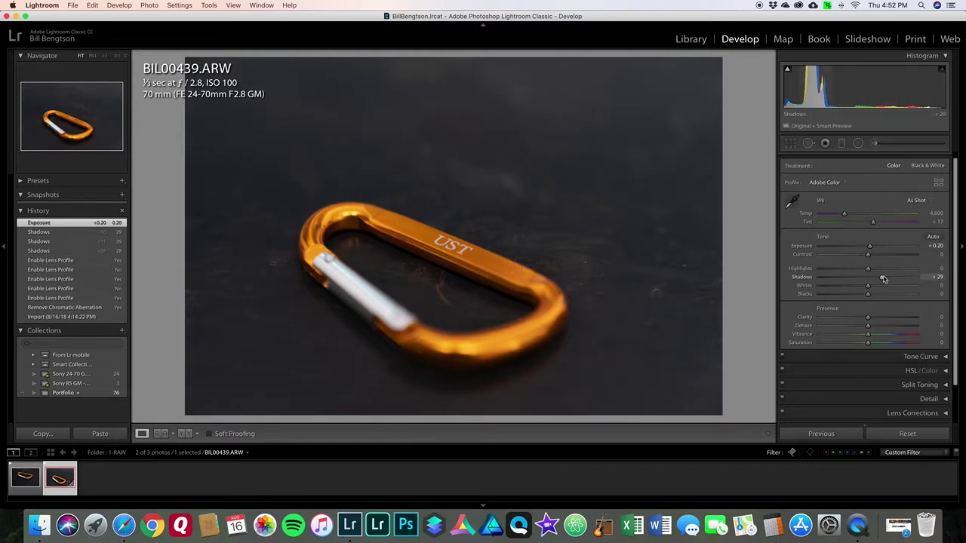
{"action": "left_click_drag", "start_coordinate": [870, 249], "coordinate": [868, 249]}
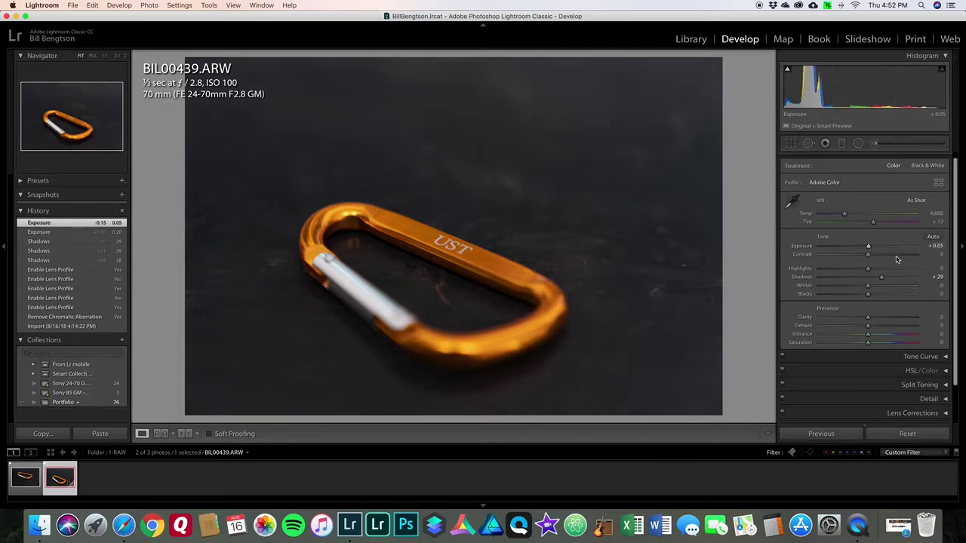
{"action": "left_click", "coordinate": [937, 247]}
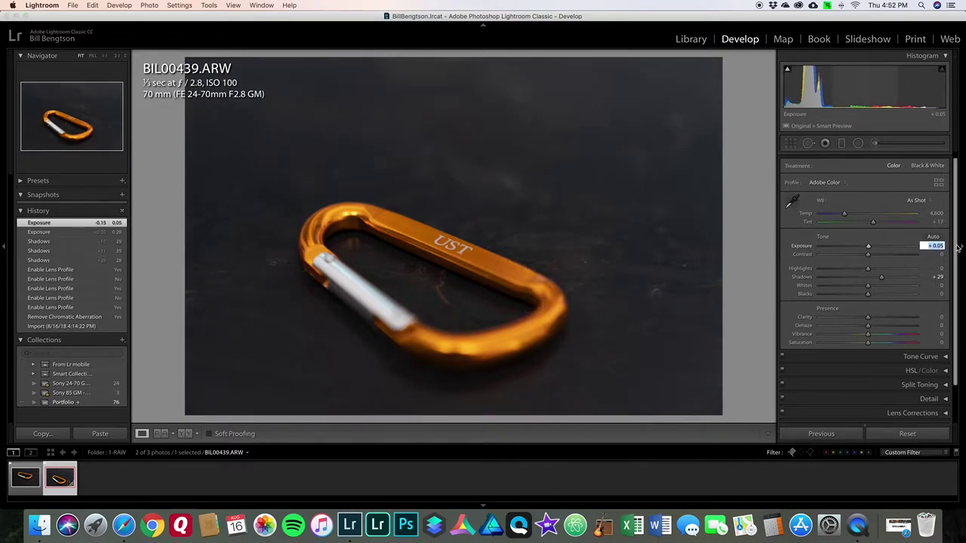
{"action": "key", "text": "Up"}
{"action": "key", "text": "Up"}
{"action": "key", "text": "Down"}
{"action": "key", "text": "Down"}
{"action": "key", "text": "Return"}
- Lower the Shadows to +28 and on to +24, and set the Exposure to +0.10
{"action": "left_click", "coordinate": [938, 277]}
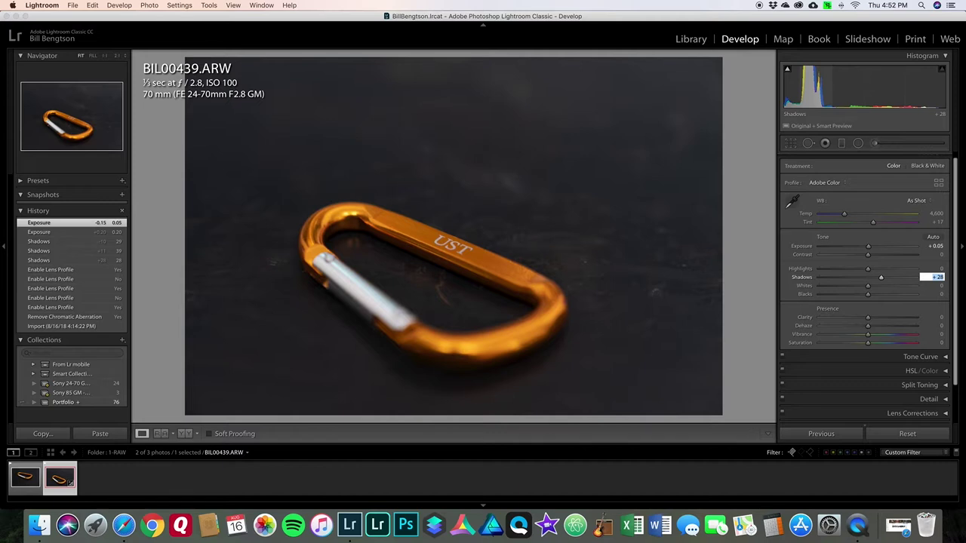
{"action": "key", "text": "Return"}
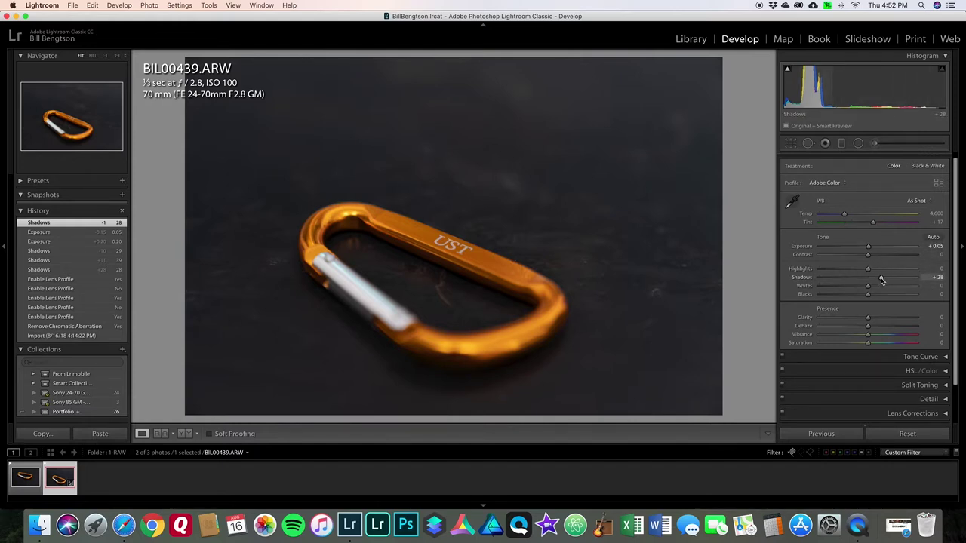
{"action": "left_click_drag", "start_coordinate": [881, 280], "coordinate": [869, 249]}
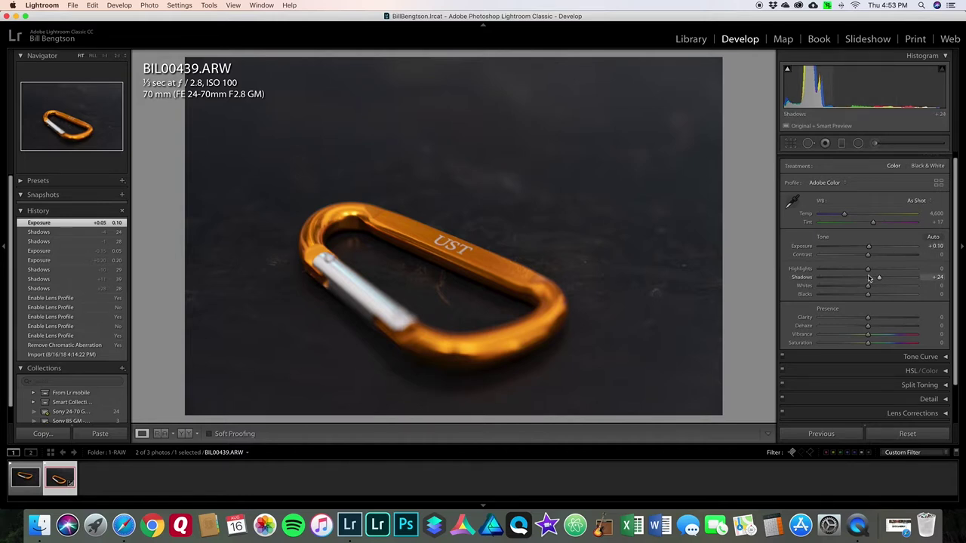
- Lower the Highlights in stages to -58 and rebalance with Exposure at -0.15 and Shadows at +27
{"action": "mouse_move", "coordinate": [868, 269]}
{"action": "left_mouse_down"}
{"action": "mouse_move", "coordinate": [847, 272]}
{"action": "mouse_move", "coordinate": [855, 272]}
{"action": "left_mouse_up"}
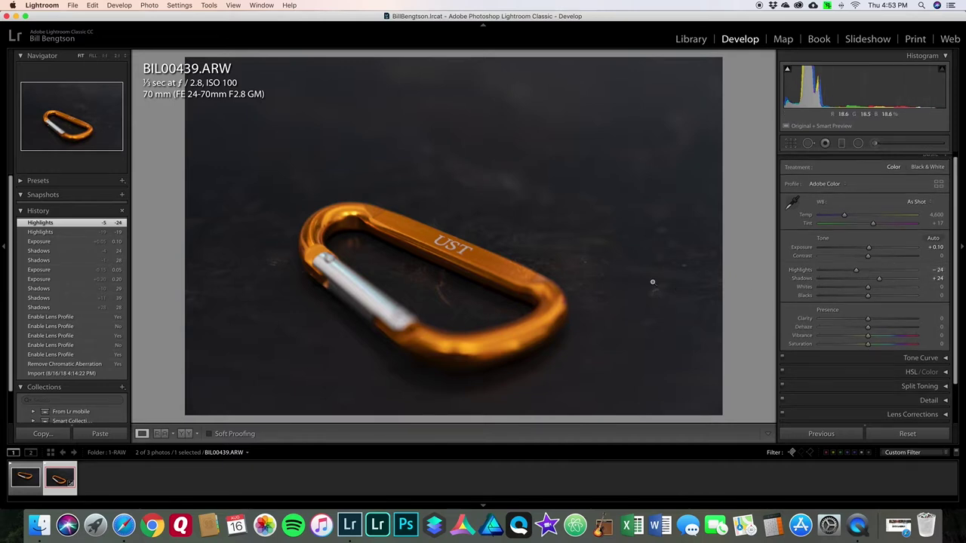
{"action": "mouse_move", "coordinate": [857, 273]}
{"action": "left_mouse_down"}
{"action": "mouse_move", "coordinate": [904, 273]}
{"action": "mouse_move", "coordinate": [855, 273]}
{"action": "left_mouse_up"}
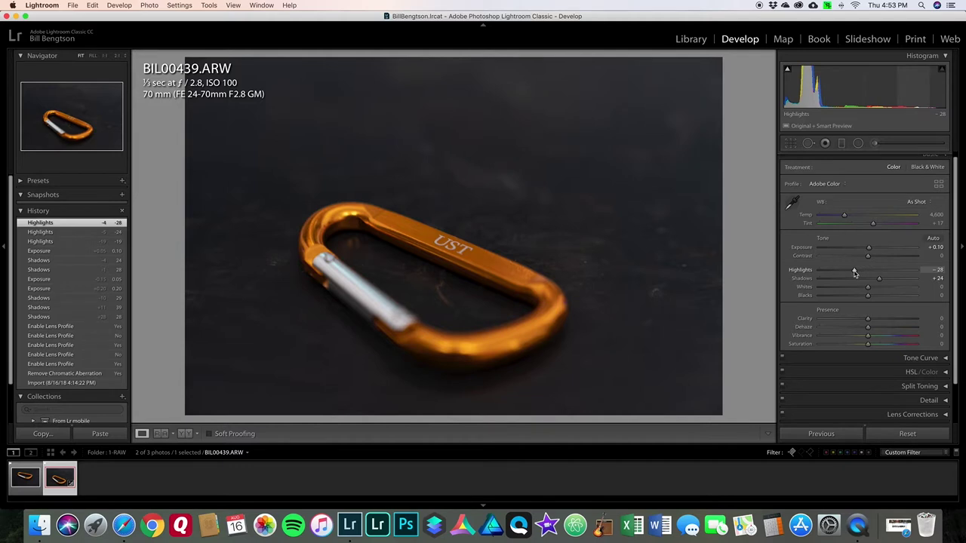
{"action": "left_click_drag", "start_coordinate": [855, 274], "coordinate": [882, 281]}
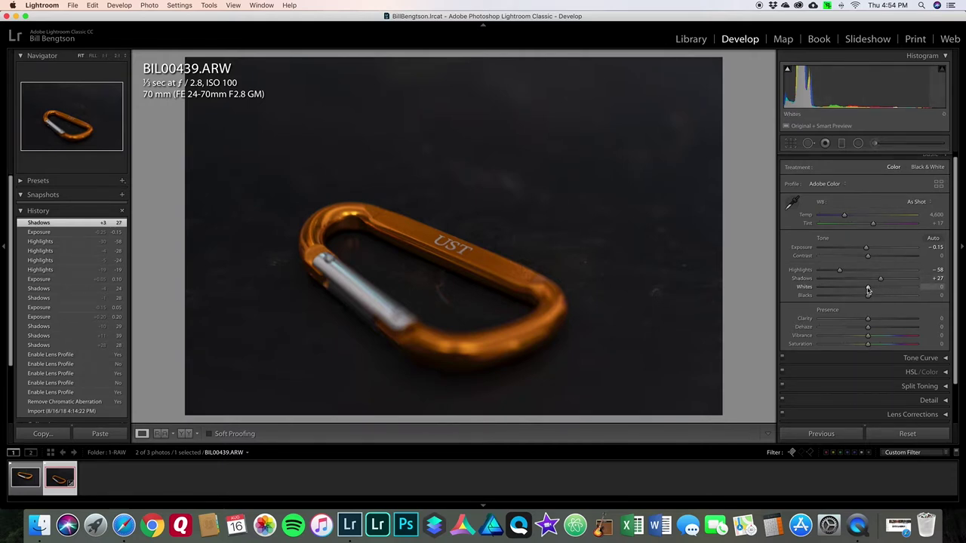
- Raise the Whites to +55 while checking the clipping preview
{"action": "mouse_move", "coordinate": [868, 290]}
{"action": "left_mouse_down"}
{"action": "mouse_move", "coordinate": [886, 288]}
{"action": "mouse_move", "coordinate": [856, 290]}
{"action": "mouse_move", "coordinate": [868, 291]}
{"action": "left_mouse_up"}
{"action": "key", "text": "alt"}
{"action": "left_click_drag", "start_coordinate": [868, 290], "coordinate": [868, 290]}
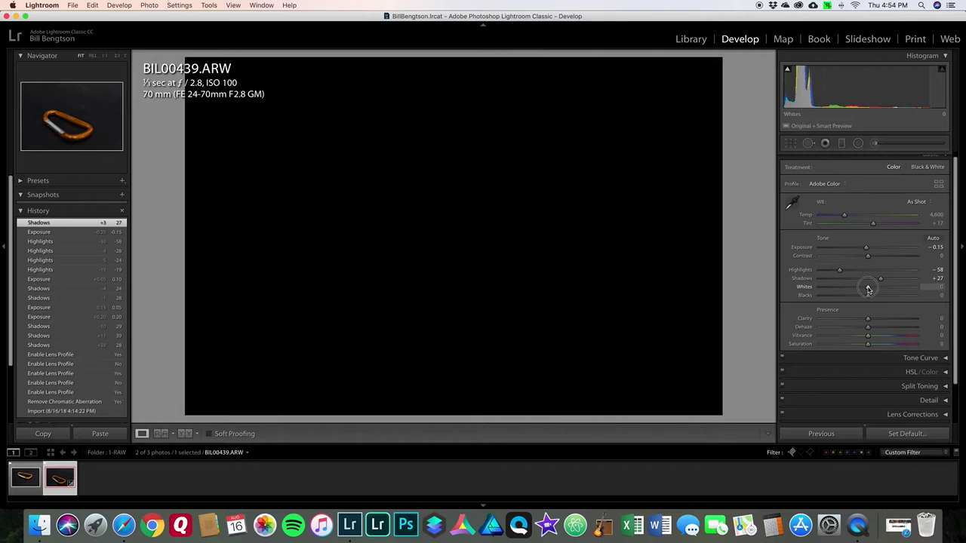
{"action": "mouse_move", "coordinate": [871, 290]}
{"action": "left_mouse_down"}
{"action": "mouse_move", "coordinate": [899, 289]}
{"action": "mouse_move", "coordinate": [889, 290]}
{"action": "left_mouse_up"}
{"action": "left_click_drag", "start_coordinate": [895, 289], "coordinate": [895, 289]}
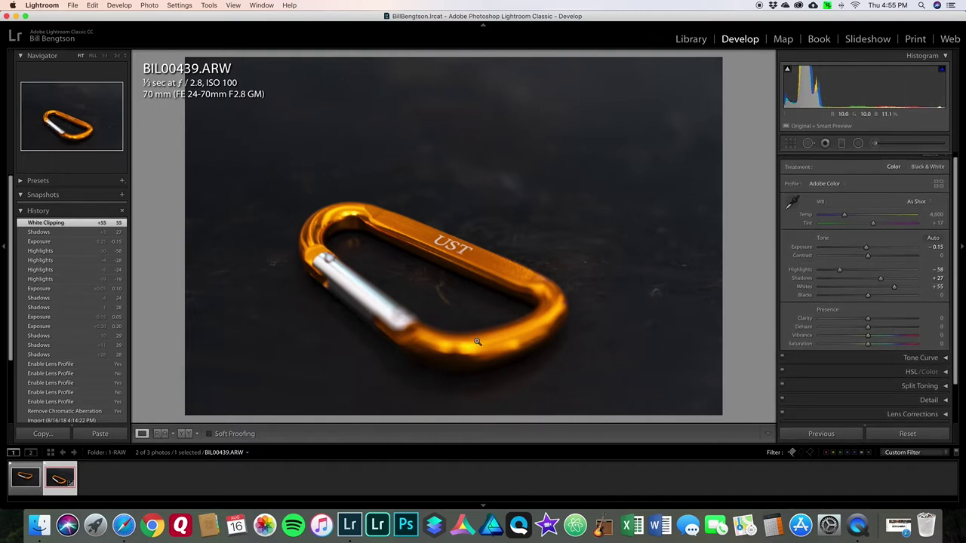
- Set the Contrast to +8 and the Clarity to +19
{"action": "scroll", "coordinate": [893, 303], "scroll_direction": "down", "scroll_amount": 2}
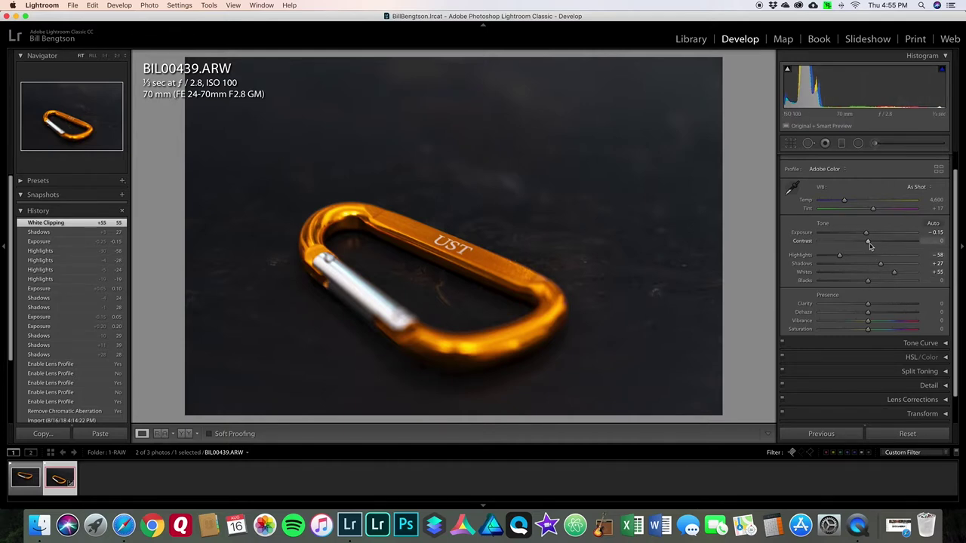
{"action": "left_click_drag", "start_coordinate": [868, 244], "coordinate": [875, 243]}
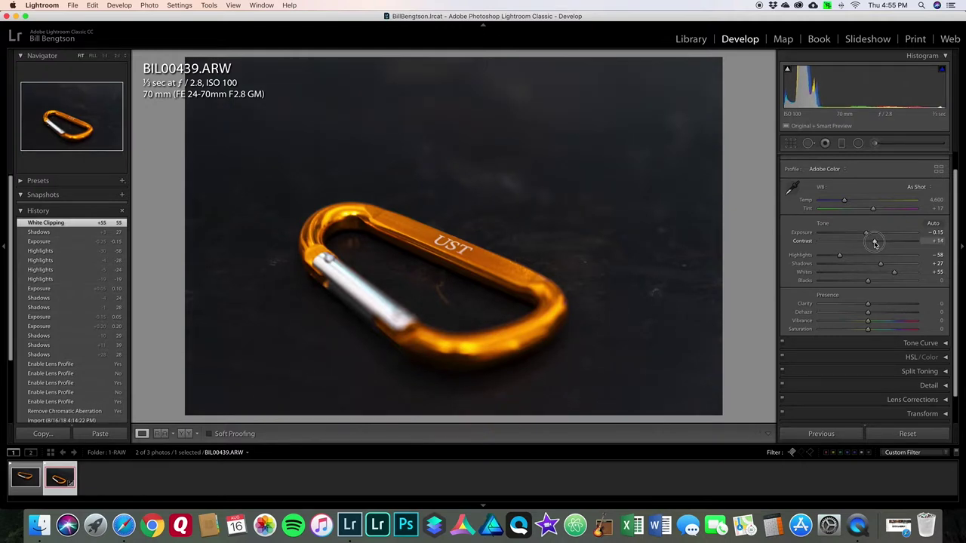
{"action": "left_click_drag", "start_coordinate": [875, 244], "coordinate": [872, 244]}
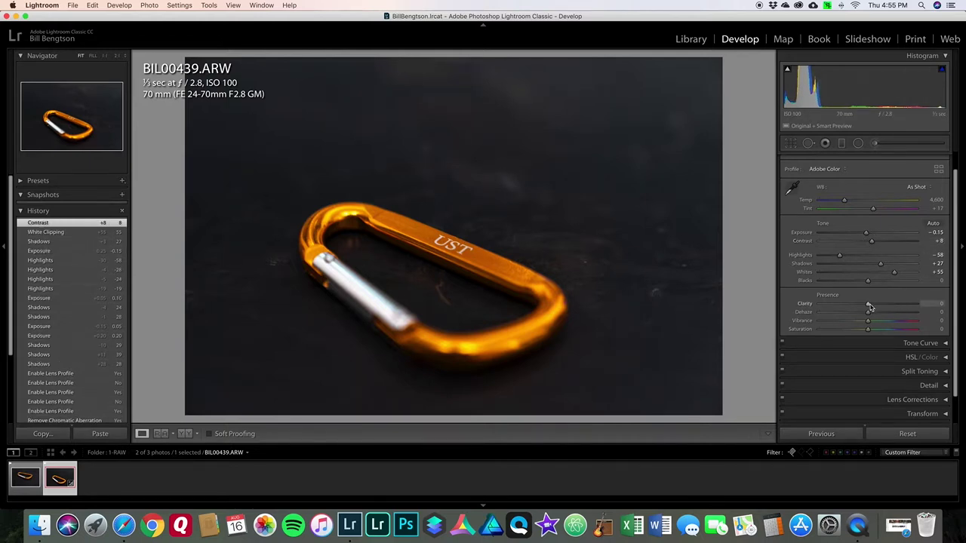
{"action": "left_click_drag", "start_coordinate": [868, 308], "coordinate": [877, 307]}
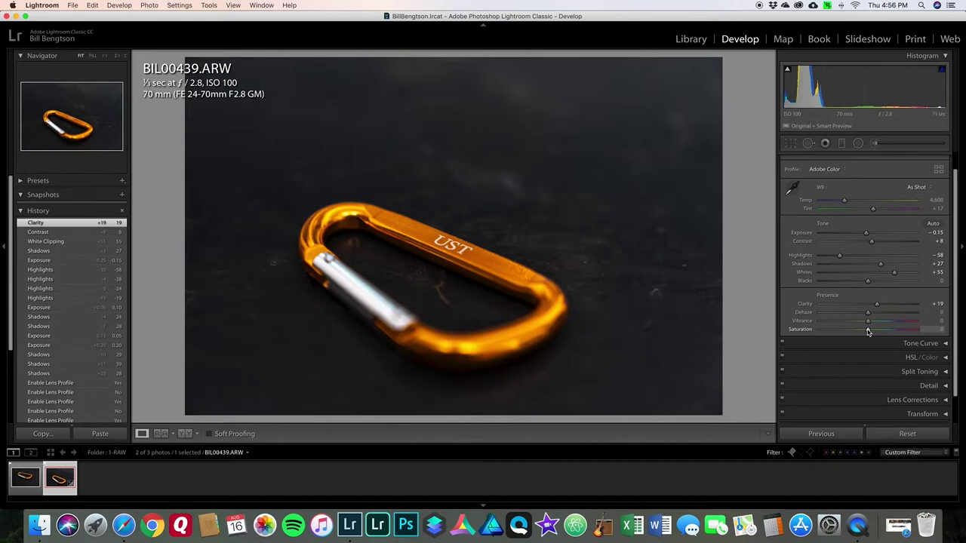
- Raise the Vibrance to +17 and the Saturation to +7
{"action": "left_click", "coordinate": [868, 322]}
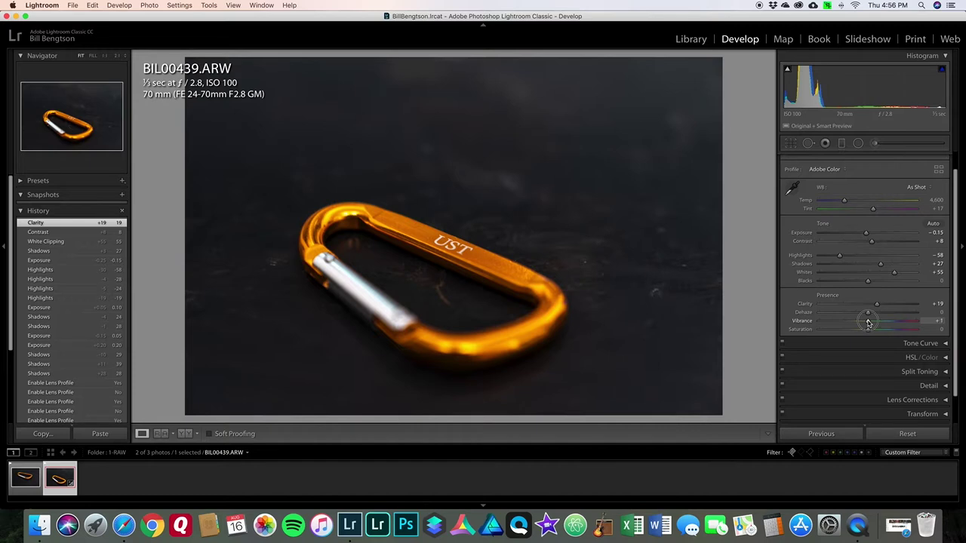
{"action": "left_click_drag", "start_coordinate": [868, 322], "coordinate": [876, 323]}
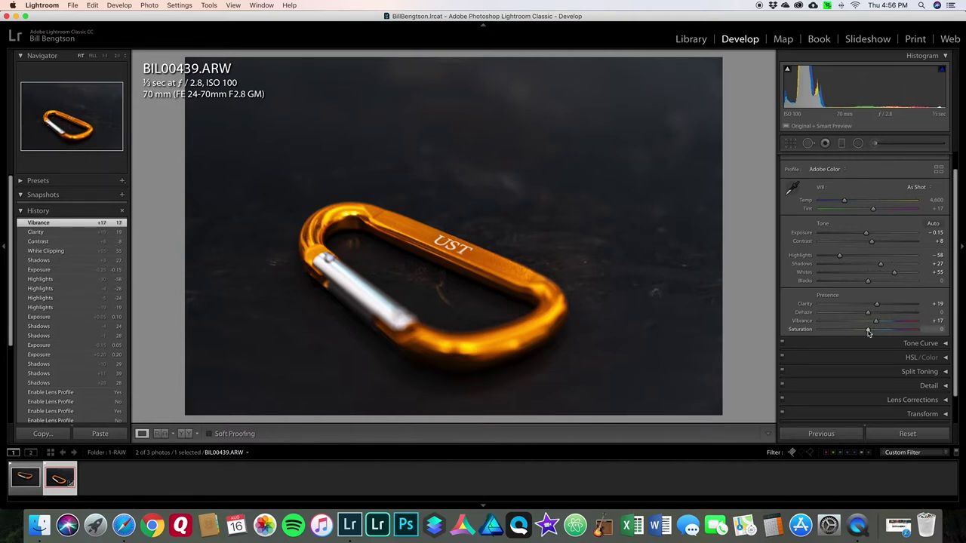
{"action": "left_click_drag", "start_coordinate": [868, 331], "coordinate": [871, 331]}
{"action": "left_click_drag", "start_coordinate": [871, 331], "coordinate": [871, 331]}
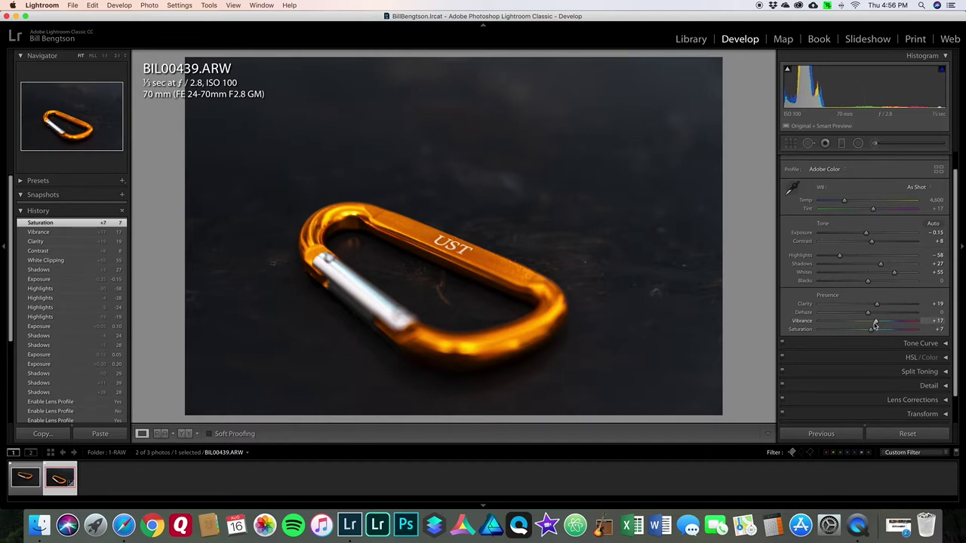
- Try shifting the Blacks and return them to 0
{"action": "left_click", "coordinate": [868, 282]}
{"action": "mouse_move", "coordinate": [868, 282]}
{"action": "left_mouse_down"}
{"action": "mouse_move", "coordinate": [878, 283]}
{"action": "mouse_move", "coordinate": [857, 282]}
{"action": "mouse_move", "coordinate": [868, 282]}
{"action": "left_mouse_up"}
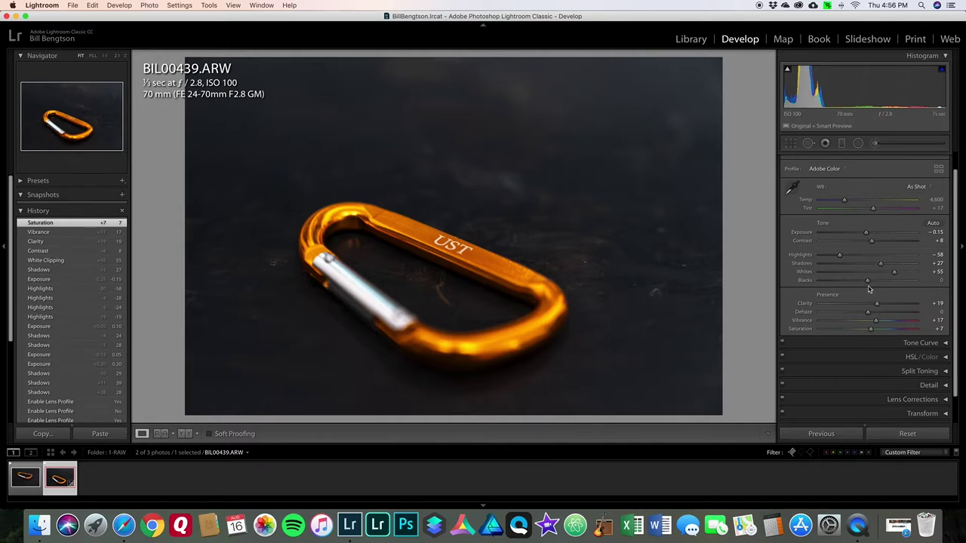
{"action": "mouse_move", "coordinate": [867, 281]}
{"action": "left_mouse_down"}
{"action": "mouse_move", "coordinate": [857, 282]}
{"action": "mouse_move", "coordinate": [868, 282]}
{"action": "left_mouse_up"}
- Try a warmer white balance by raising the Temp, stepping it up to 4,850
{"action": "left_click_drag", "start_coordinate": [845, 202], "coordinate": [846, 203]}
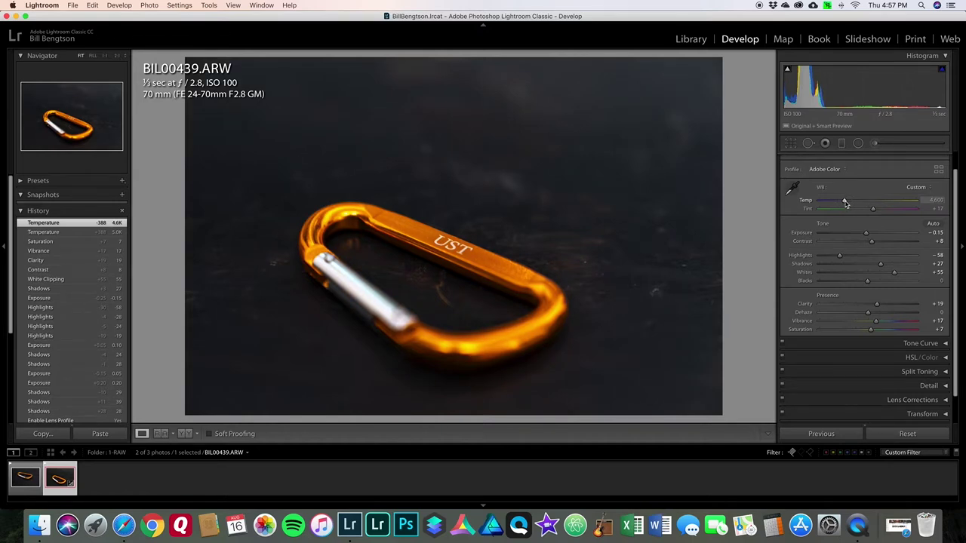
{"action": "left_click", "coordinate": [845, 202]}
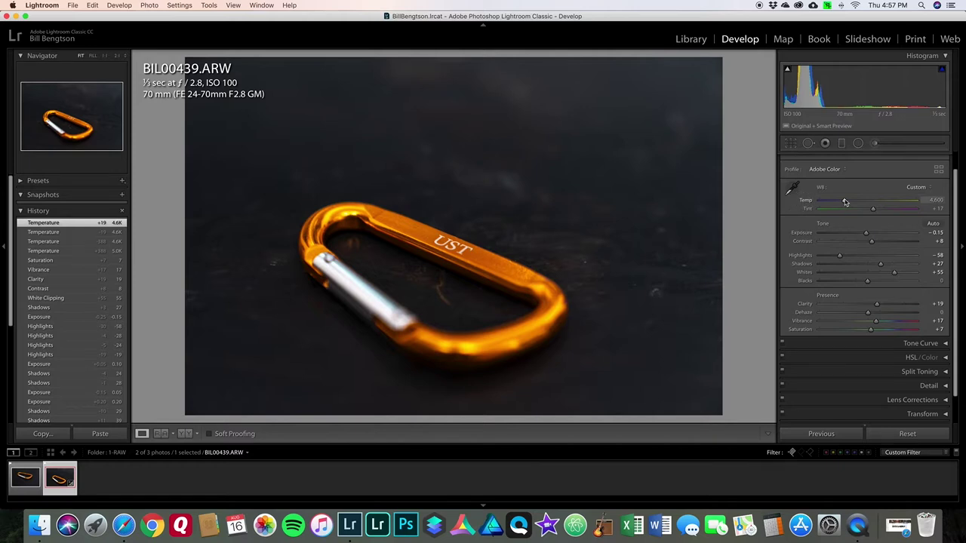
{"action": "left_click", "coordinate": [936, 200]}
{"action": "key", "text": "Up"}
{"action": "key", "text": "Up"}
{"action": "key", "text": "Up"}
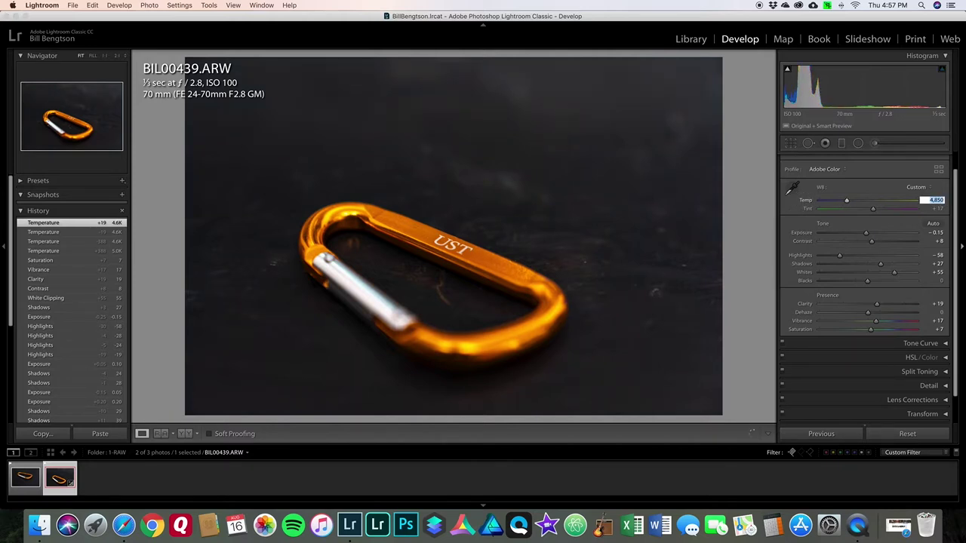
- Try a cooler white balance with the Temp down to 4,400 and return it to 4,600
{"action": "key", "text": "Down"}
{"action": "key", "text": "Down"}
{"action": "key", "text": "Down"}
{"action": "key", "text": "Down"}
{"action": "key", "text": "Down"}
{"action": "key", "text": "Down"}
{"action": "key", "text": "Down"}
{"action": "key", "text": "Down"}
{"action": "key", "text": "Down"}
{"action": "key", "text": "Down"}
{"action": "key", "text": "Down"}
{"action": "key", "text": "Down"}
{"action": "key", "text": "Up"}
{"action": "key", "text": "Up"}
{"action": "key", "text": "Up"}
{"action": "key", "text": "Up"}
{"action": "key", "text": "Up"}
{"action": "key", "text": "Up"}
{"action": "key", "text": "Up"}
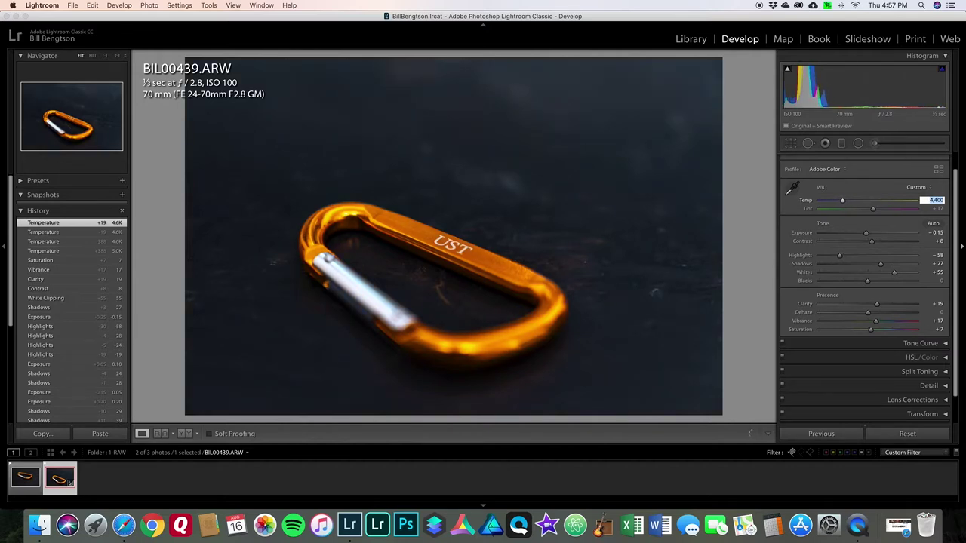
{"action": "key", "text": "Up"}
{"action": "key", "text": "Up"}
{"action": "key", "text": "Return"}
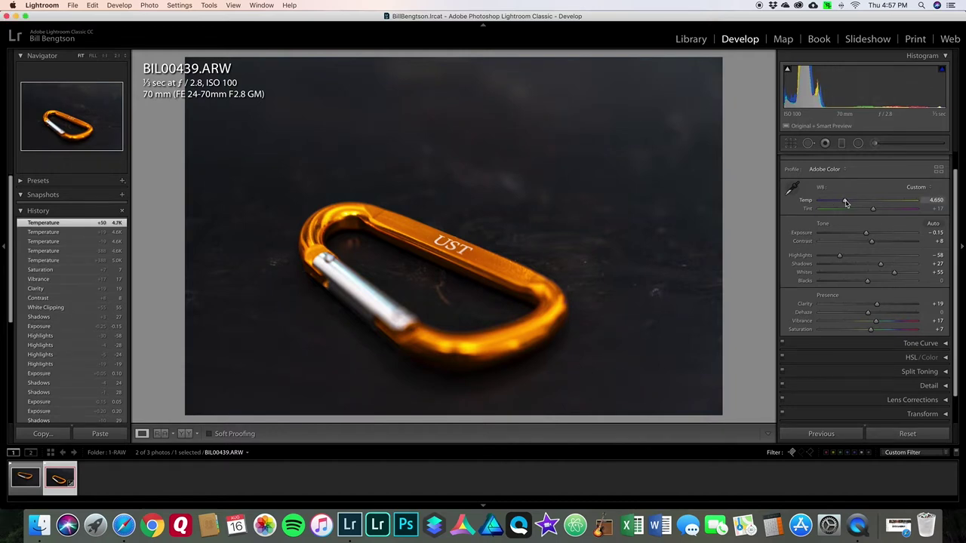
{"action": "key", "text": "Down"}
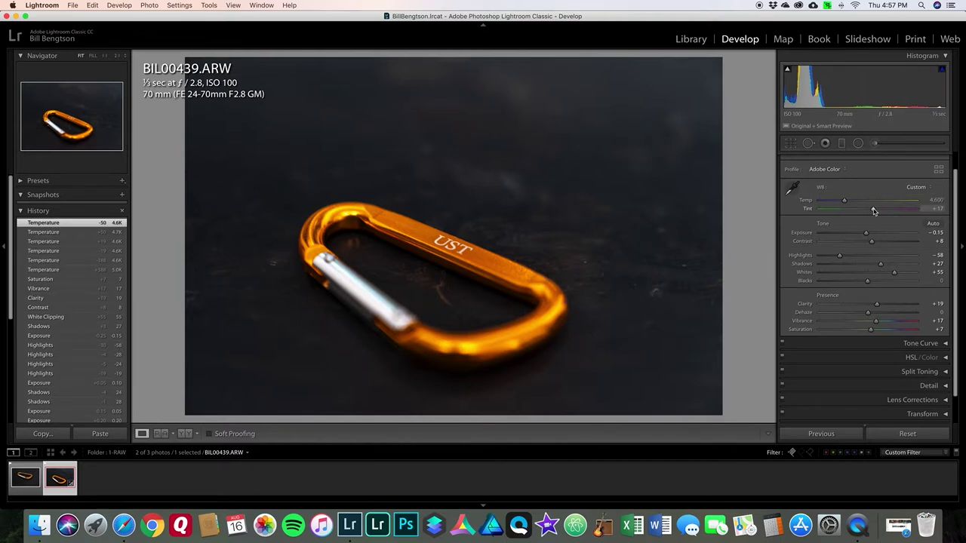
- Try shifting the Tint toward green to about -2 and return it to +17
{"action": "left_click", "coordinate": [873, 210]}
{"action": "left_click_drag", "start_coordinate": [873, 210], "coordinate": [866, 210]}
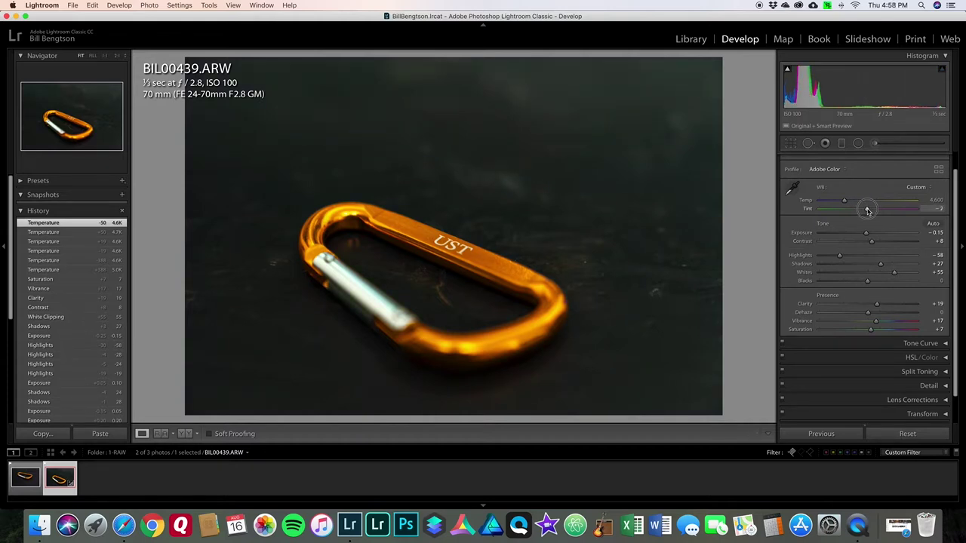
{"action": "left_click_drag", "start_coordinate": [868, 211], "coordinate": [869, 212]}
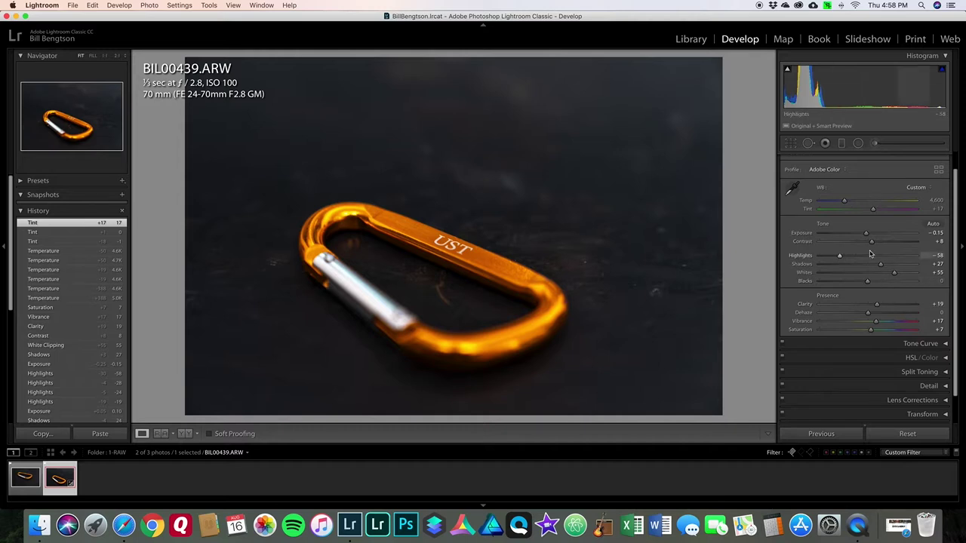
{"action": "scroll", "coordinate": [864, 262], "scroll_direction": "down", "scroll_amount": 1}
{"action": "scroll", "coordinate": [868, 256], "scroll_direction": "up", "scroll_amount": 1}
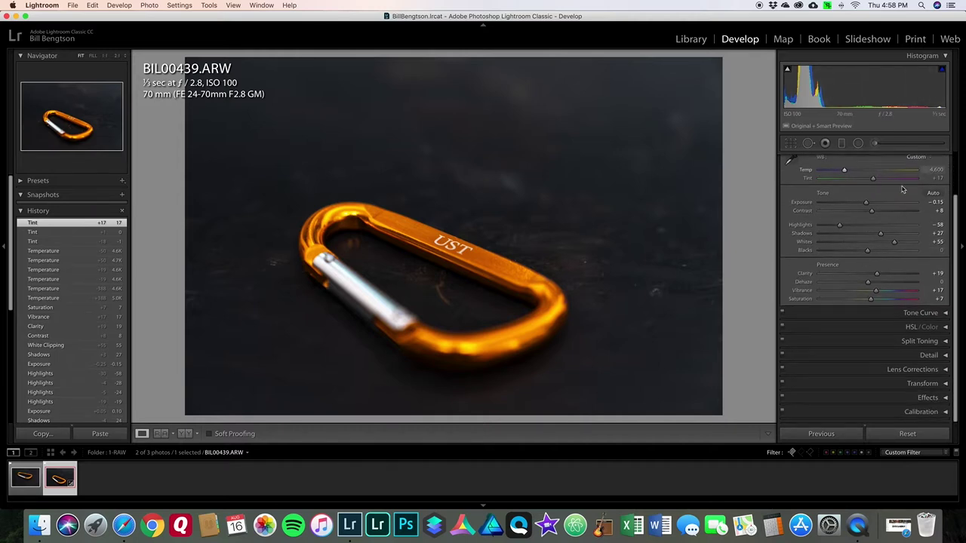
{"action": "scroll", "coordinate": [936, 181], "scroll_direction": "up", "scroll_amount": 1}
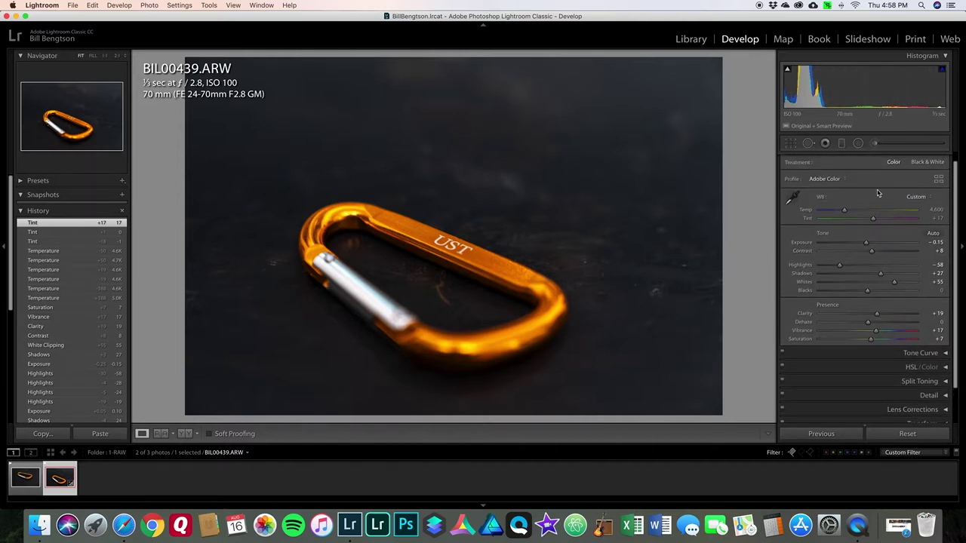
{"action": "scroll", "coordinate": [936, 170], "scroll_direction": "up", "scroll_amount": 2}
{"action": "scroll", "coordinate": [924, 249], "scroll_direction": "down", "scroll_amount": 3}
{"action": "scroll", "coordinate": [920, 272], "scroll_direction": "down", "scroll_amount": 3}
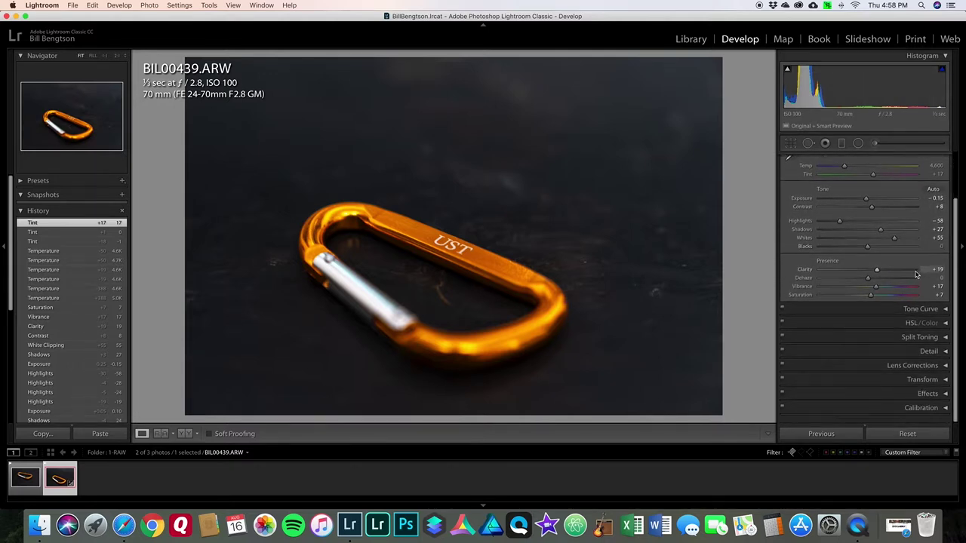
- Open the Detail settings and inspect the UST lettering on the carabiner at 1:1 magnification
{"action": "scroll", "coordinate": [883, 366], "scroll_direction": "up", "scroll_amount": 1}
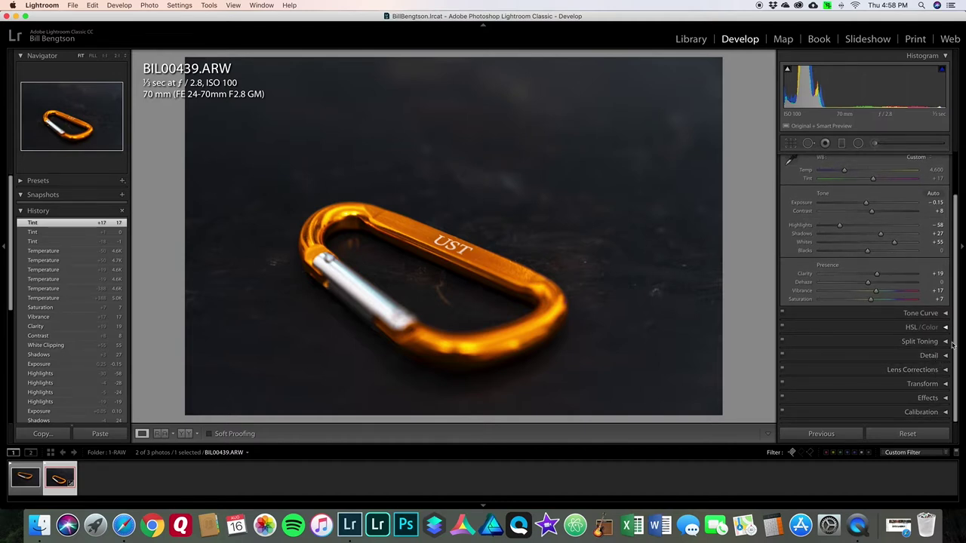
{"action": "left_click", "coordinate": [946, 359]}
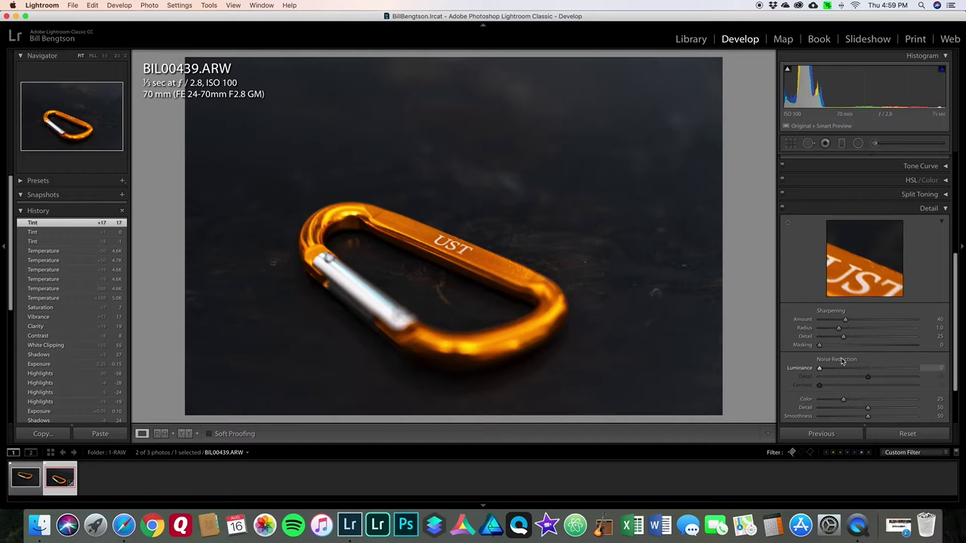
{"action": "left_click", "coordinate": [104, 57]}
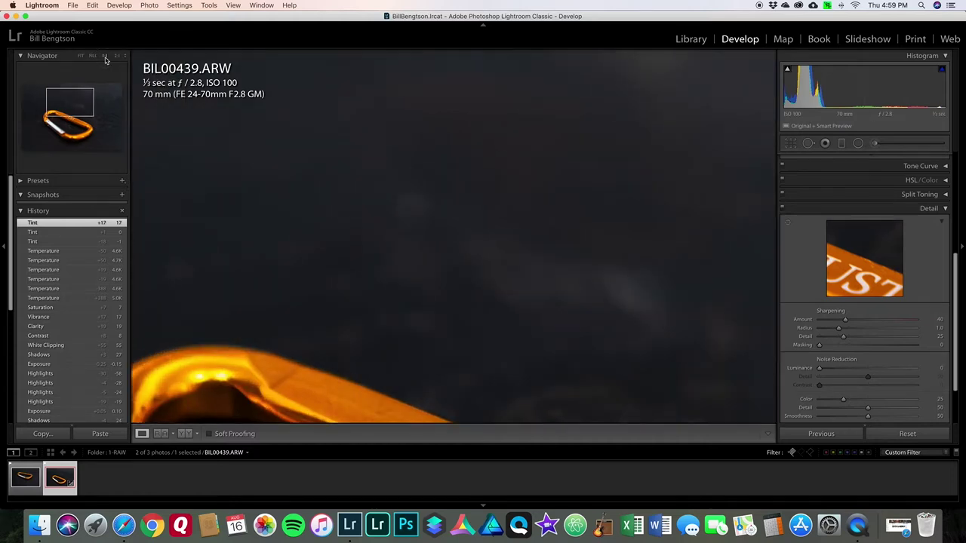
{"action": "left_click_drag", "start_coordinate": [431, 301], "coordinate": [425, 201]}
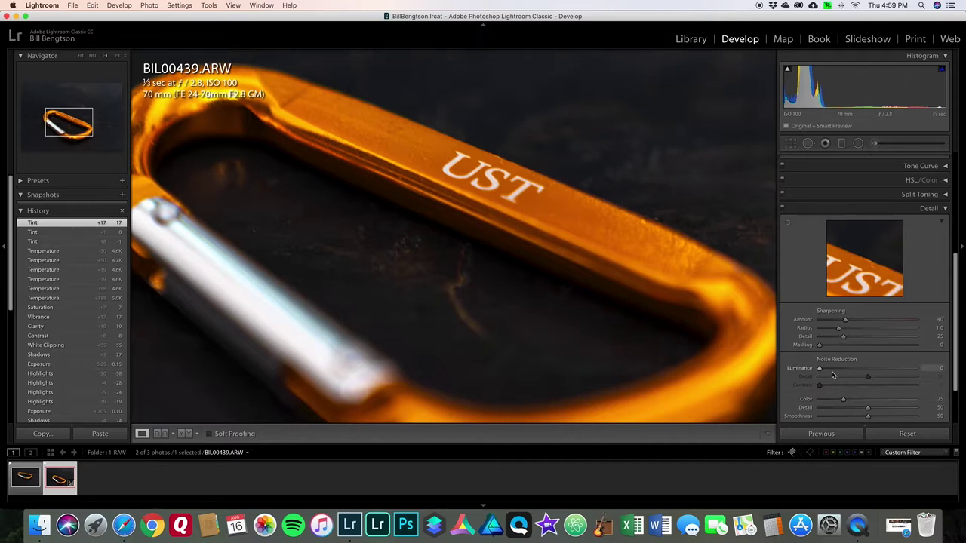
{"action": "left_click_drag", "start_coordinate": [570, 188], "coordinate": [542, 234]}
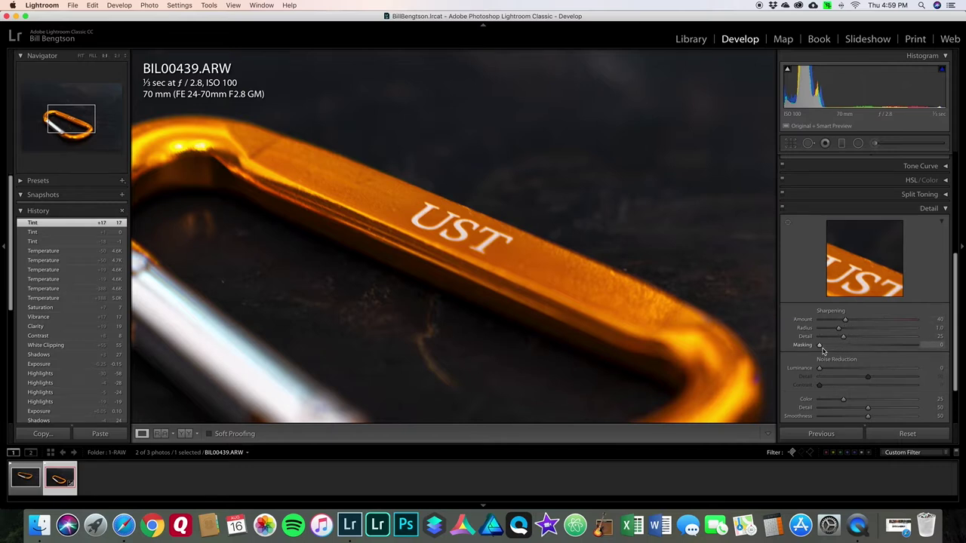
{"action": "left_click_drag", "start_coordinate": [410, 302], "coordinate": [493, 277]}
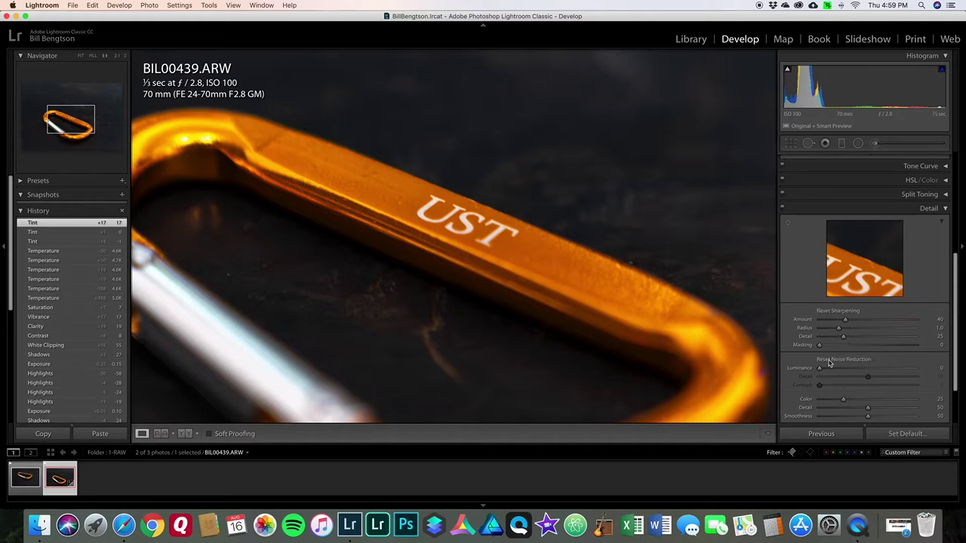
- Set the sharpening Masking to 53 using the black-and-white edge mask preview
{"action": "left_click", "coordinate": [820, 346], "text": "alt"}
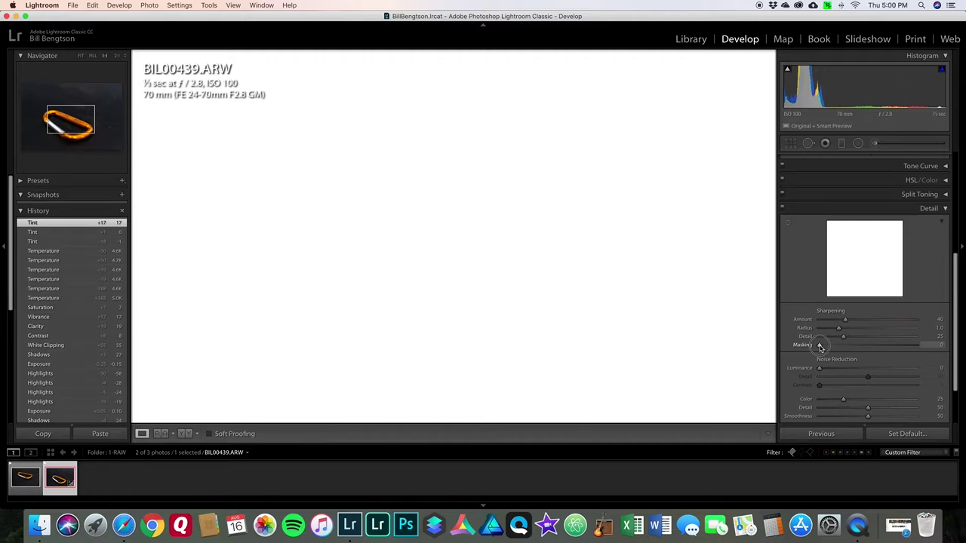
{"action": "left_click_drag", "start_coordinate": [820, 347], "coordinate": [961, 351]}
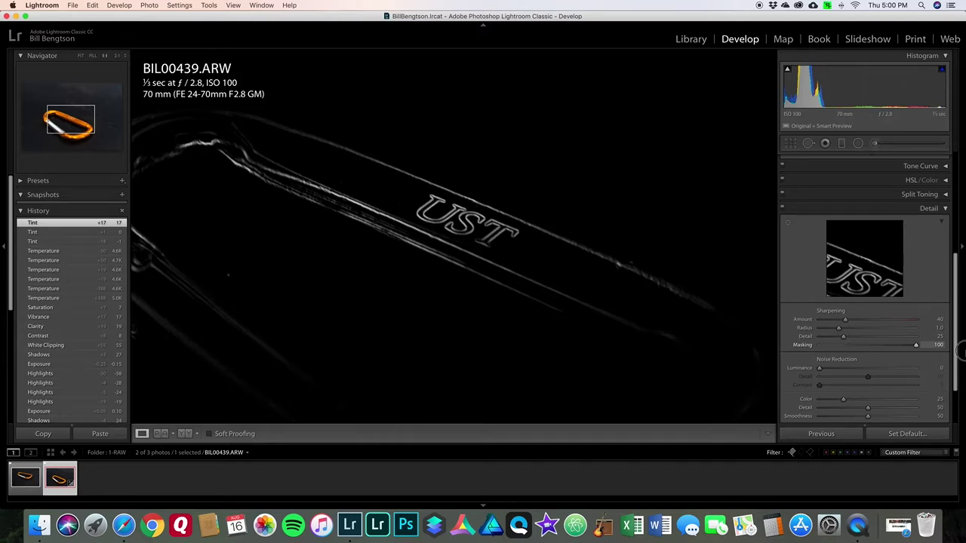
{"action": "left_click_drag", "start_coordinate": [962, 351], "coordinate": [854, 349]}
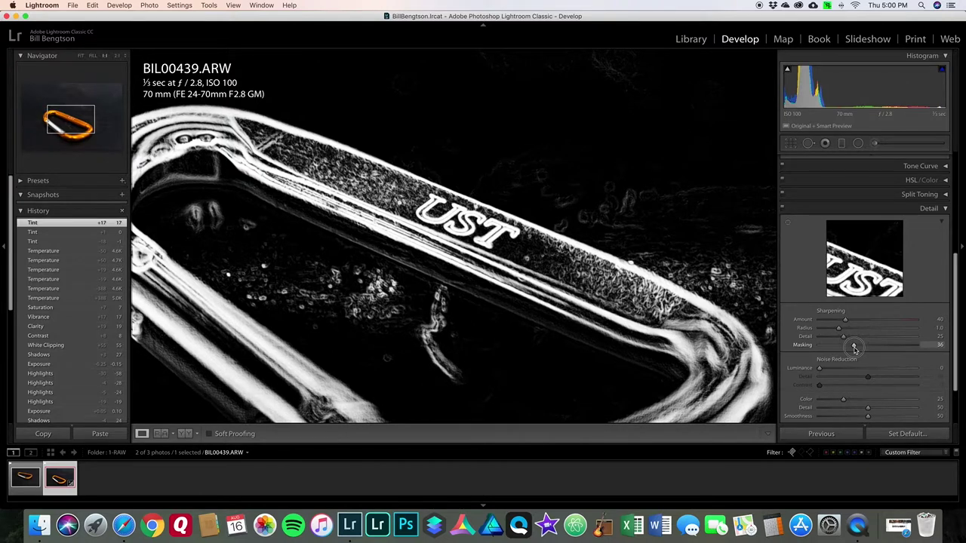
{"action": "left_click_drag", "start_coordinate": [854, 349], "coordinate": [864, 348]}
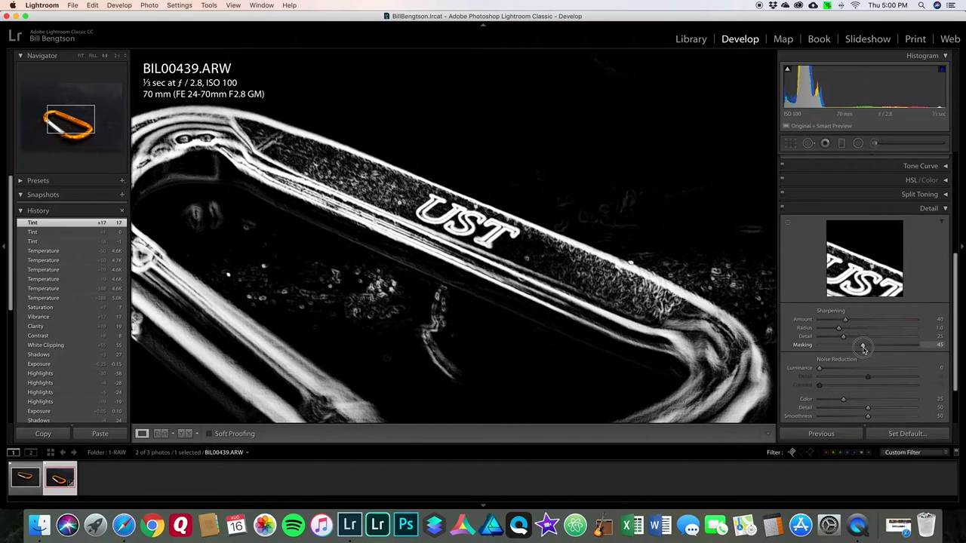
{"action": "left_click_drag", "start_coordinate": [864, 349], "coordinate": [875, 349]}
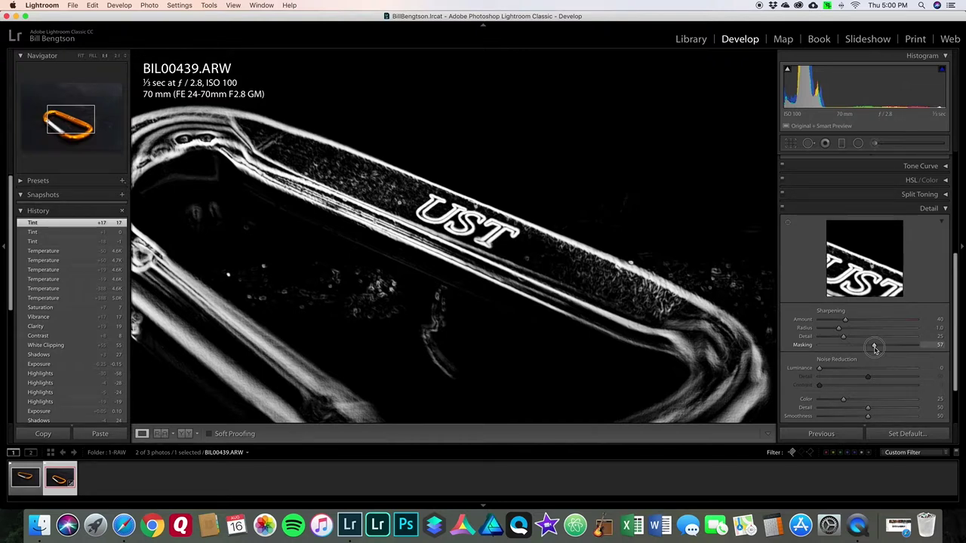
{"action": "left_click_drag", "start_coordinate": [875, 349], "coordinate": [877, 348]}
{"action": "left_click_drag", "start_coordinate": [878, 349], "coordinate": [872, 349]}
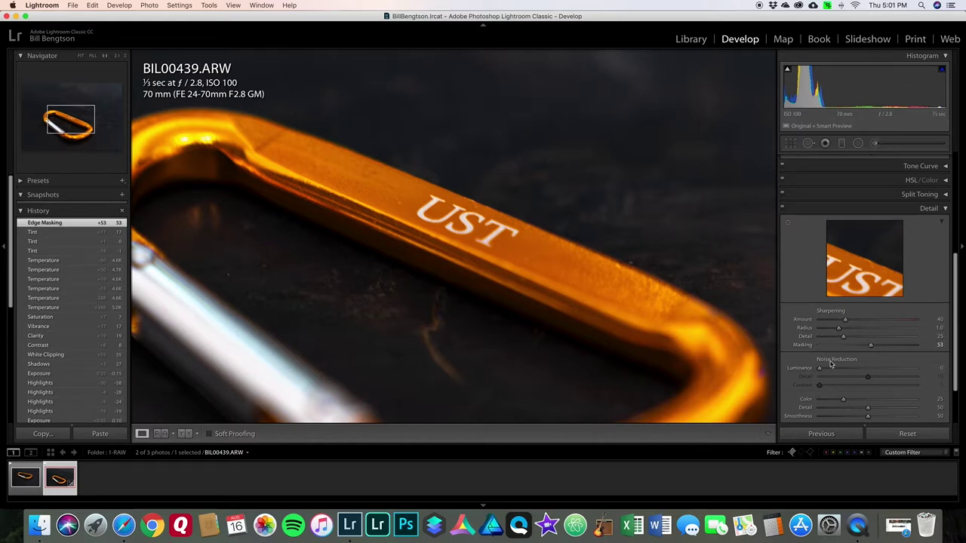
- Try Luminance noise reduction at 9 and at 2, and return it to 0
{"action": "left_click_drag", "start_coordinate": [820, 372], "coordinate": [828, 371]}
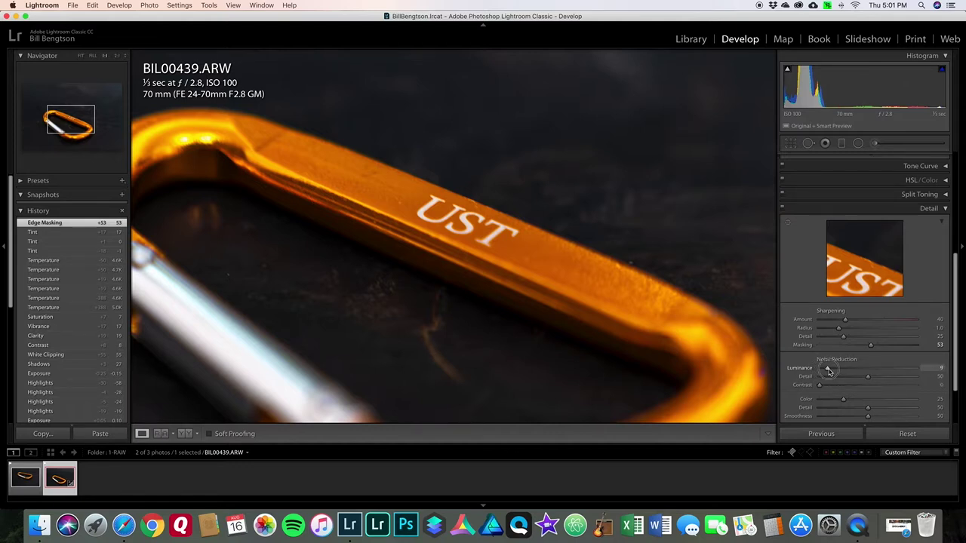
{"action": "mouse_move", "coordinate": [829, 371]}
{"action": "left_mouse_down"}
{"action": "mouse_move", "coordinate": [808, 370]}
{"action": "mouse_move", "coordinate": [829, 371]}
{"action": "left_mouse_up"}
{"action": "left_click_drag", "start_coordinate": [821, 370], "coordinate": [821, 372]}
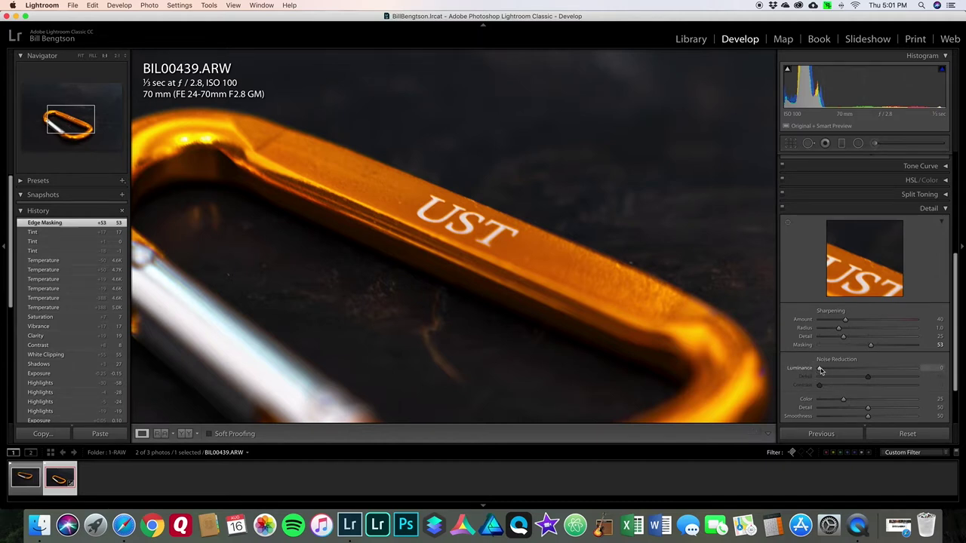
{"action": "left_click_drag", "start_coordinate": [818, 371], "coordinate": [822, 378]}
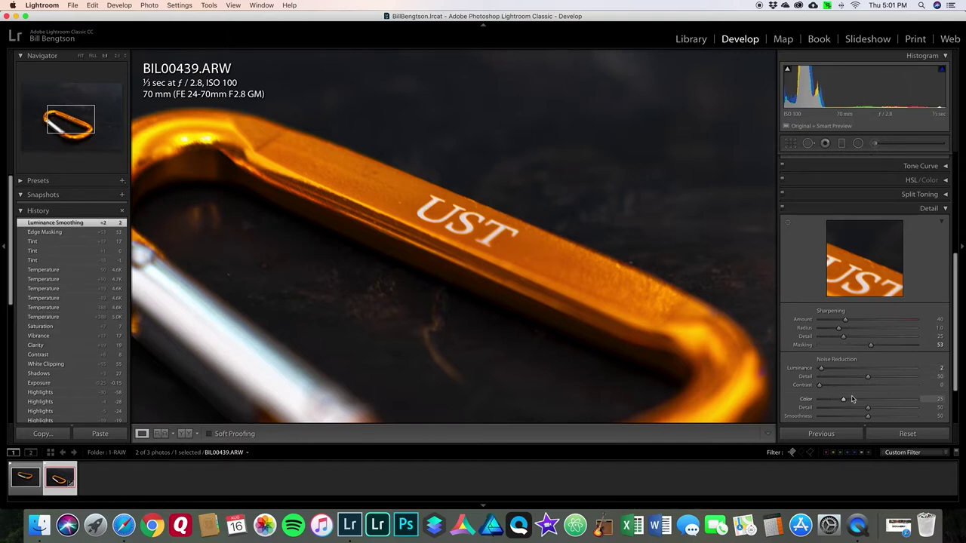
{"action": "left_click_drag", "start_coordinate": [823, 372], "coordinate": [809, 370]}
- Collapse the Detail settings and fit the whole photo in the view
{"action": "scroll", "coordinate": [882, 360], "scroll_direction": "down", "scroll_amount": 2}
{"action": "scroll", "coordinate": [882, 360], "scroll_direction": "up", "scroll_amount": 3}
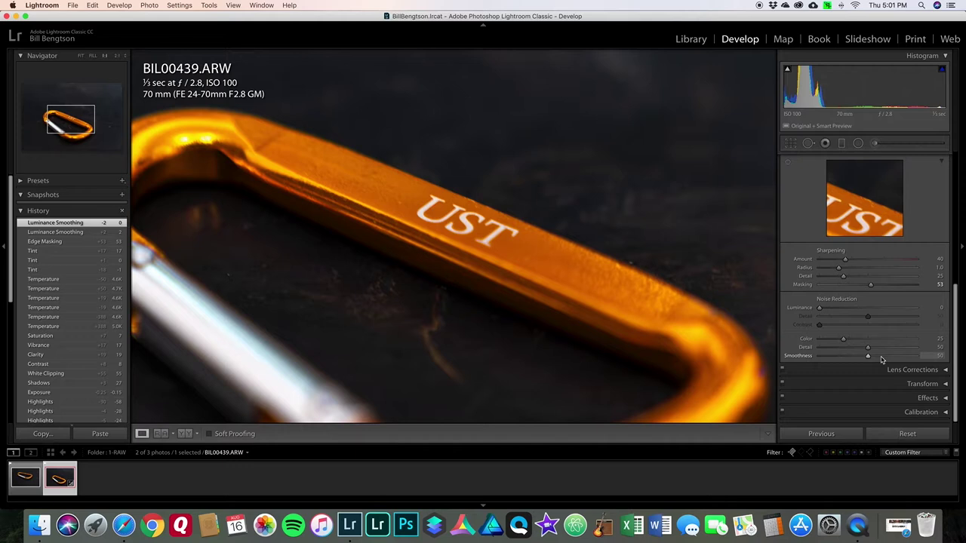
{"action": "left_click", "coordinate": [946, 246]}
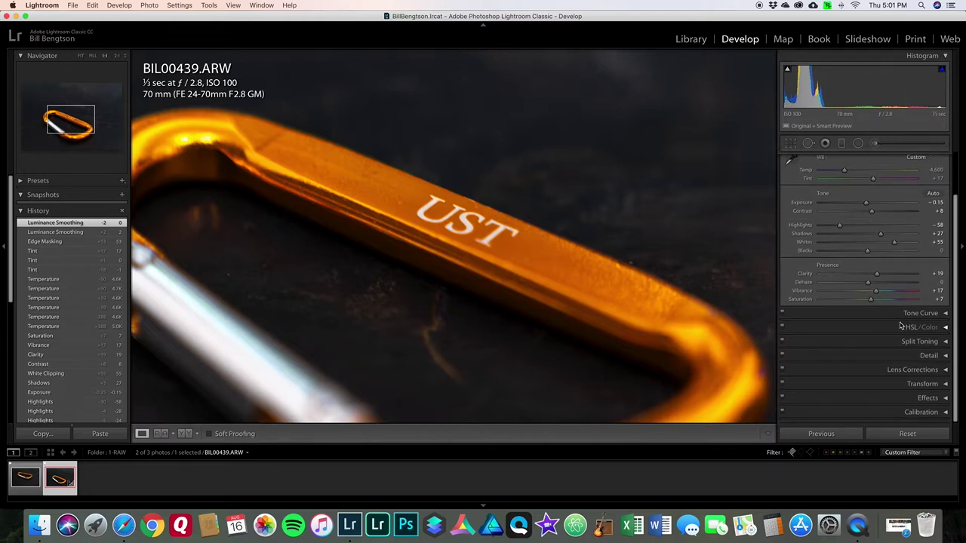
{"action": "left_click", "coordinate": [81, 57]}
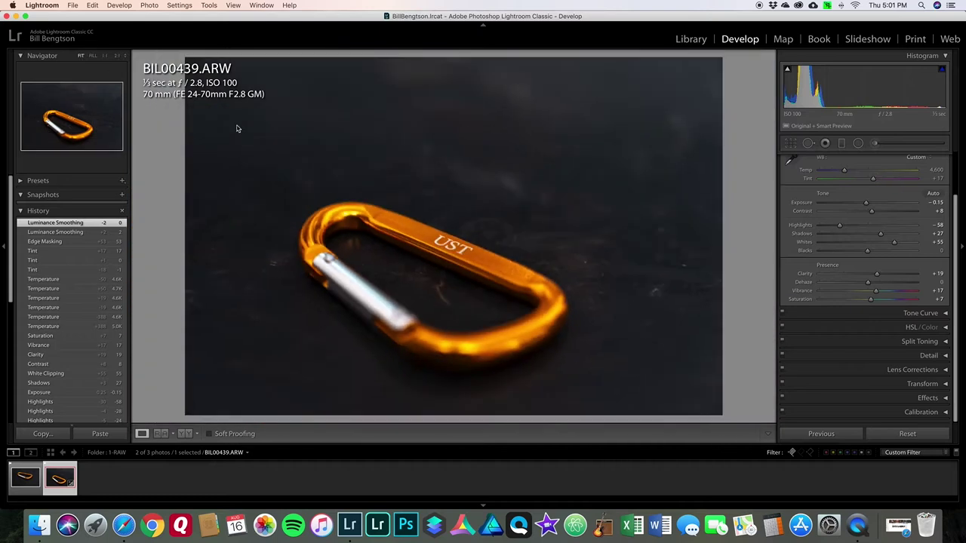
{"action": "left_click", "coordinate": [944, 397]}
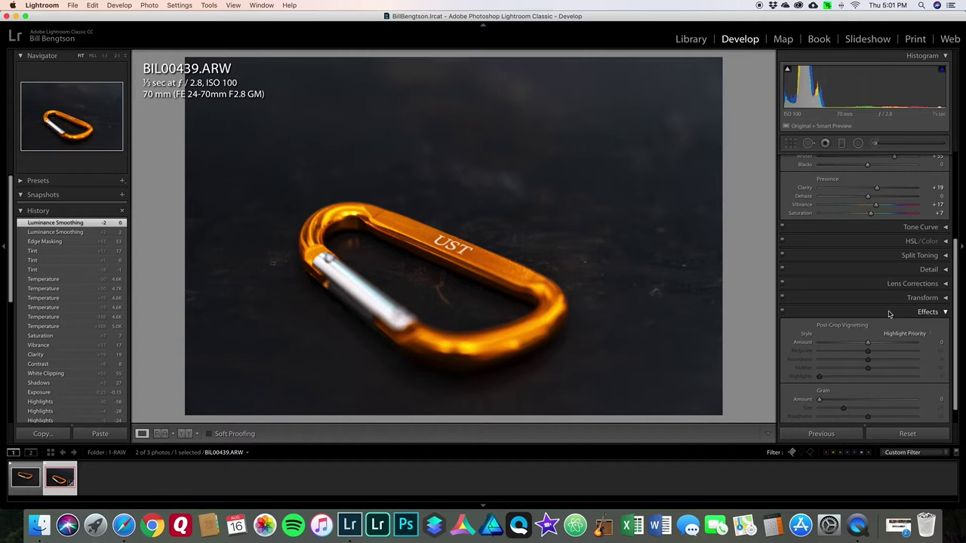
{"action": "scroll", "coordinate": [889, 314], "scroll_direction": "up", "scroll_amount": 1}
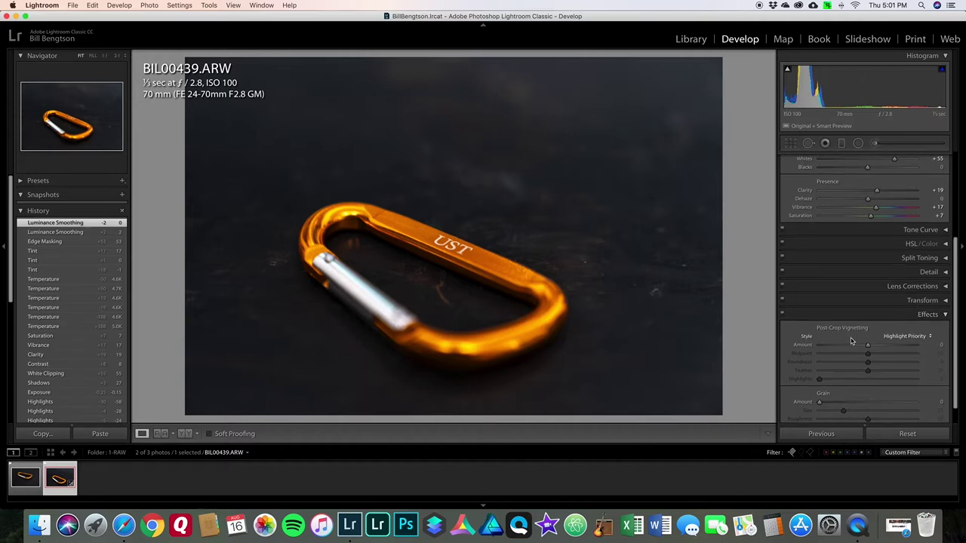
{"action": "left_click", "coordinate": [945, 315]}
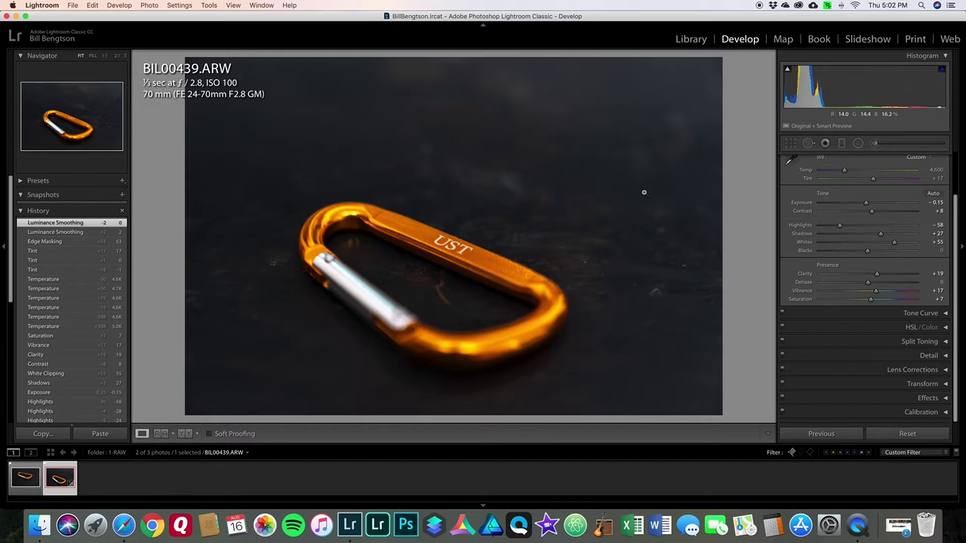
- Start cropping the photo, trying the aspect ratio unlocked and locking it again at the Original proportions
{"action": "left_click", "coordinate": [791, 145]}
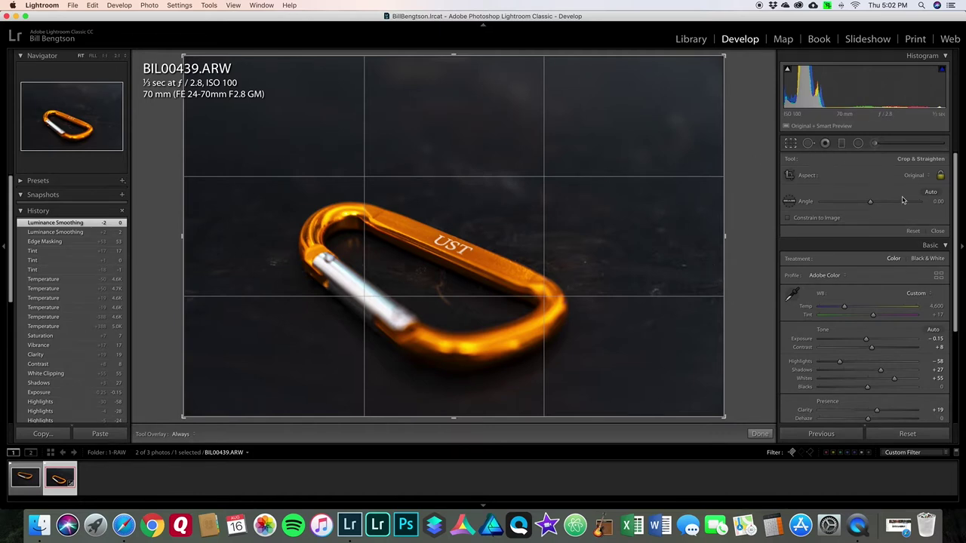
{"action": "left_click", "coordinate": [940, 176]}
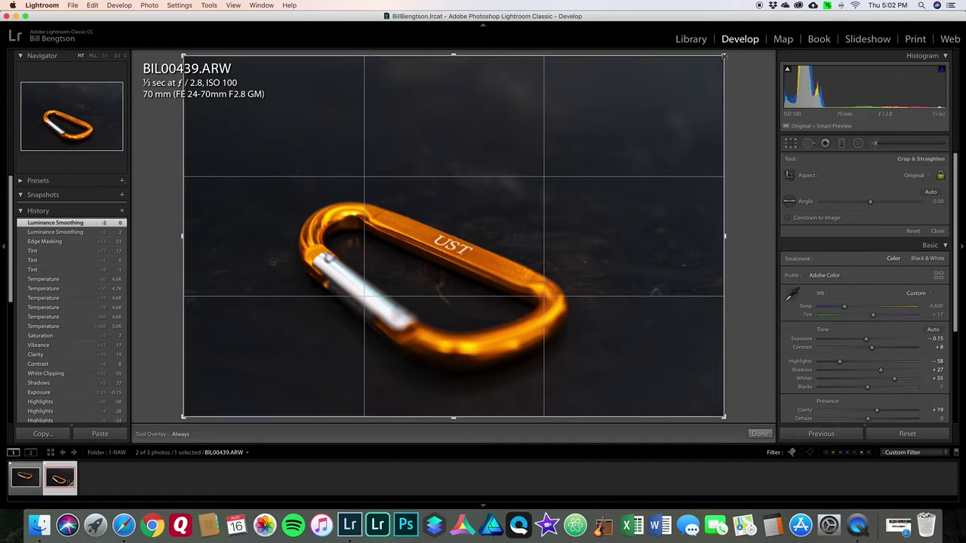
{"action": "left_click_drag", "start_coordinate": [723, 56], "coordinate": [942, 38]}
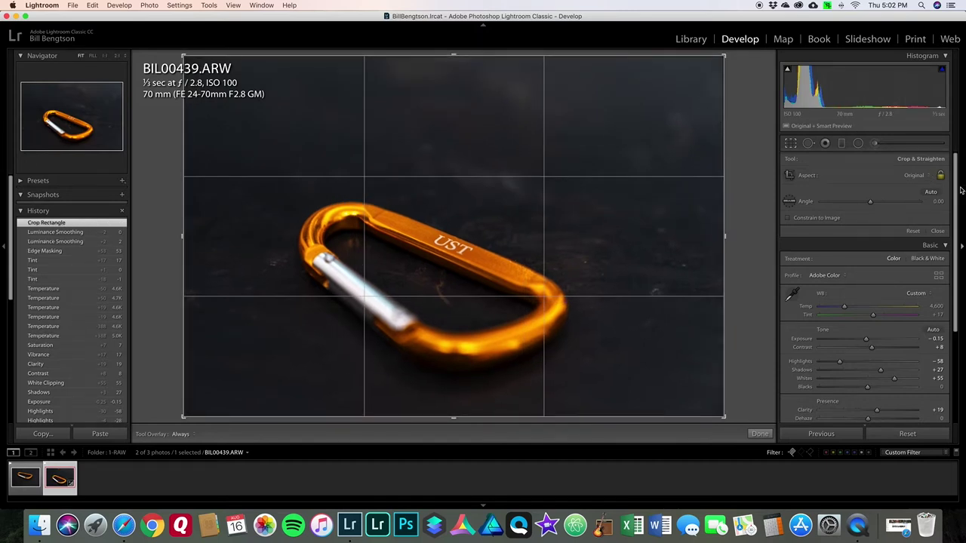
{"action": "left_click", "coordinate": [941, 175]}
{"action": "mouse_move", "coordinate": [724, 56]}
{"action": "left_mouse_down"}
{"action": "mouse_move", "coordinate": [701, 117]}
{"action": "mouse_move", "coordinate": [761, 82]}
{"action": "mouse_move", "coordinate": [740, 50]}
{"action": "left_mouse_up"}
{"action": "left_click", "coordinate": [940, 176]}
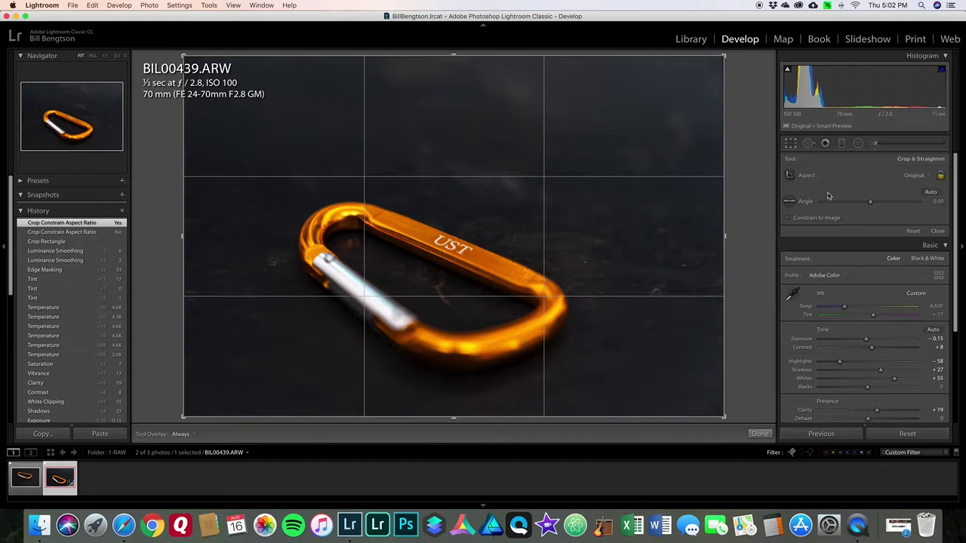
- Crop tighter around the carabiner to about 4744 x 3162 pixels, reposition the photo within the frame, and apply the crop
{"action": "left_click_drag", "start_coordinate": [723, 56], "coordinate": [679, 81]}
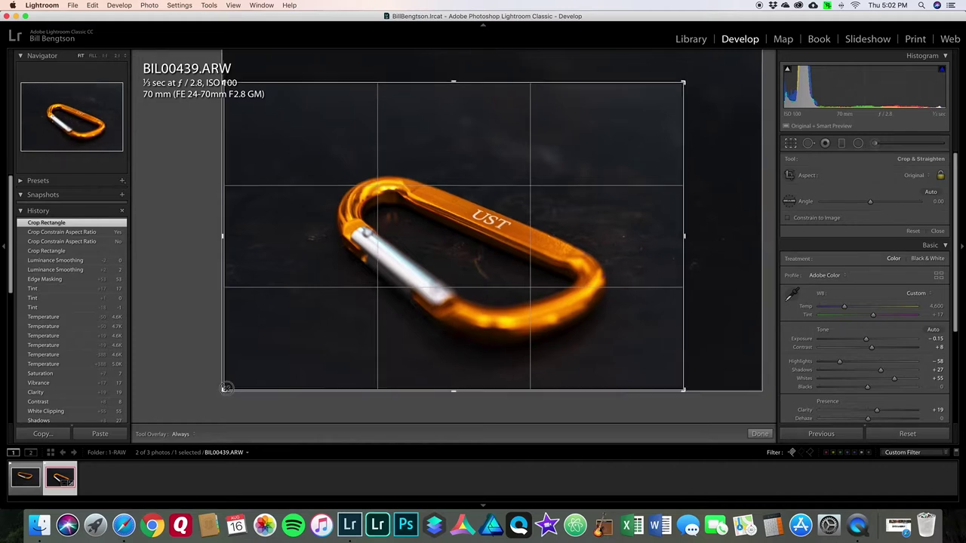
{"action": "left_click_drag", "start_coordinate": [222, 390], "coordinate": [237, 382]}
{"action": "left_click_drag", "start_coordinate": [440, 238], "coordinate": [444, 203]}
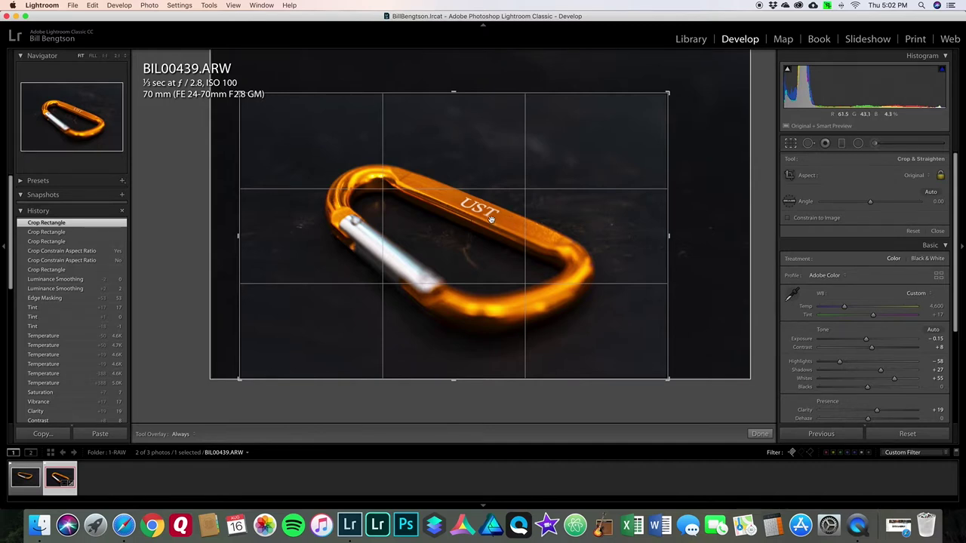
{"action": "key", "text": "Return"}
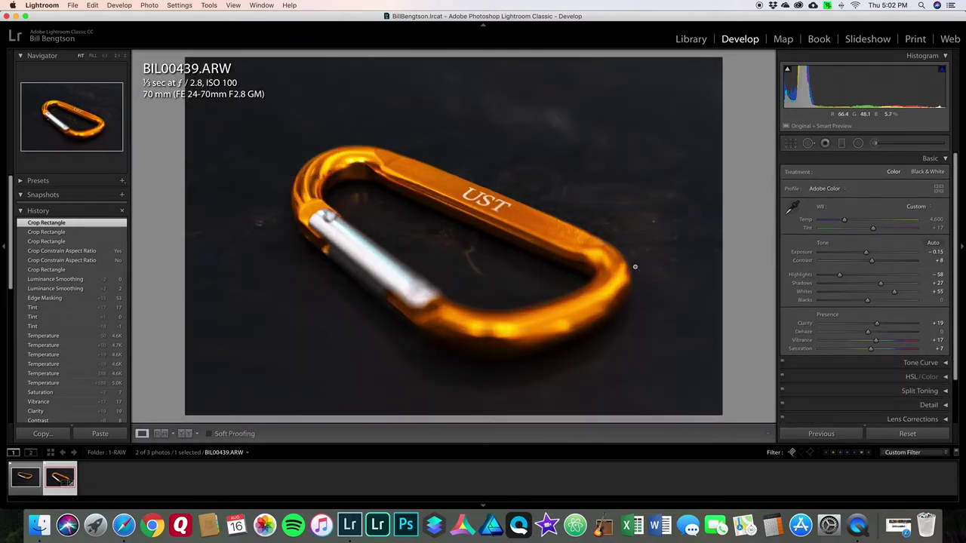
- Set the post-crop vignetting Amount to -15 with the Highlight Priority style, and collapse the Effects settings
{"action": "scroll", "coordinate": [931, 388], "scroll_direction": "down", "scroll_amount": 3}
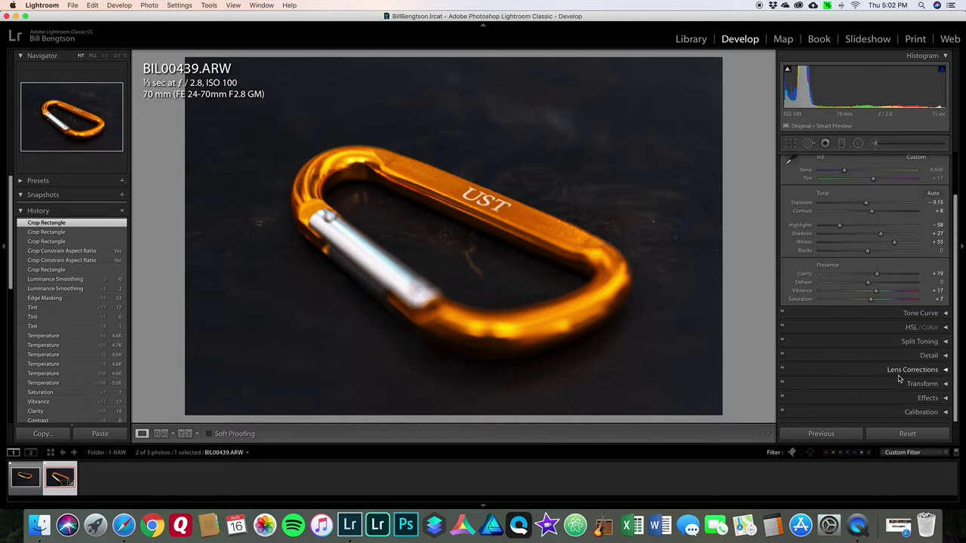
{"action": "left_click", "coordinate": [946, 399]}
{"action": "scroll", "coordinate": [896, 358], "scroll_direction": "down", "scroll_amount": 5}
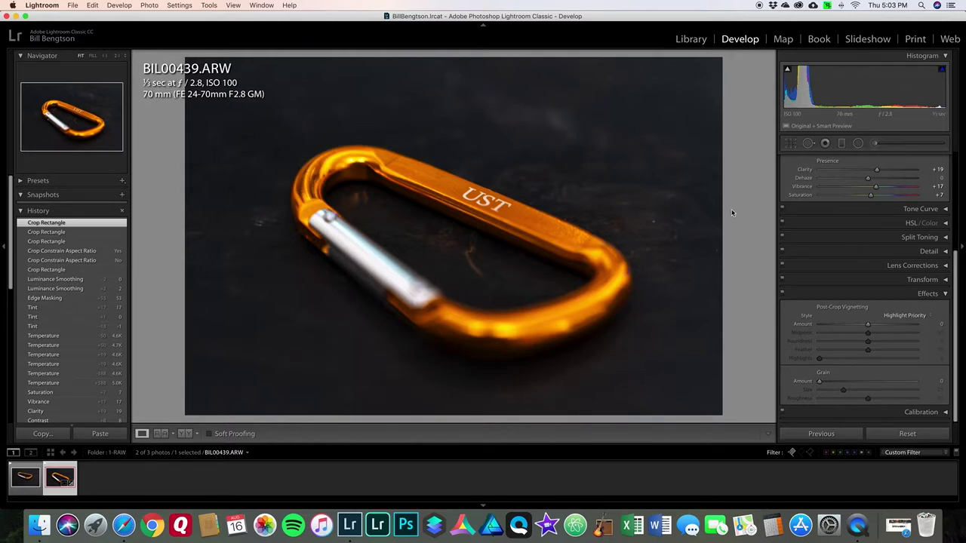
{"action": "mouse_move", "coordinate": [868, 326]}
{"action": "left_mouse_down"}
{"action": "mouse_move", "coordinate": [822, 327]}
{"action": "mouse_move", "coordinate": [880, 326]}
{"action": "mouse_move", "coordinate": [857, 326]}
{"action": "left_mouse_up"}
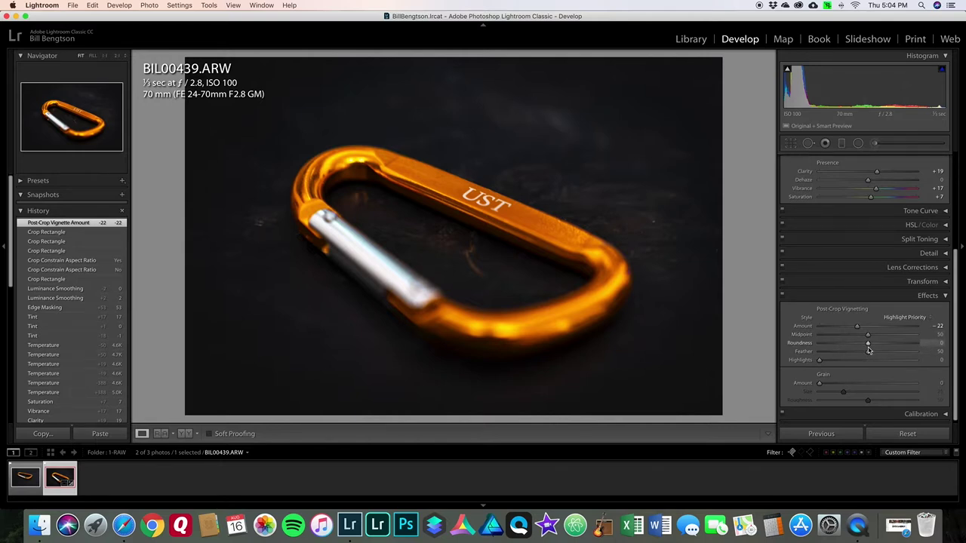
{"action": "left_click_drag", "start_coordinate": [858, 326], "coordinate": [862, 329]}
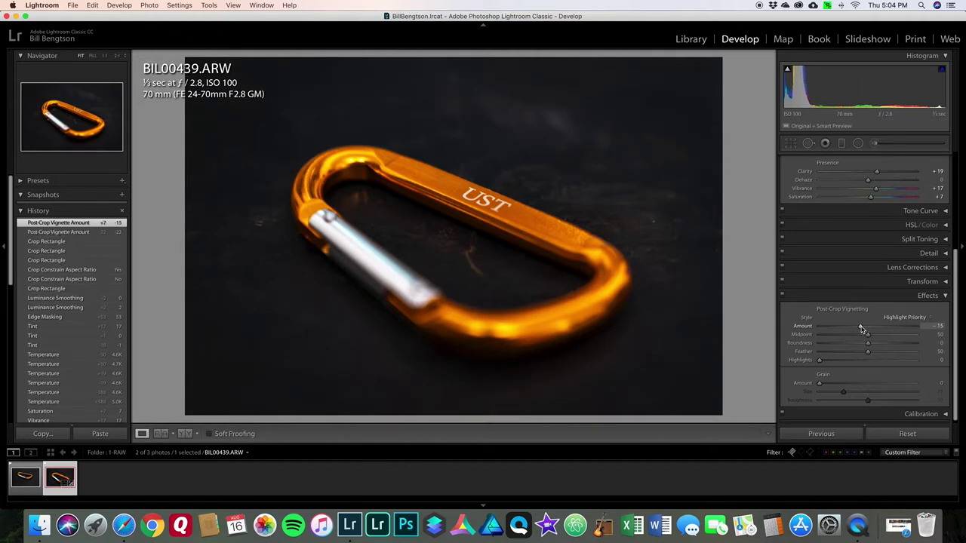
{"action": "scroll", "coordinate": [862, 330], "scroll_direction": "up", "scroll_amount": 1}
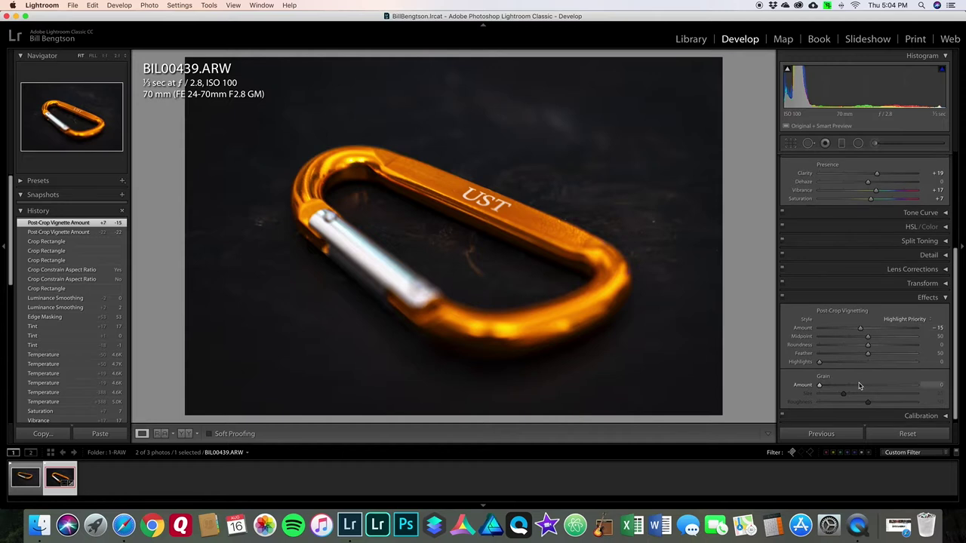
{"action": "left_click", "coordinate": [929, 298]}
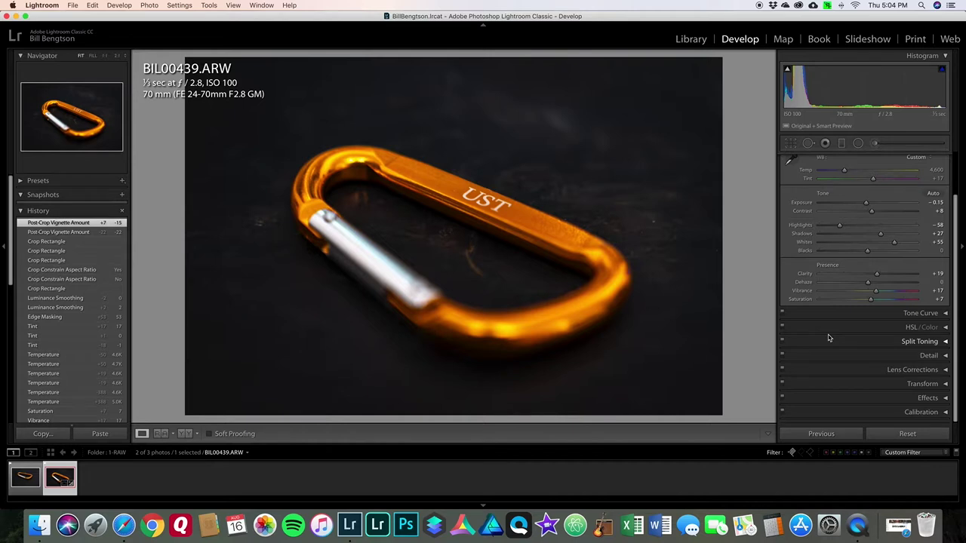
{"action": "scroll", "coordinate": [859, 323], "scroll_direction": "up", "scroll_amount": 4}
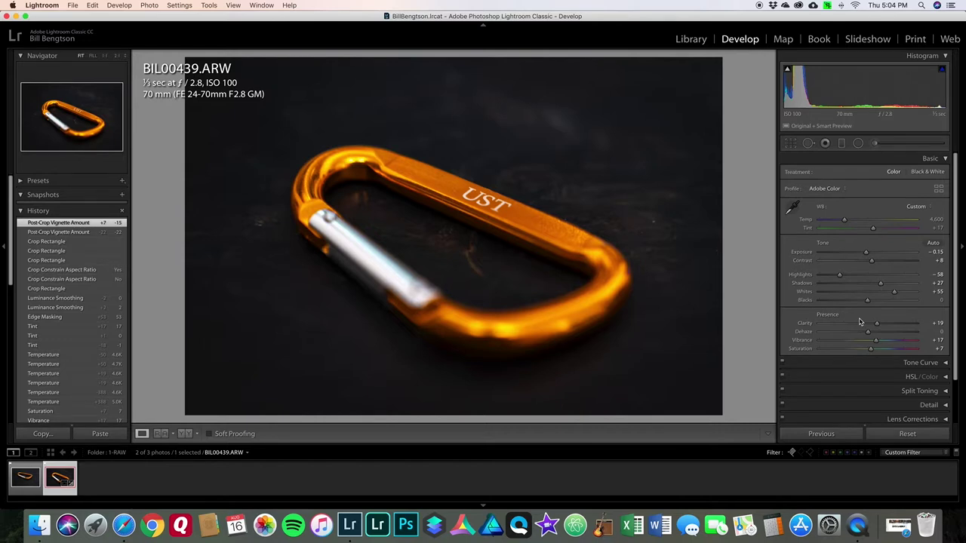
{"action": "scroll", "coordinate": [888, 320], "scroll_direction": "down", "scroll_amount": 4}
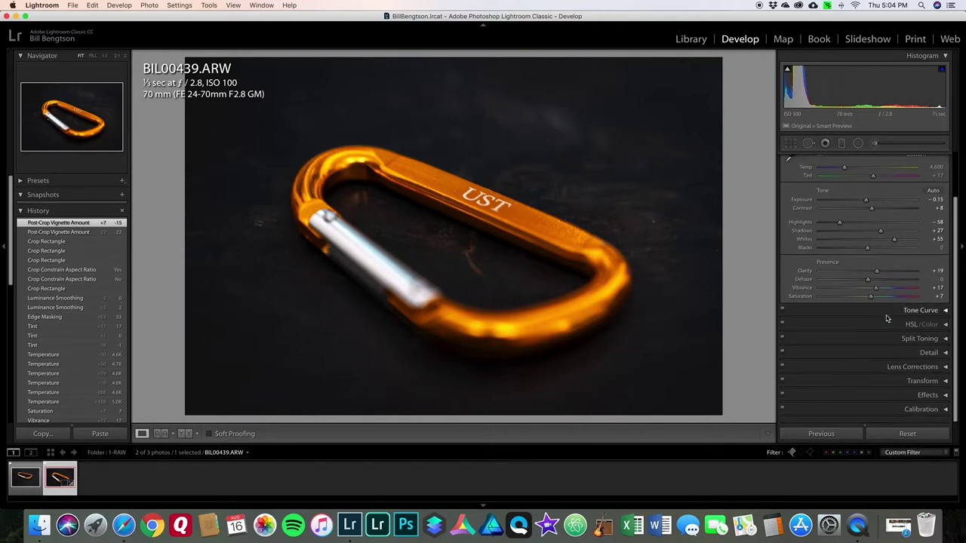
{"action": "scroll", "coordinate": [888, 317], "scroll_direction": "up", "scroll_amount": 4}
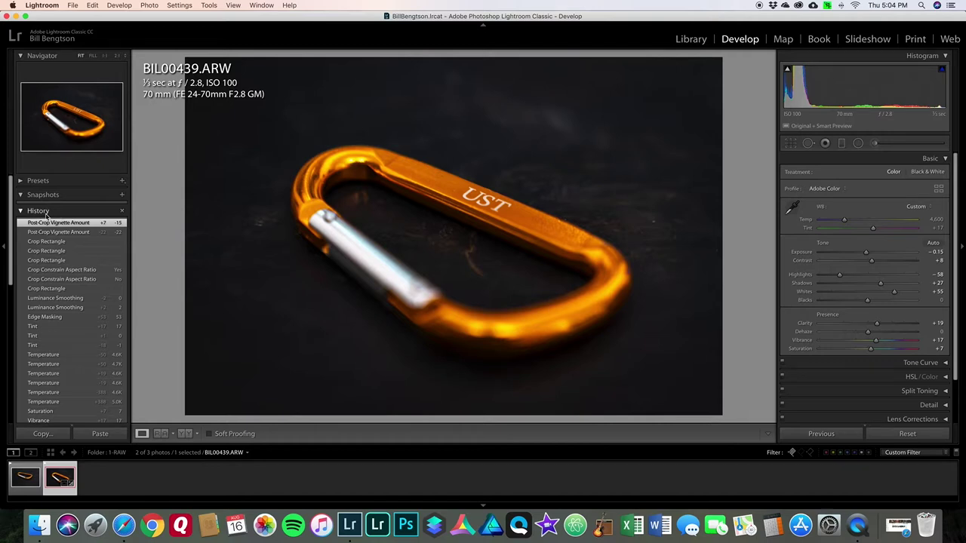
- Look through the edit history and preview the photo at its Temperature, first Crop Rectangle and White Clipping states
{"action": "scroll", "coordinate": [49, 315], "scroll_direction": "down", "scroll_amount": 8}
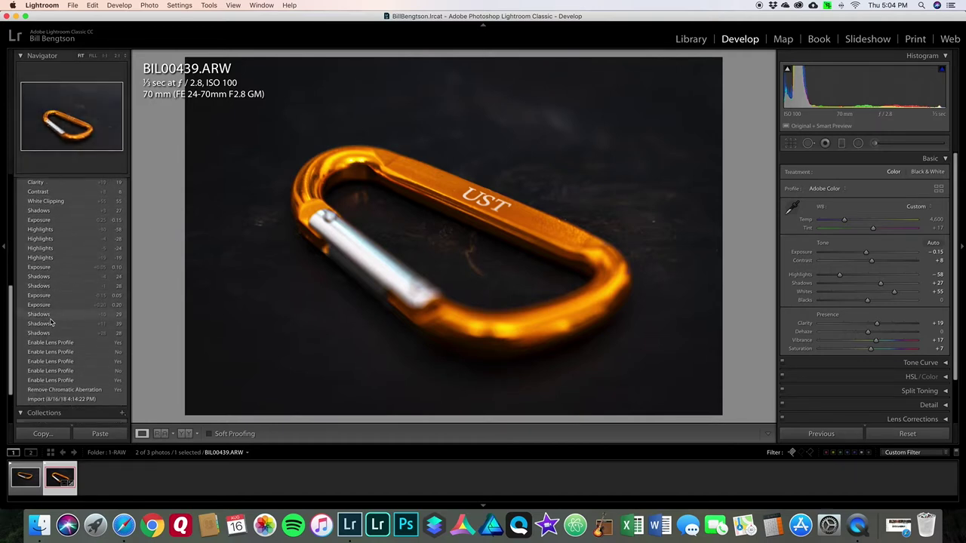
{"action": "scroll", "coordinate": [50, 320], "scroll_direction": "up", "scroll_amount": 5}
{"action": "scroll", "coordinate": [50, 328], "scroll_direction": "up", "scroll_amount": 3}
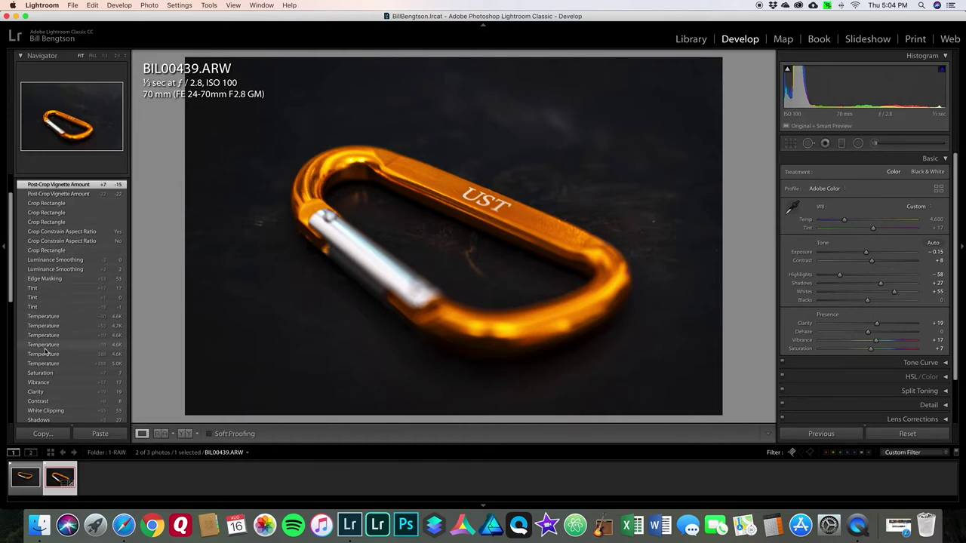
{"action": "scroll", "coordinate": [47, 347], "scroll_direction": "down", "scroll_amount": 2}
{"action": "left_click", "coordinate": [44, 311]}
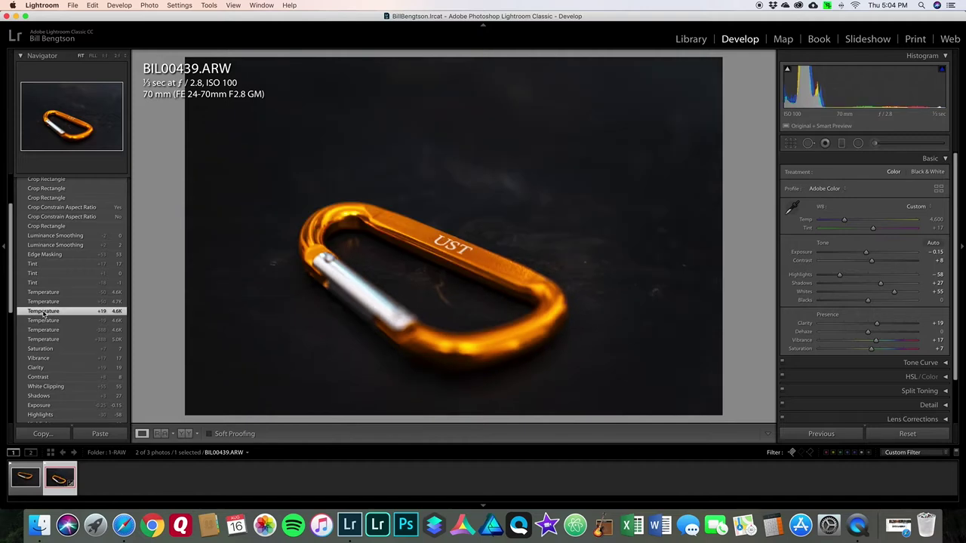
{"action": "left_click", "coordinate": [51, 228]}
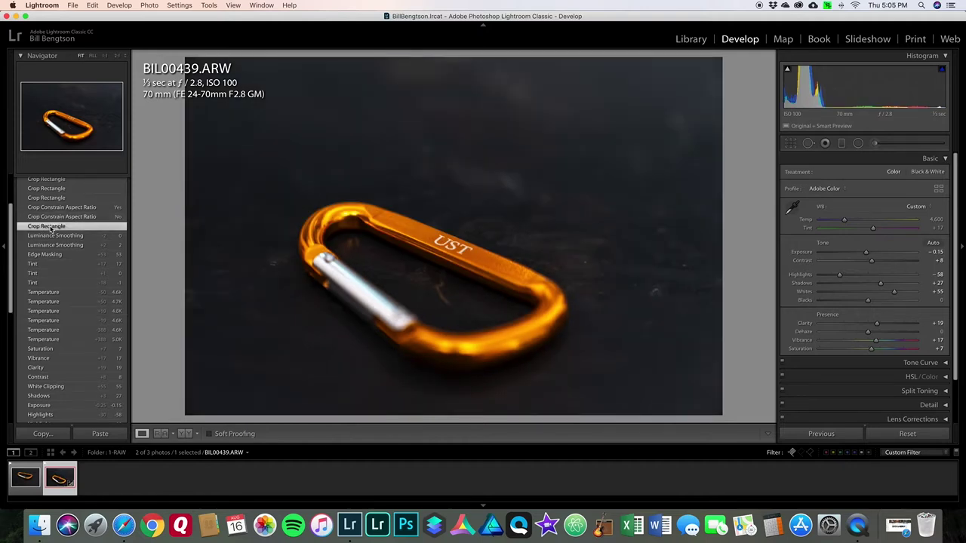
{"action": "left_click", "coordinate": [42, 388]}
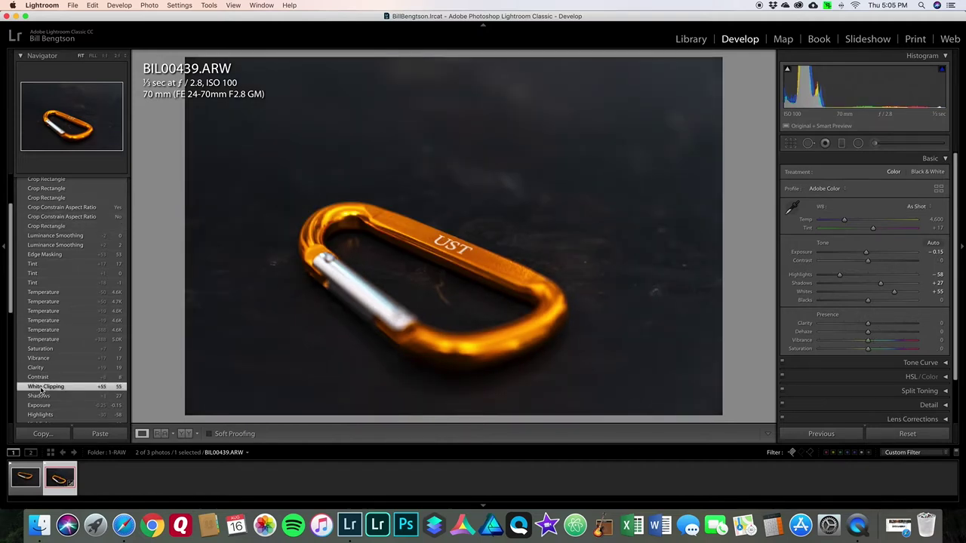
- Preview the photo at earlier Exposure and Shadows history states and at its original import state
{"action": "scroll", "coordinate": [46, 378], "scroll_direction": "down", "scroll_amount": 5}
{"action": "left_click", "coordinate": [41, 366]}
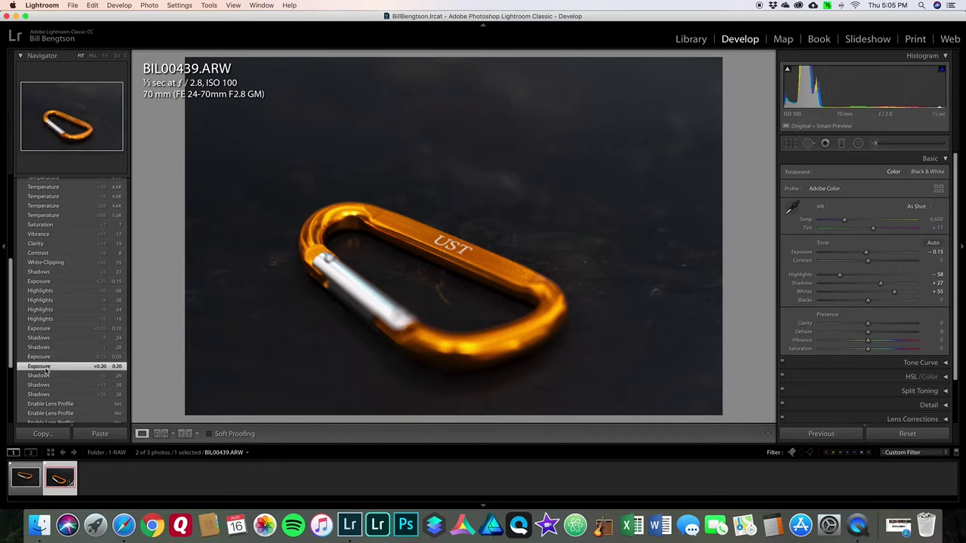
{"action": "left_click", "coordinate": [41, 395]}
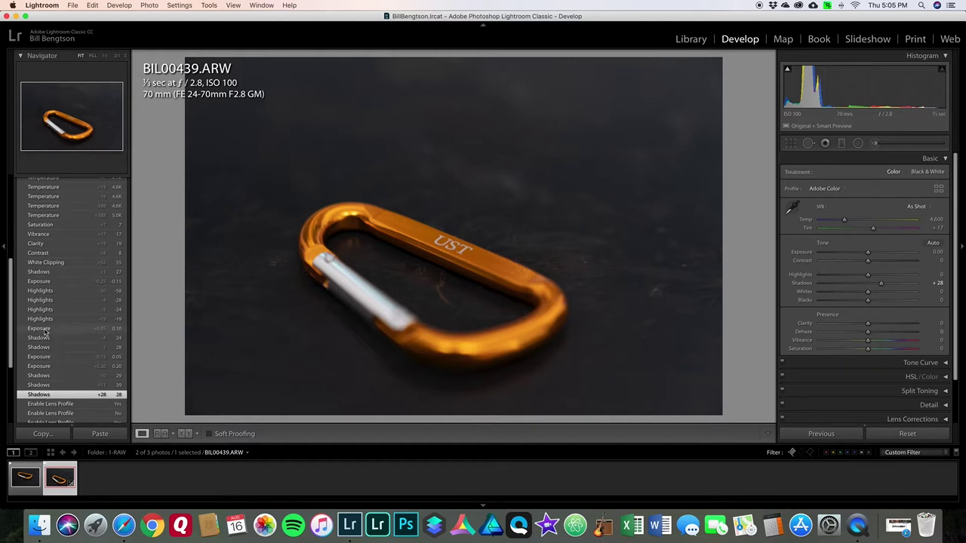
{"action": "scroll", "coordinate": [47, 332], "scroll_direction": "down", "scroll_amount": 2}
{"action": "left_click", "coordinate": [45, 288]}
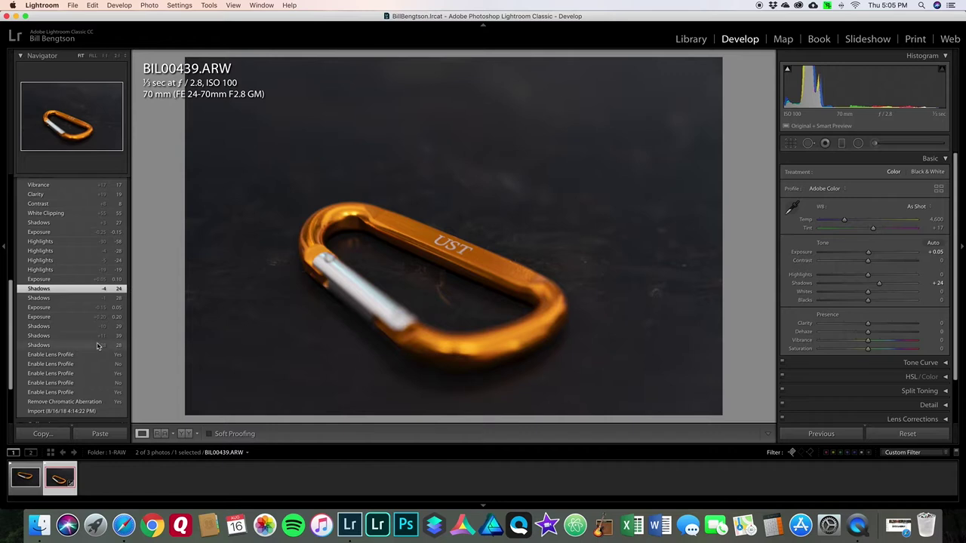
{"action": "scroll", "coordinate": [74, 321], "scroll_direction": "down", "scroll_amount": 3}
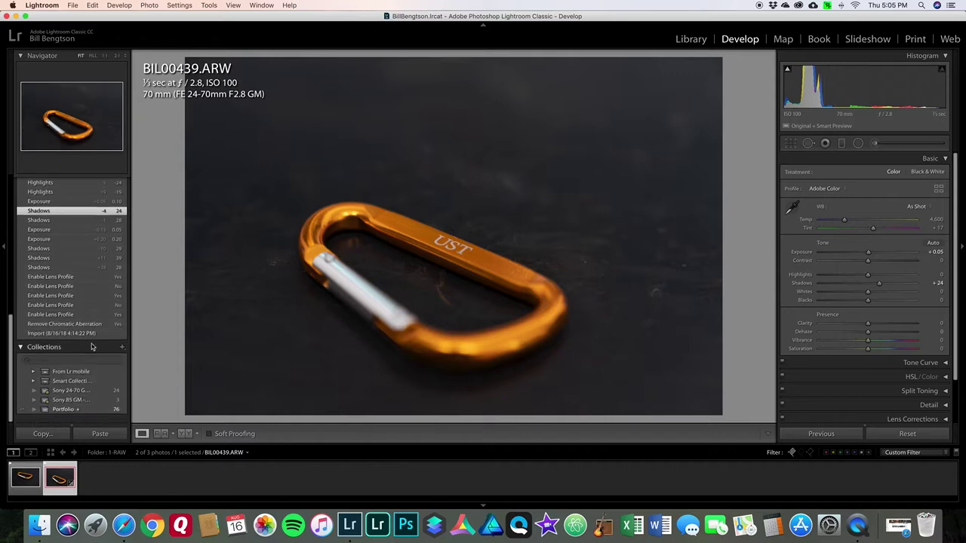
{"action": "left_click", "coordinate": [53, 340]}
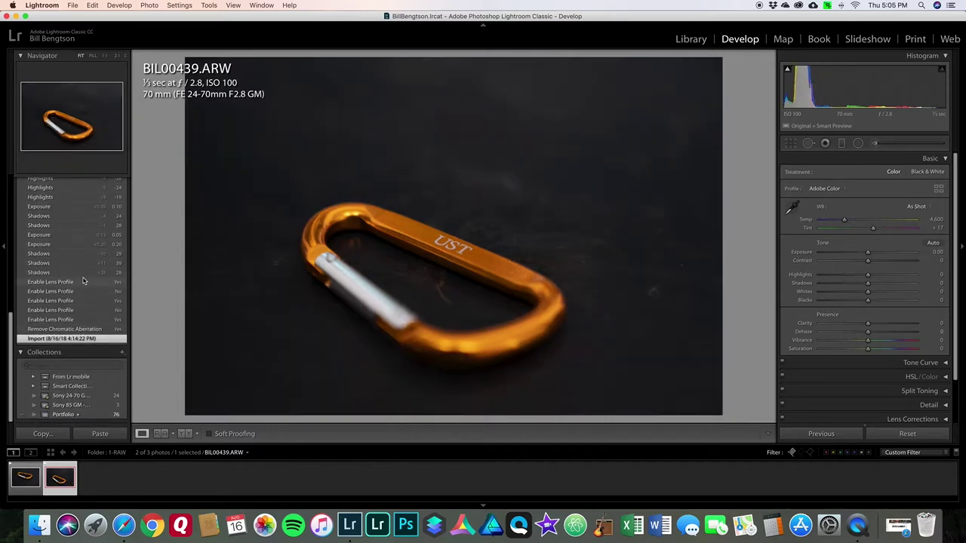
- Restore the most recent history state, the post-crop vignette amount of -15, and return to the Library module
{"action": "scroll", "coordinate": [86, 317], "scroll_direction": "up", "scroll_amount": 10}
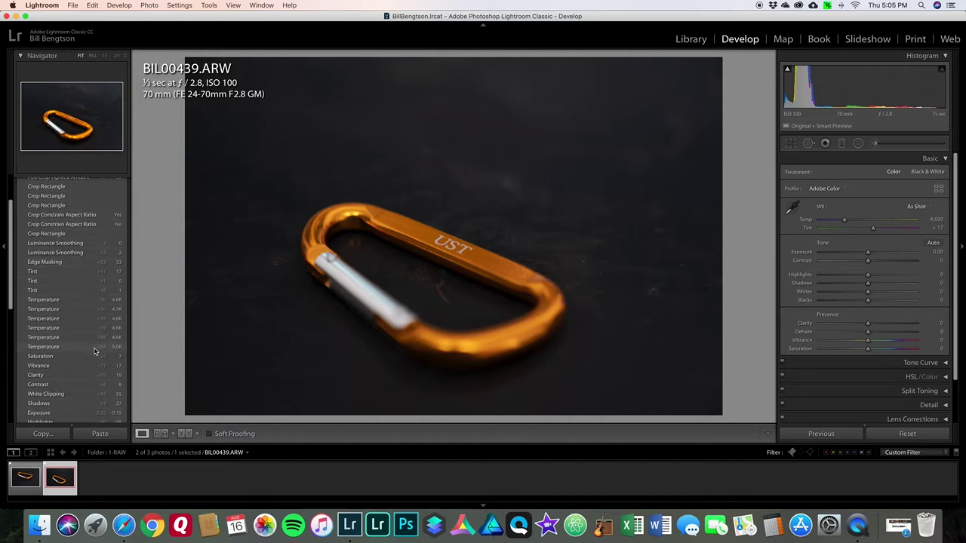
{"action": "scroll", "coordinate": [95, 351], "scroll_direction": "down", "scroll_amount": 10}
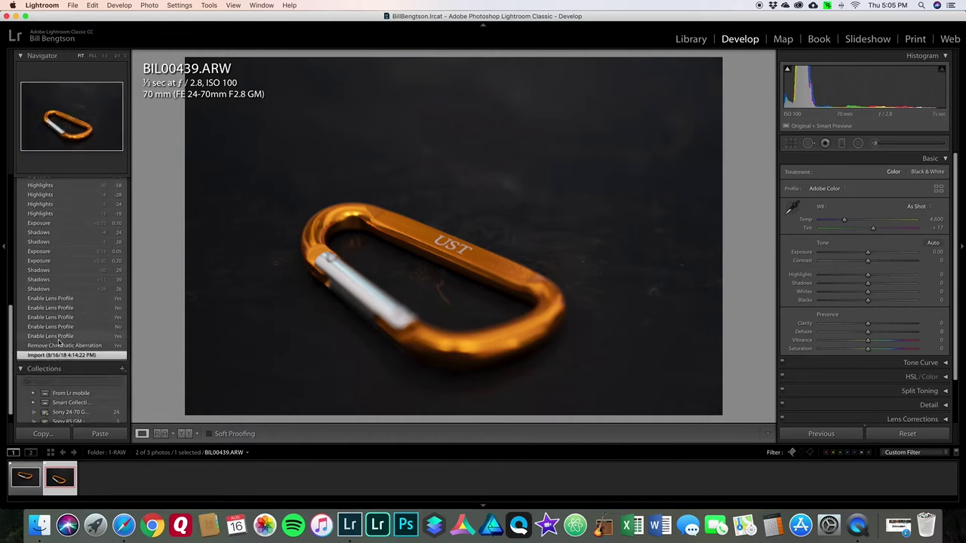
{"action": "scroll", "coordinate": [59, 302], "scroll_direction": "up", "scroll_amount": 10}
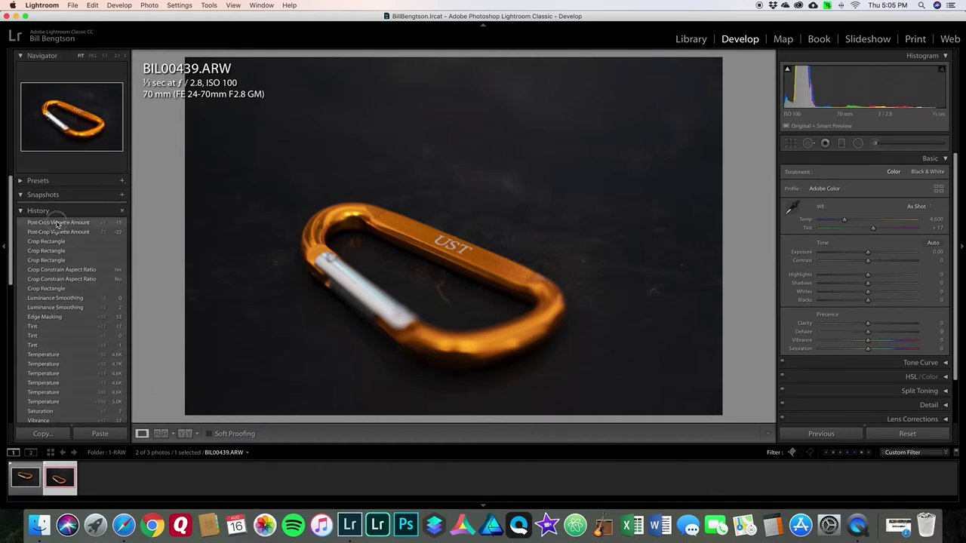
{"action": "left_click", "coordinate": [58, 223]}
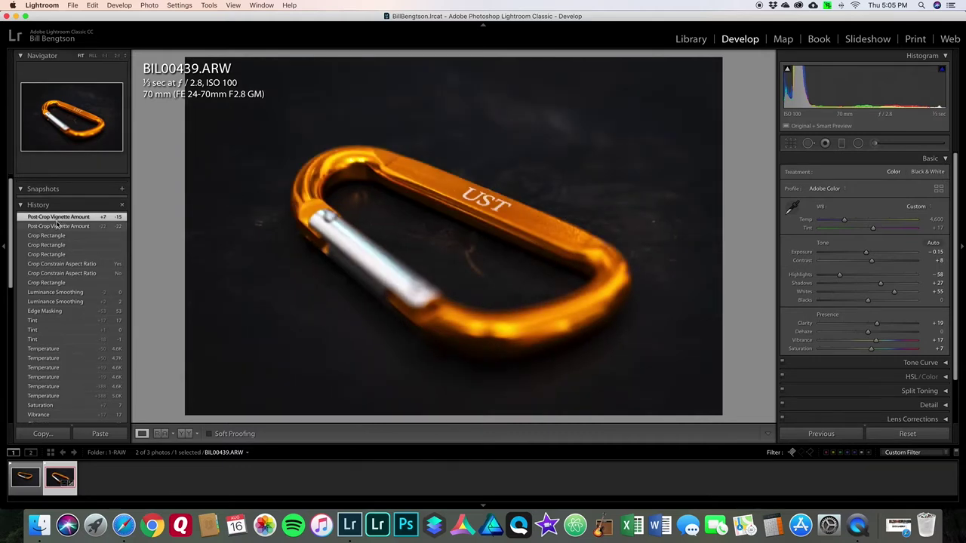
{"action": "scroll", "coordinate": [58, 225], "scroll_direction": "up", "scroll_amount": 1}
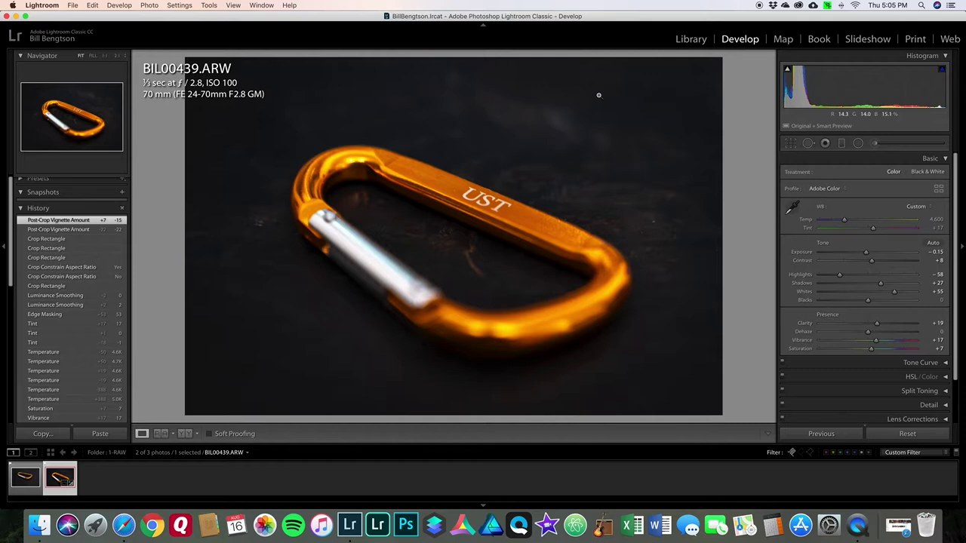
{"action": "left_click", "coordinate": [703, 42]}
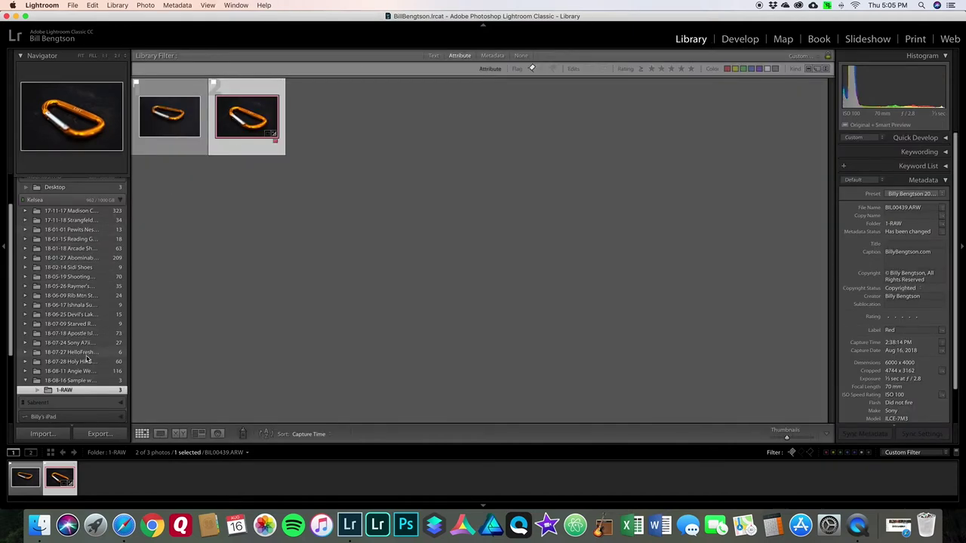
- Show the 1-RAW photos of the 18-06-25 Devil's Lake folder and open the vertical lake photo BIL00072.ARW in Develop
{"action": "left_click", "coordinate": [25, 314]}
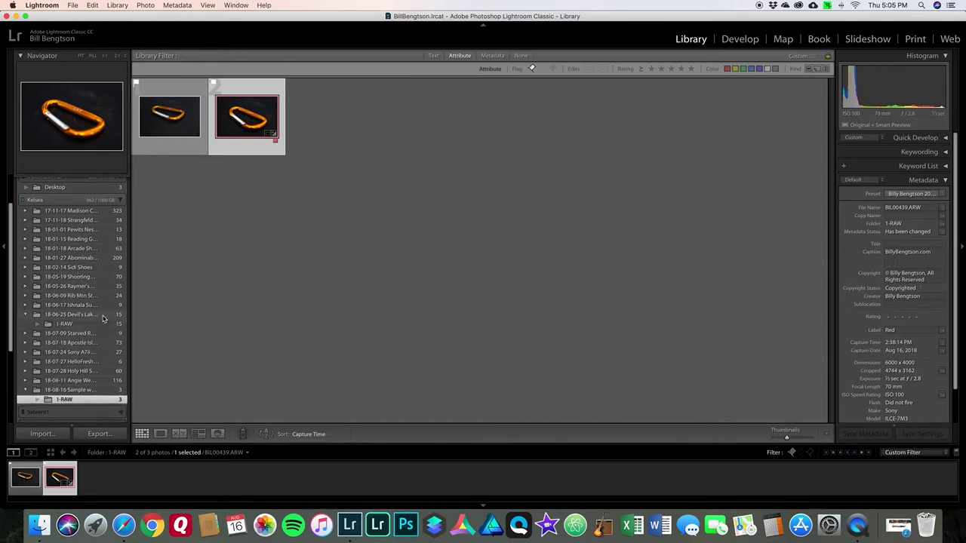
{"action": "left_click", "coordinate": [50, 324]}
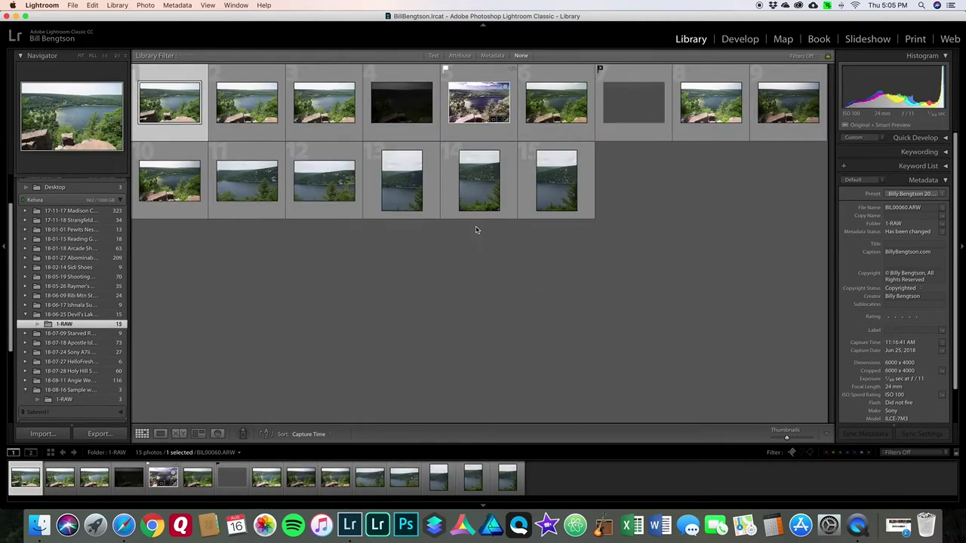
{"action": "double_click", "coordinate": [402, 188]}
{"action": "left_click", "coordinate": [739, 38]}
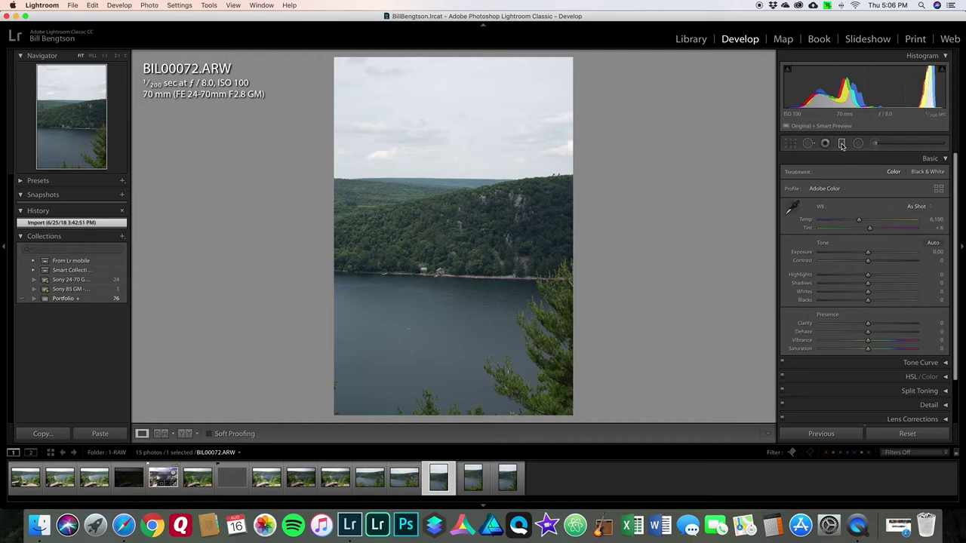
- Add a graduated filter from the photo's top edge down to just below the far shoreline, and reset its Exposure to 0.00
{"action": "left_click", "coordinate": [843, 144]}
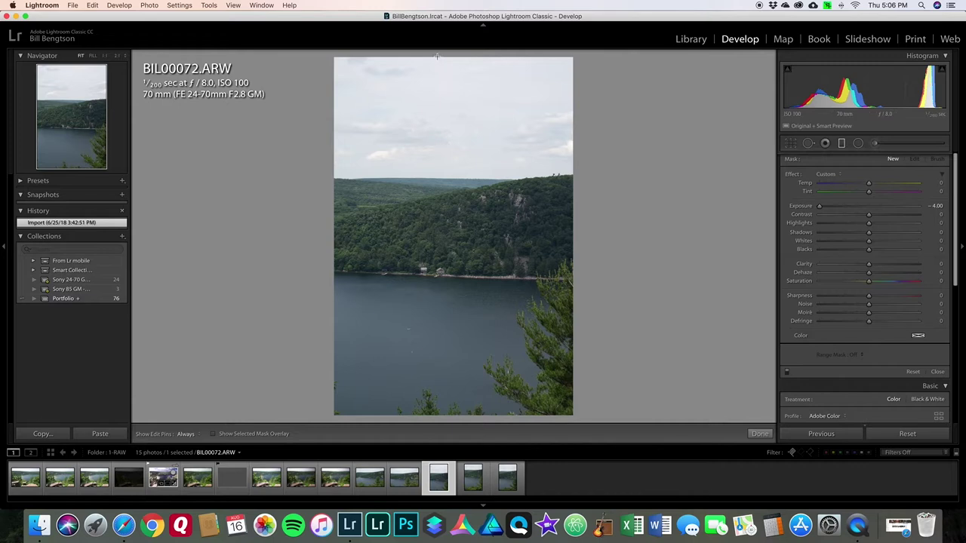
{"action": "left_click_drag", "start_coordinate": [436, 56], "coordinate": [433, 290]}
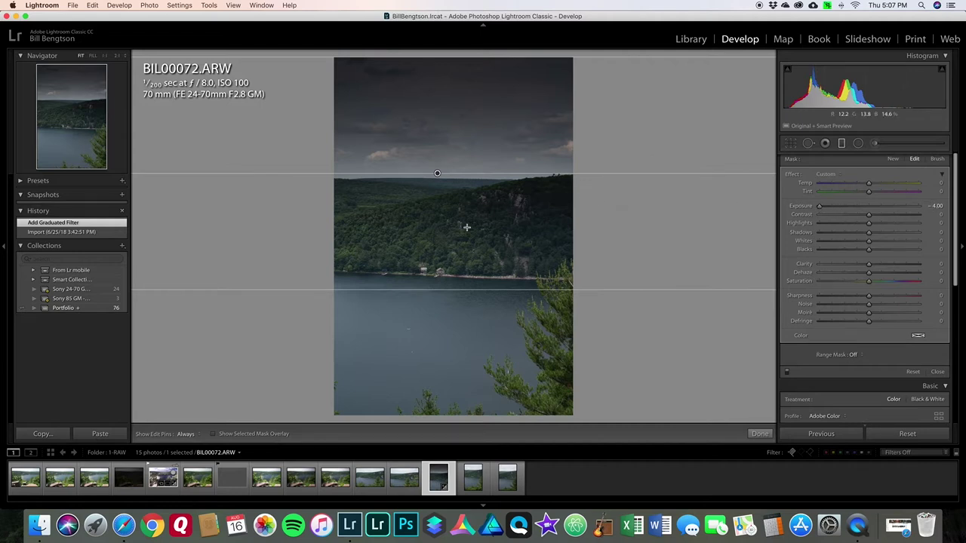
{"action": "double_click", "coordinate": [803, 206]}
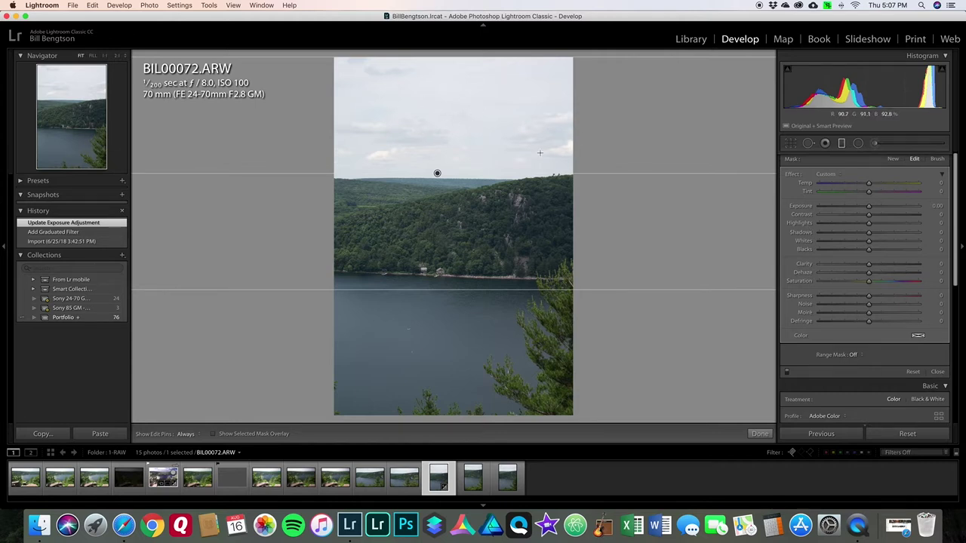
- Try out Shadows and Exposure changes on the graduated filter, and return both to 0
{"action": "left_click", "coordinate": [869, 234]}
{"action": "left_click_drag", "start_coordinate": [868, 234], "coordinate": [902, 234]}
{"action": "mouse_move", "coordinate": [851, 234]}
{"action": "left_mouse_down"}
{"action": "mouse_move", "coordinate": [817, 234]}
{"action": "mouse_move", "coordinate": [870, 235]}
{"action": "left_mouse_up"}
{"action": "left_click", "coordinate": [870, 235]}
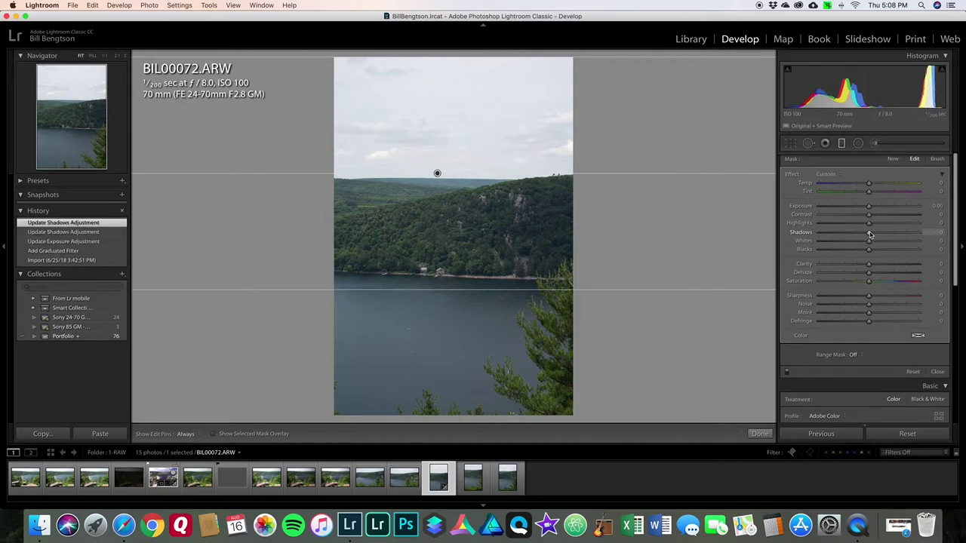
{"action": "left_click_drag", "start_coordinate": [869, 206], "coordinate": [859, 206]}
{"action": "double_click", "coordinate": [862, 208]}
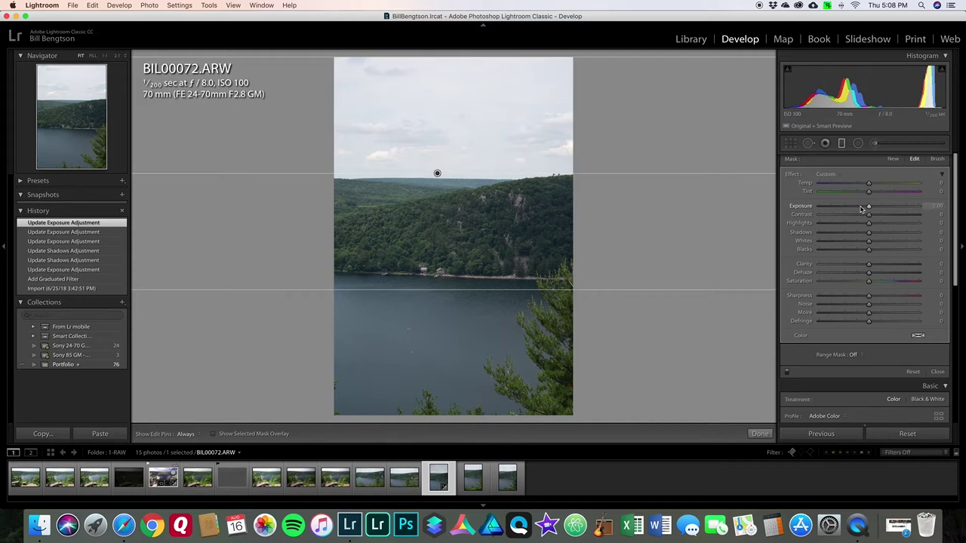
- Set the graduated filter's Dehaze to 48, Saturation to 61 and Highlights to -78
{"action": "left_click_drag", "start_coordinate": [868, 277], "coordinate": [897, 276]}
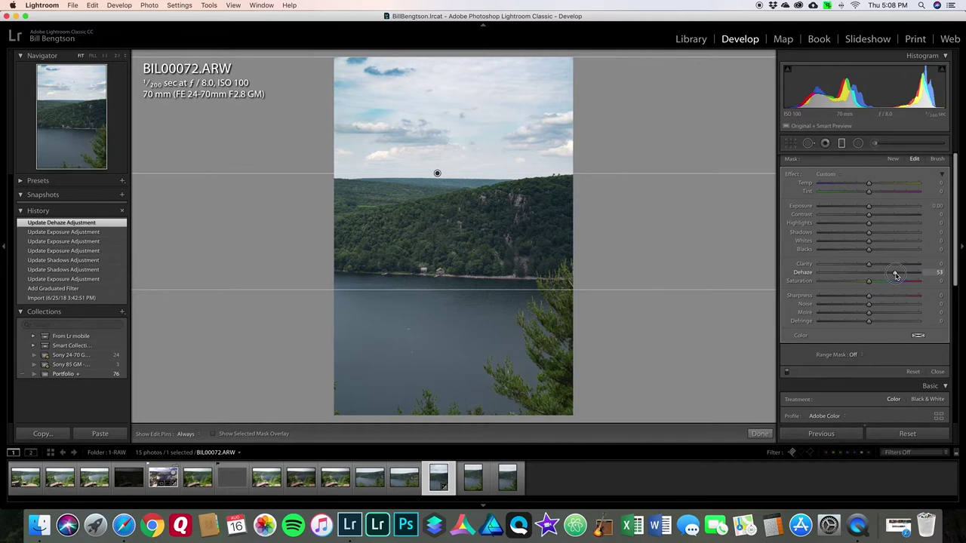
{"action": "mouse_move", "coordinate": [898, 276]}
{"action": "left_mouse_down"}
{"action": "mouse_move", "coordinate": [915, 275]}
{"action": "mouse_move", "coordinate": [893, 276]}
{"action": "left_mouse_up"}
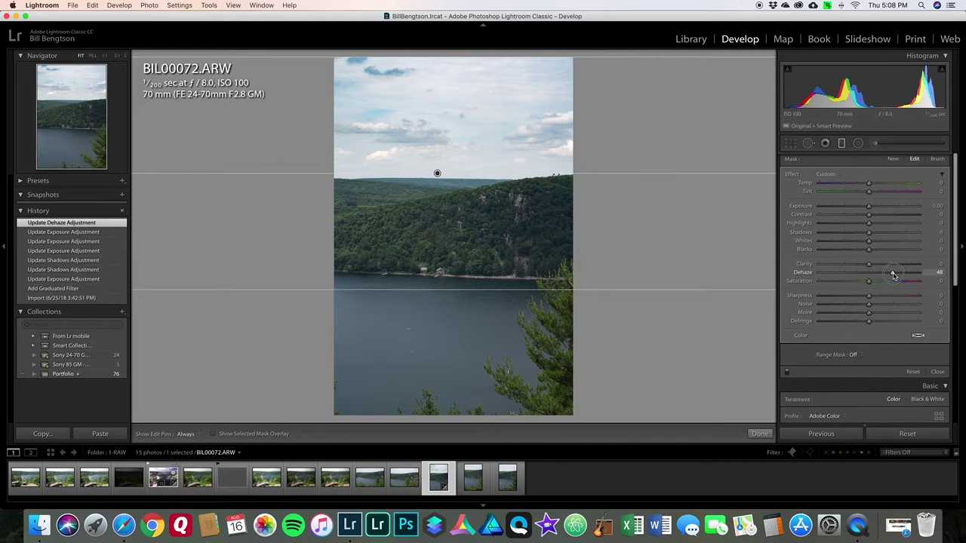
{"action": "left_click_drag", "start_coordinate": [894, 276], "coordinate": [894, 276]}
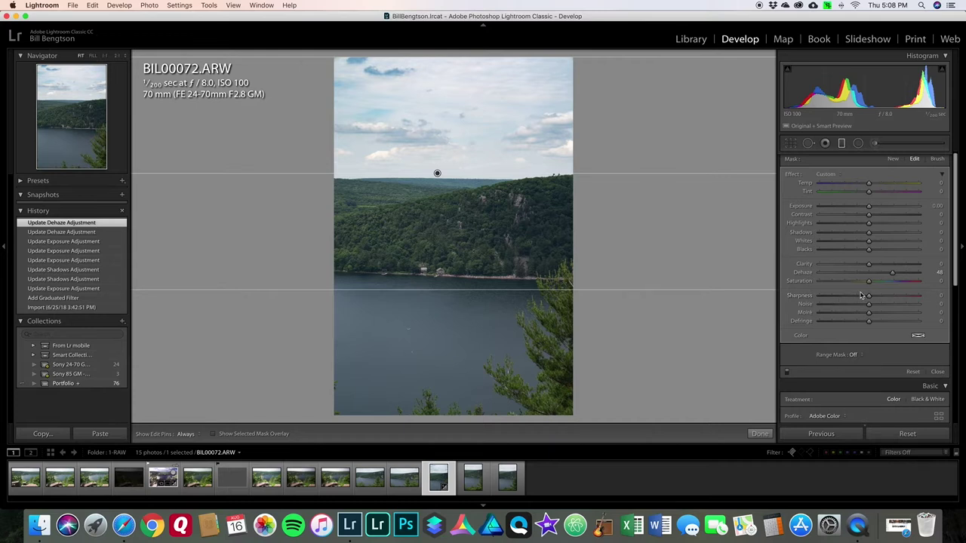
{"action": "left_click_drag", "start_coordinate": [870, 283], "coordinate": [900, 282]}
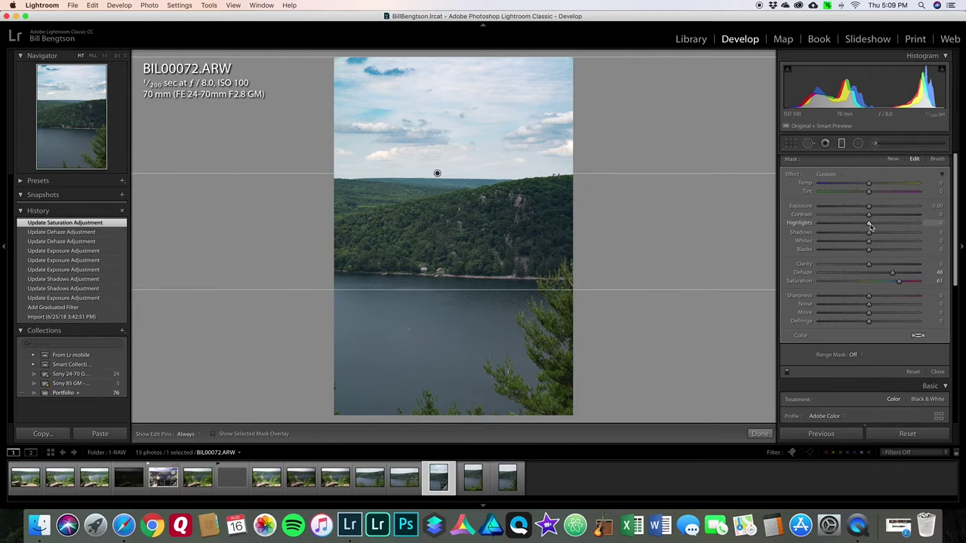
{"action": "left_click_drag", "start_coordinate": [869, 226], "coordinate": [830, 224]}
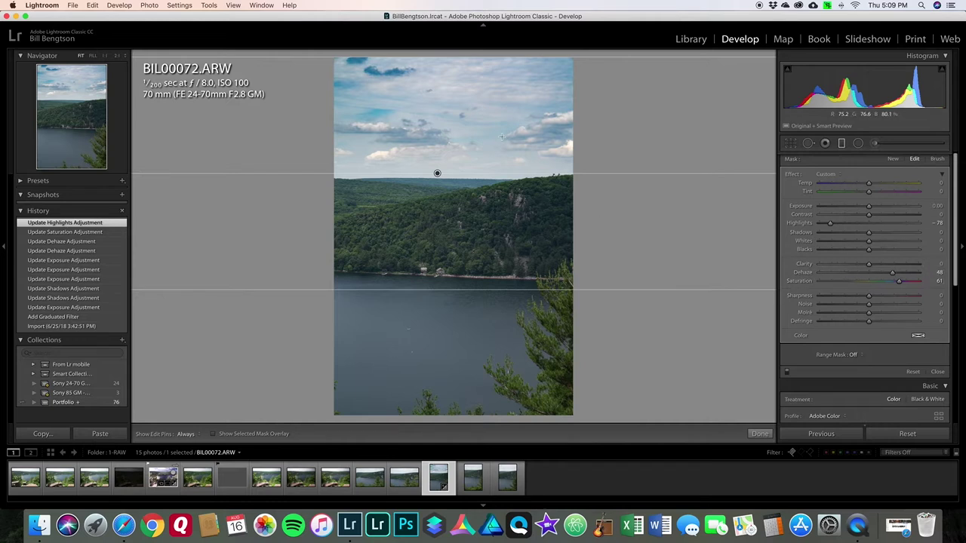
- Reposition the graduated filter around the horizon, adjust the extent of its gradient and tilt it slightly
{"action": "left_click", "coordinate": [437, 174]}
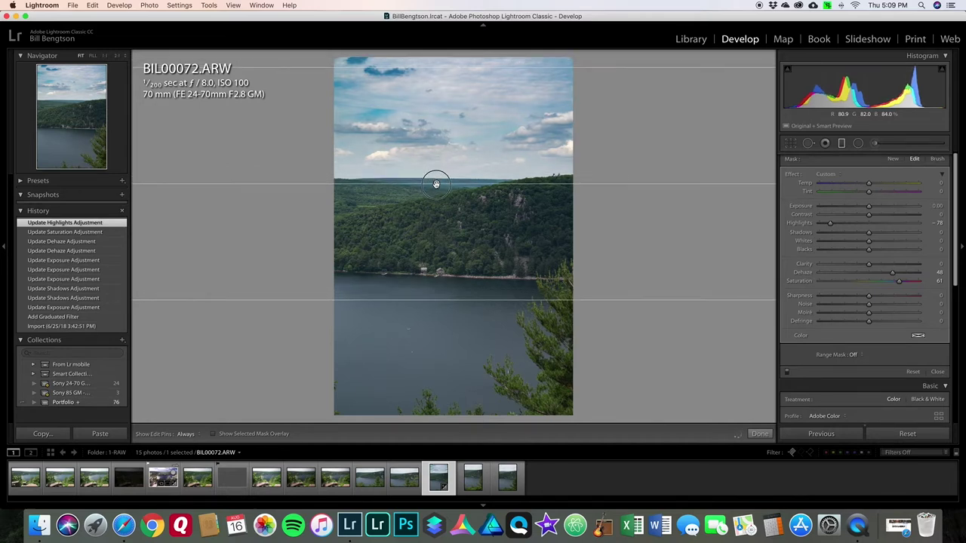
{"action": "left_click_drag", "start_coordinate": [437, 175], "coordinate": [438, 173]}
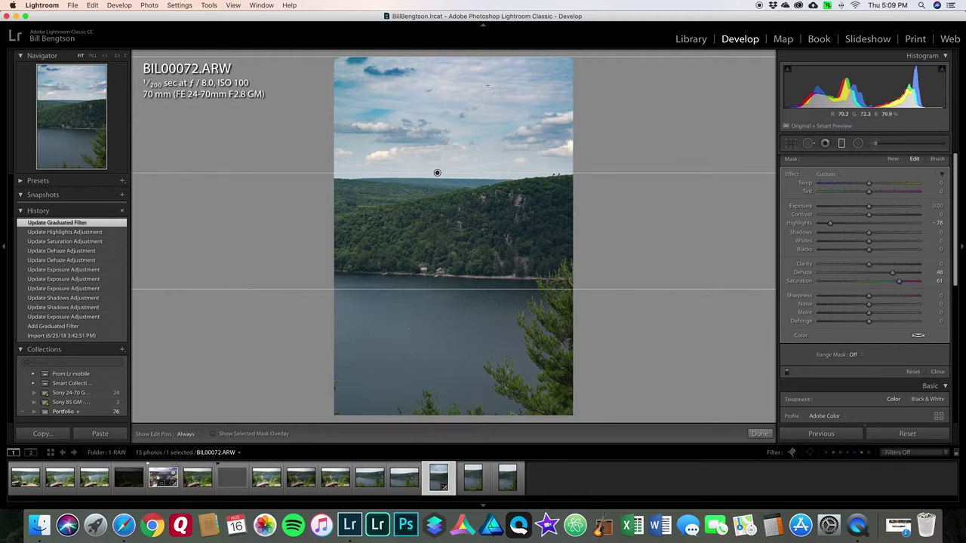
{"action": "left_click_drag", "start_coordinate": [439, 174], "coordinate": [436, 194]}
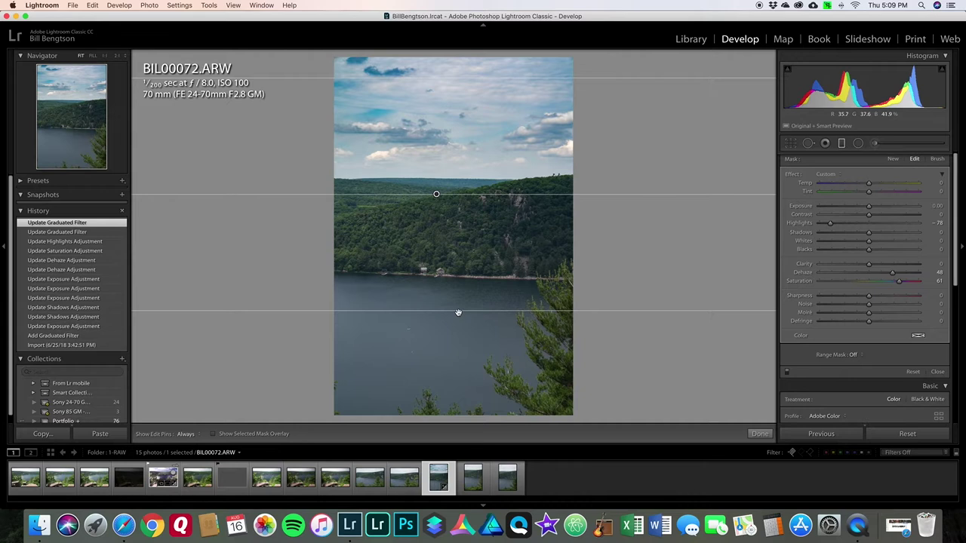
{"action": "left_click_drag", "start_coordinate": [458, 312], "coordinate": [458, 199]}
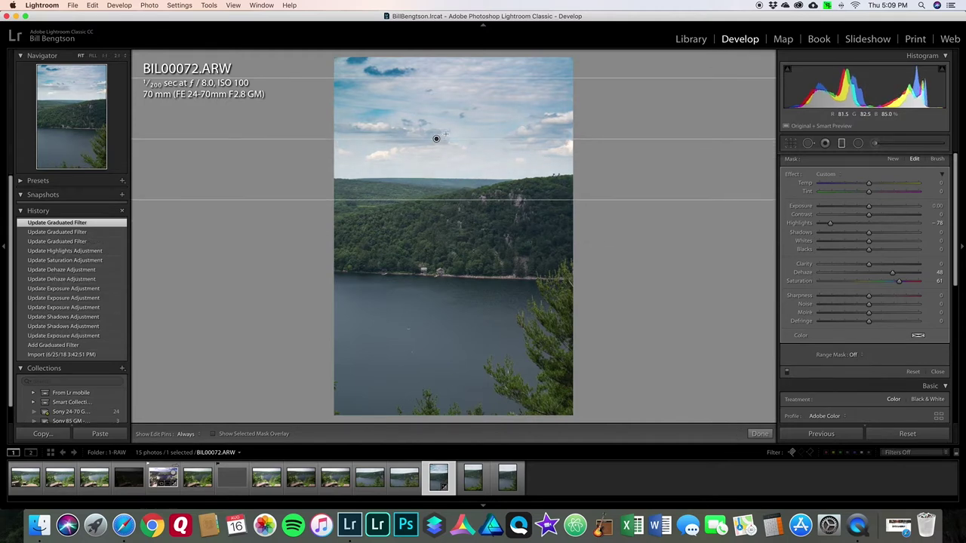
{"action": "left_click_drag", "start_coordinate": [436, 140], "coordinate": [440, 205]}
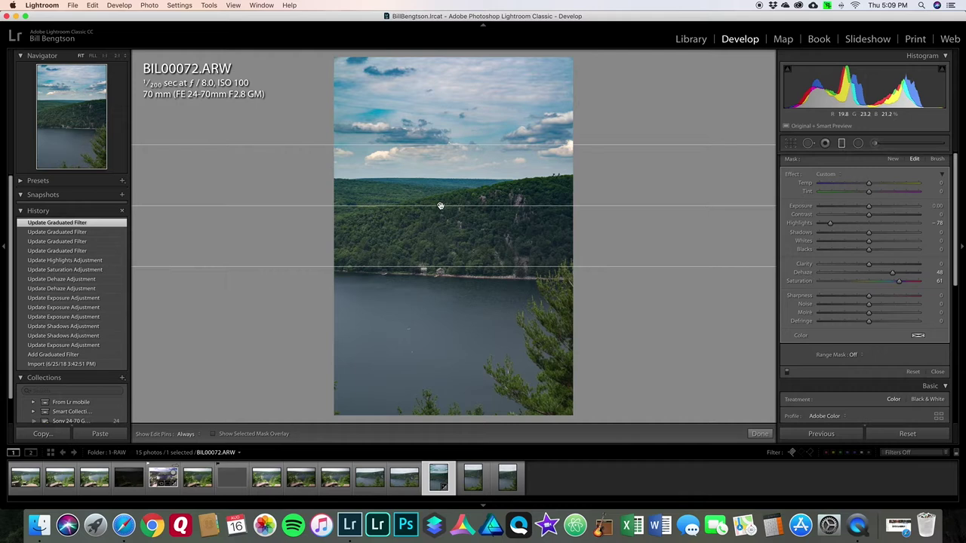
{"action": "left_click_drag", "start_coordinate": [437, 144], "coordinate": [446, 76]}
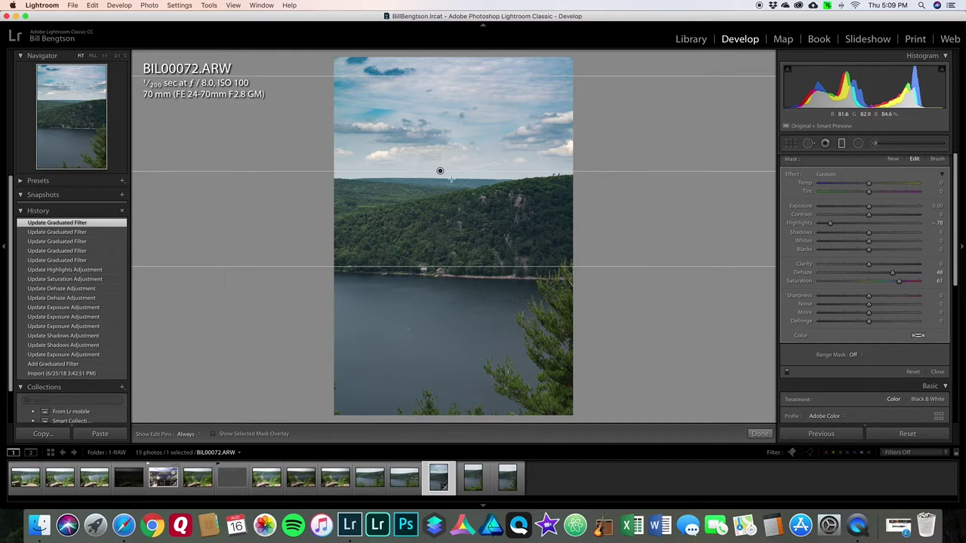
{"action": "left_click_drag", "start_coordinate": [447, 171], "coordinate": [467, 172]}
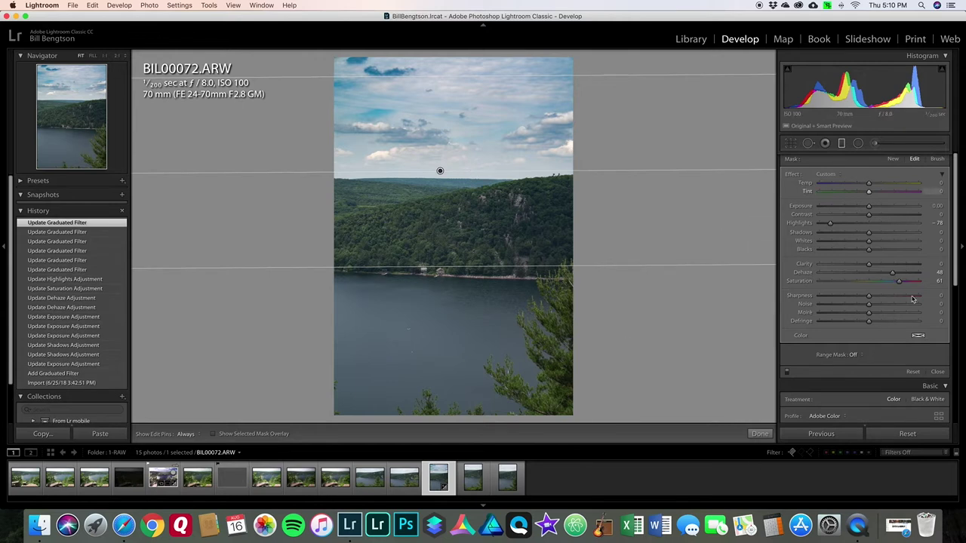
- Close and reopen the graduated filter settings, set the existing sky filter's Whites to -59, and close them again
{"action": "left_click", "coordinate": [938, 372]}
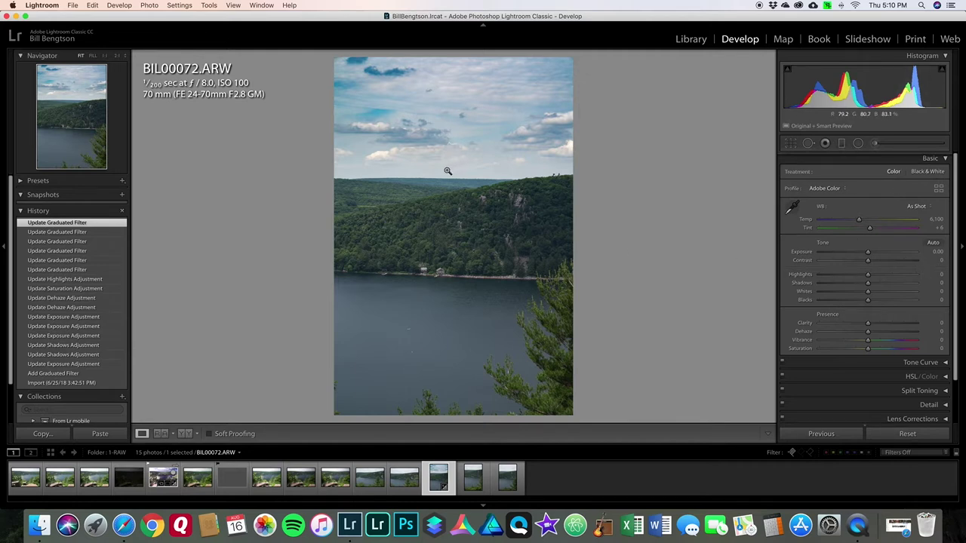
{"action": "left_click", "coordinate": [842, 144]}
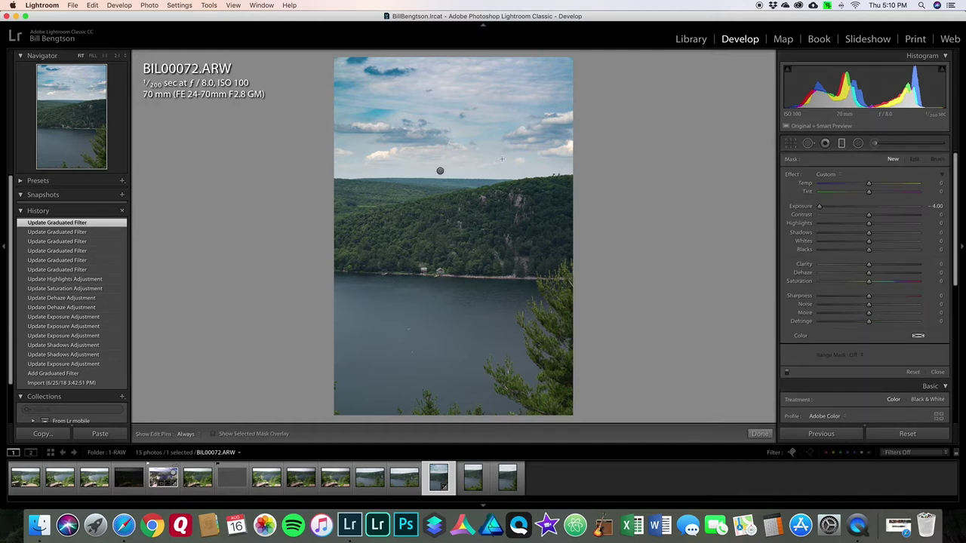
{"action": "mouse_move", "coordinate": [440, 171]}
{"action": "left_click", "coordinate": [440, 172]}
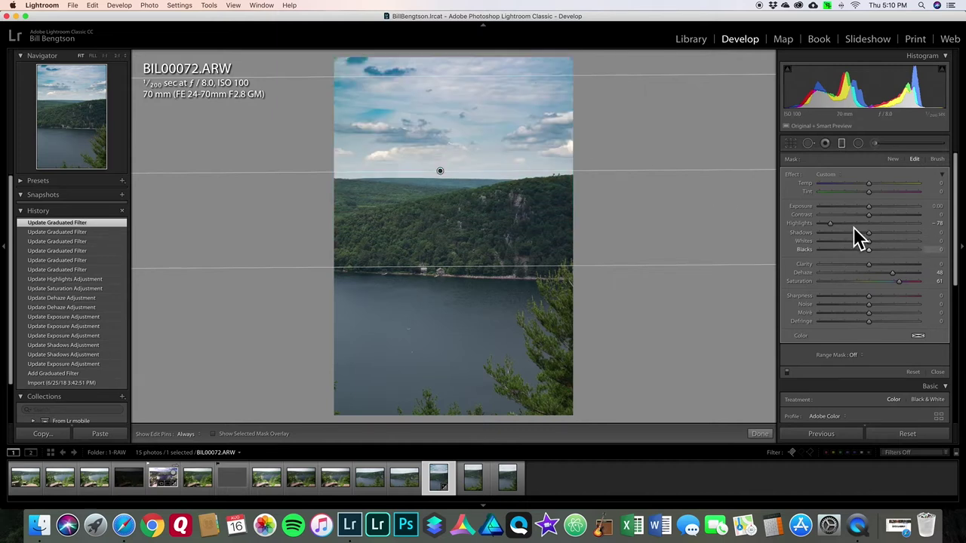
{"action": "left_click_drag", "start_coordinate": [869, 241], "coordinate": [839, 242]}
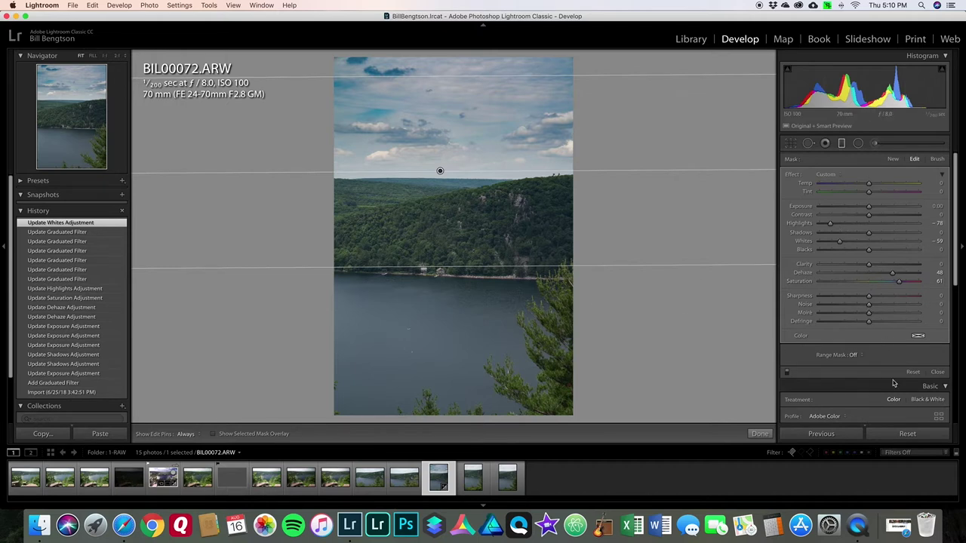
{"action": "left_click", "coordinate": [936, 373]}
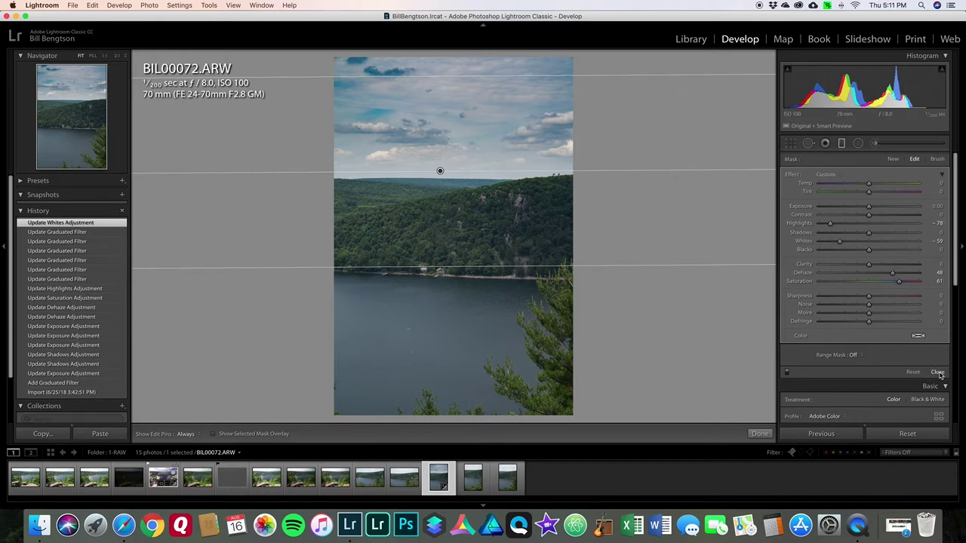
- Add a second graduated filter across the upper sky with Exposure -4.00, and reset all graduated filters
{"action": "left_click", "coordinate": [842, 143]}
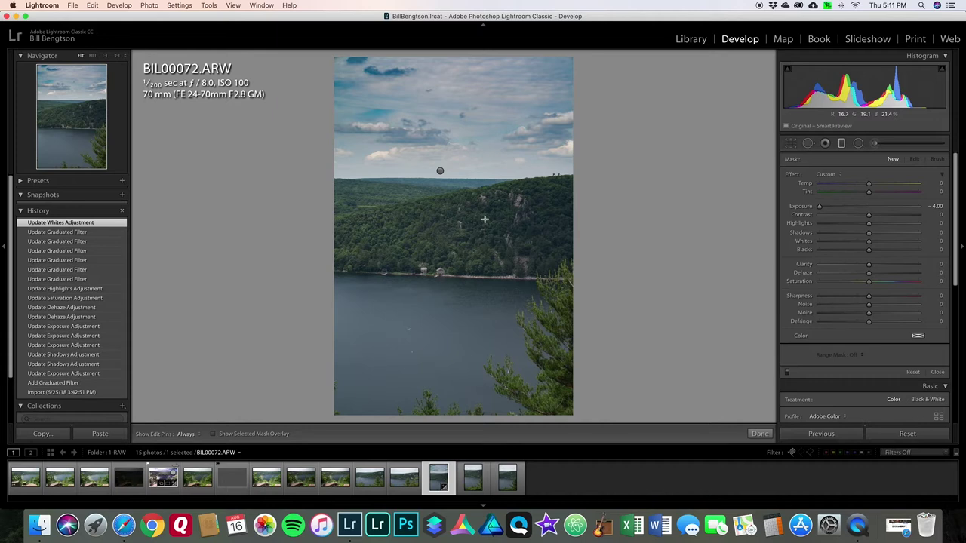
{"action": "left_click_drag", "start_coordinate": [498, 78], "coordinate": [497, 149]}
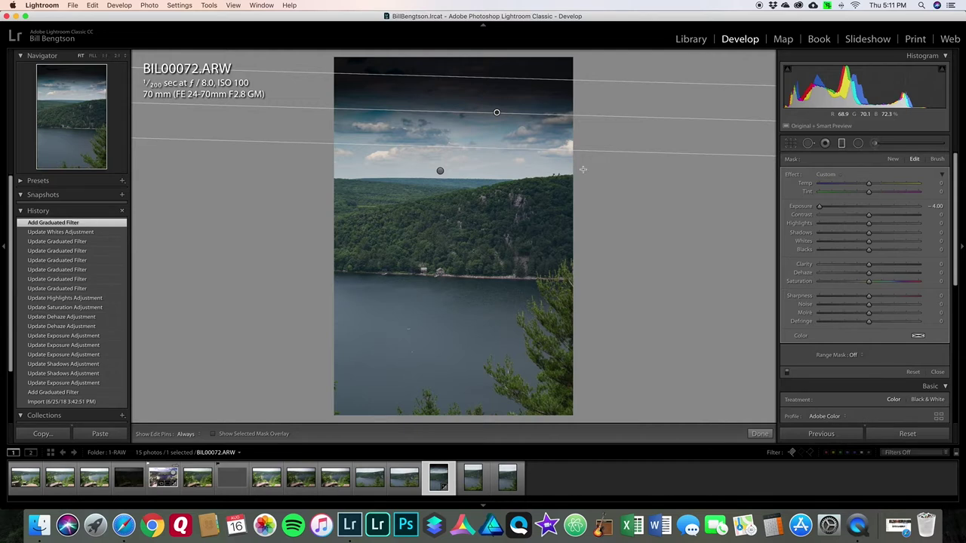
{"action": "left_click", "coordinate": [912, 373]}
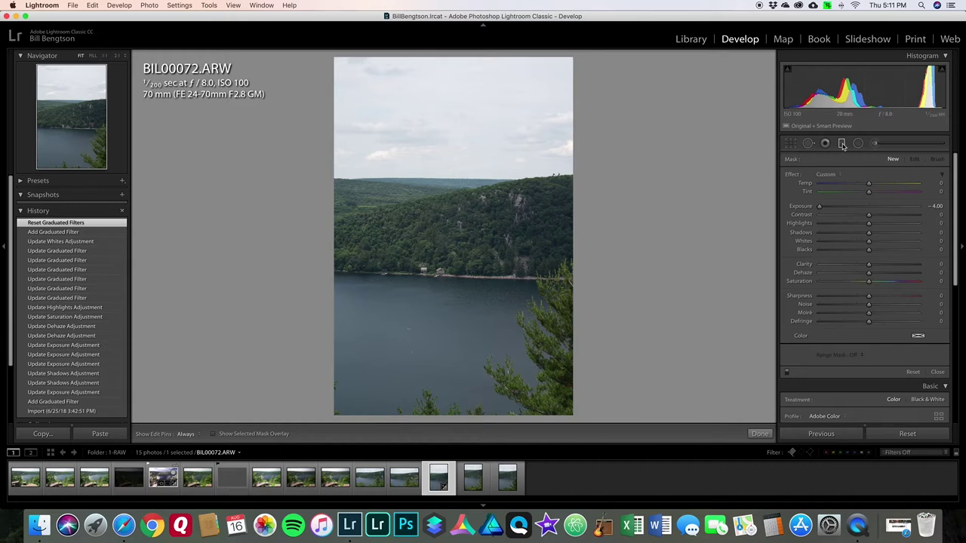
{"action": "left_click", "coordinate": [938, 373]}
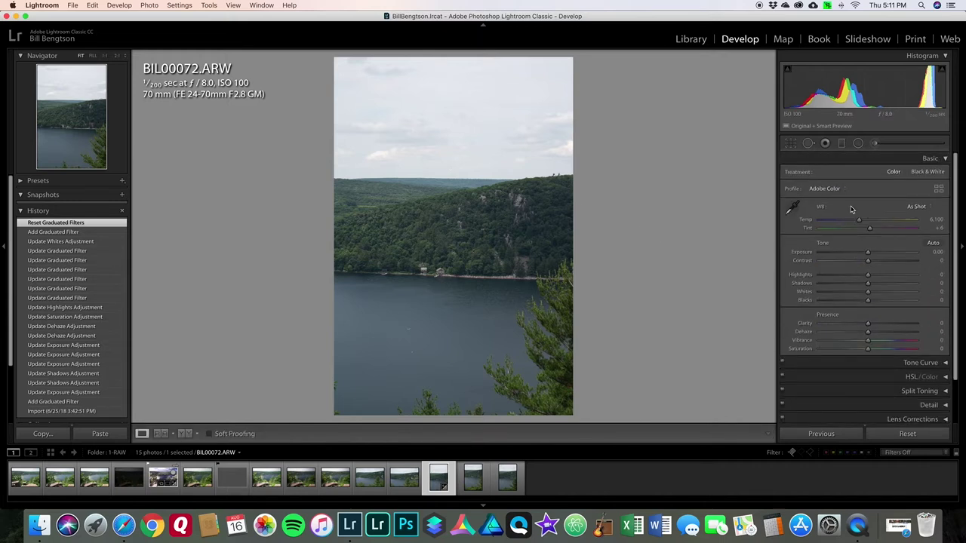
- Draw an elliptical radial filter in the sky with Exposure -4.00 and Feather 50, and compare its effect with Invert off and on
{"action": "left_click", "coordinate": [859, 144]}
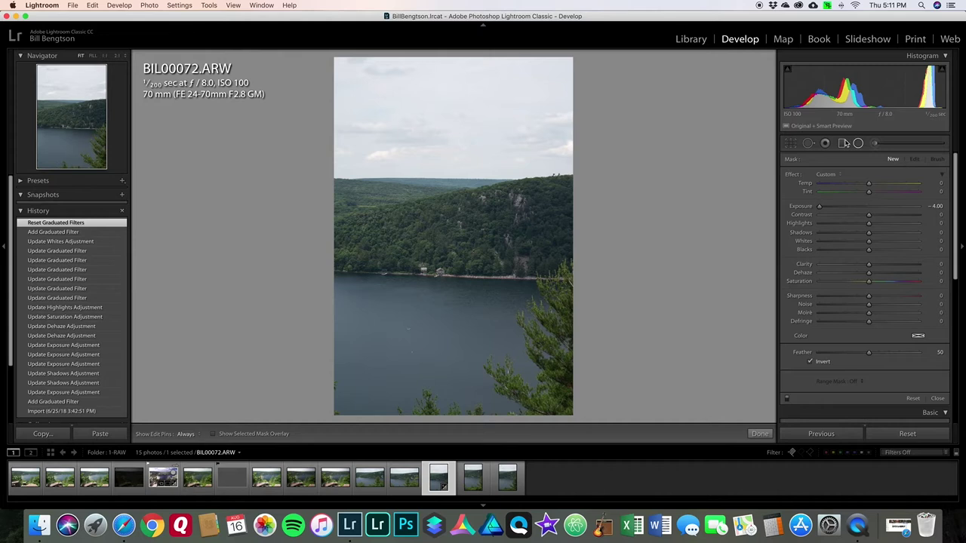
{"action": "left_click_drag", "start_coordinate": [422, 115], "coordinate": [467, 154]}
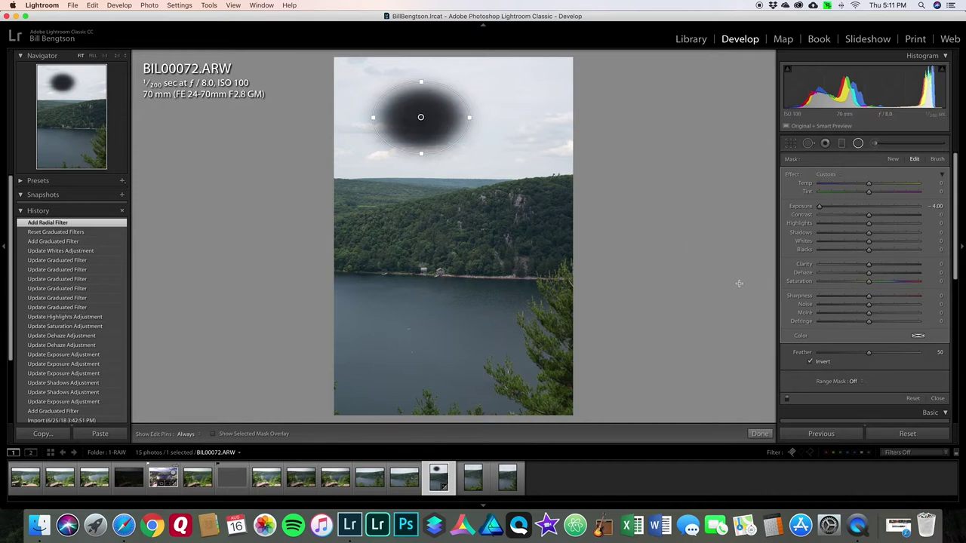
{"action": "left_click", "coordinate": [810, 364]}
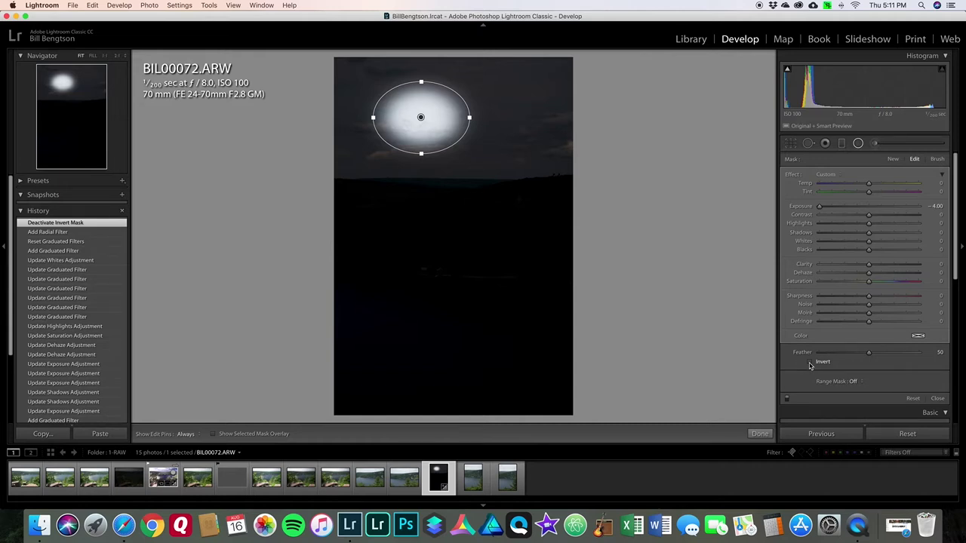
{"action": "left_click", "coordinate": [811, 363]}
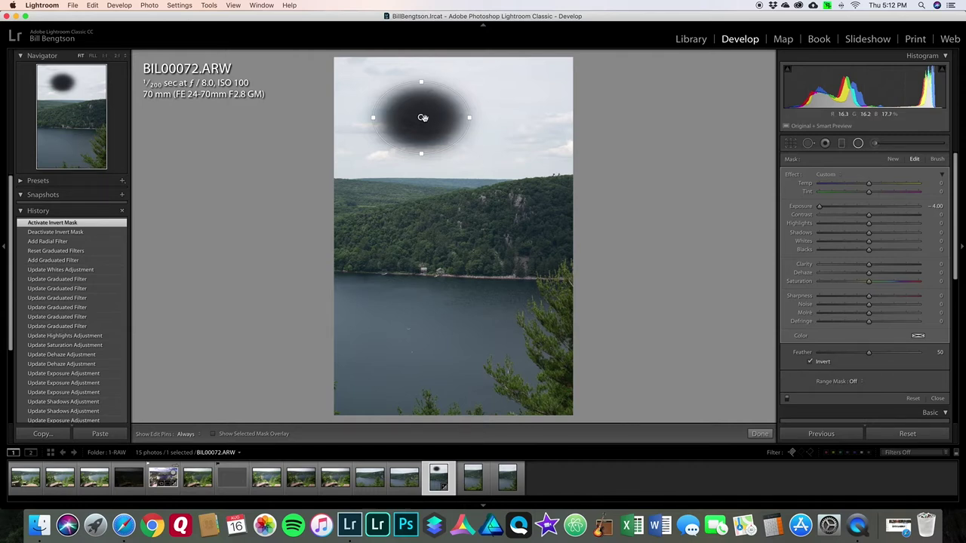
- Move the radial filter from the sky onto the rocky, wooded hillside above the lake
{"action": "left_click_drag", "start_coordinate": [437, 117], "coordinate": [486, 206]}
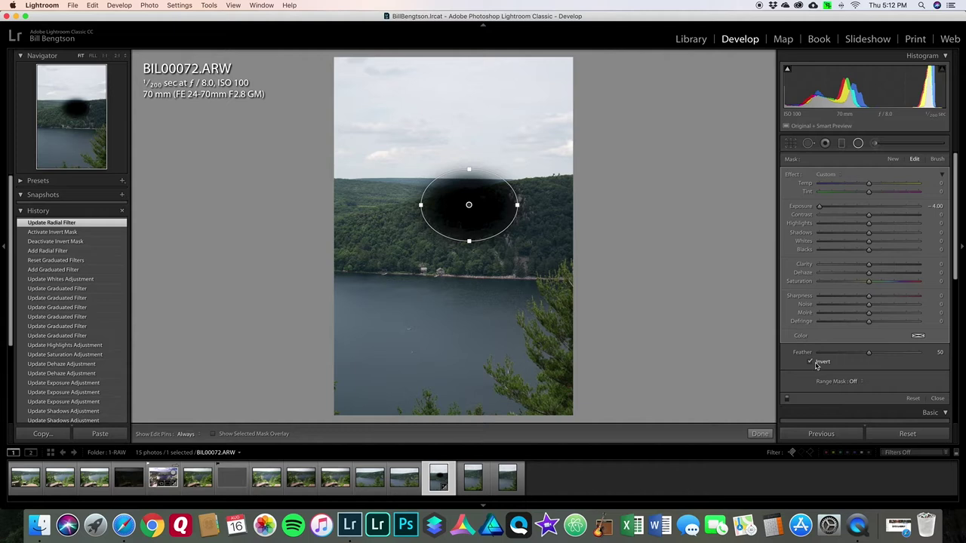
{"action": "left_click_drag", "start_coordinate": [487, 205], "coordinate": [531, 228]}
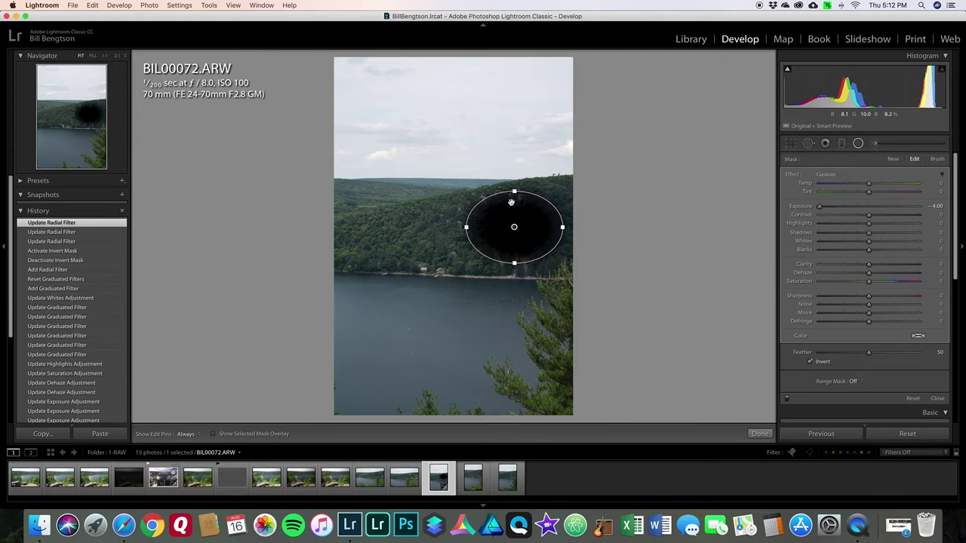
- Flatten the radial filter into a narrow horizontal ellipse and move it onto the trees above the lakeside houses
{"action": "left_click_drag", "start_coordinate": [563, 227], "coordinate": [542, 227]}
{"action": "left_click_drag", "start_coordinate": [514, 191], "coordinate": [514, 221]}
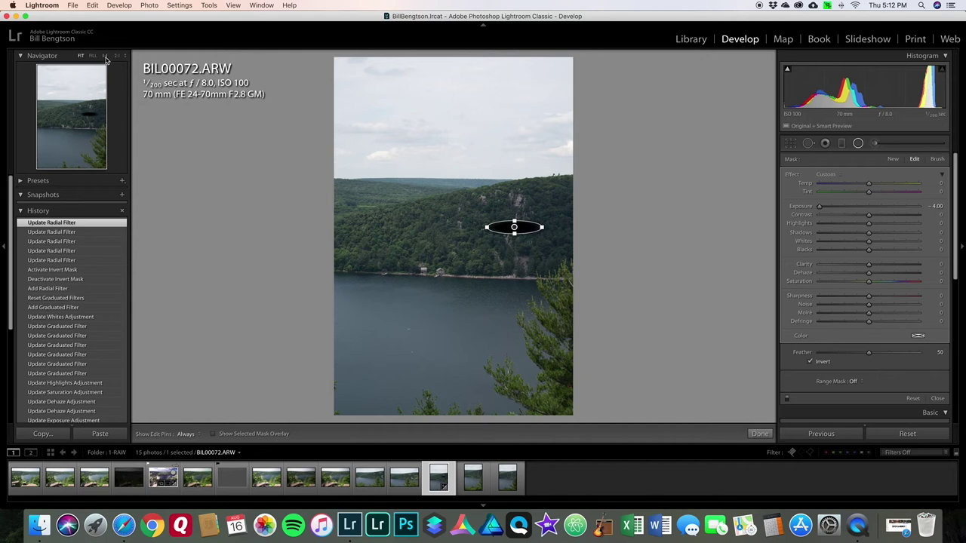
{"action": "left_click", "coordinate": [105, 56]}
{"action": "left_click_drag", "start_coordinate": [714, 140], "coordinate": [490, 163]}
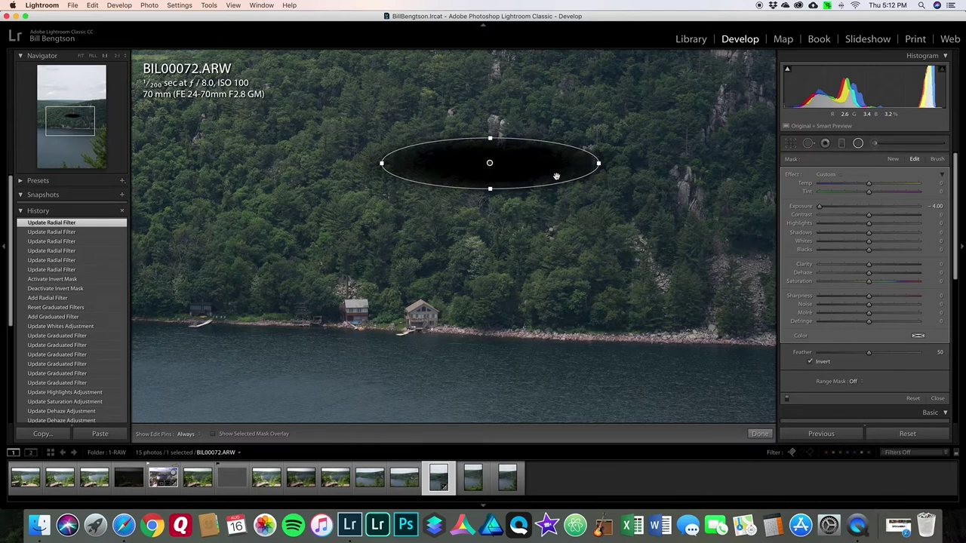
- Set the radial filter's Exposure to 0.87, Whites to 18 and Saturation to 21, and make its ellipse slightly taller
{"action": "left_click_drag", "start_coordinate": [821, 208], "coordinate": [880, 209]}
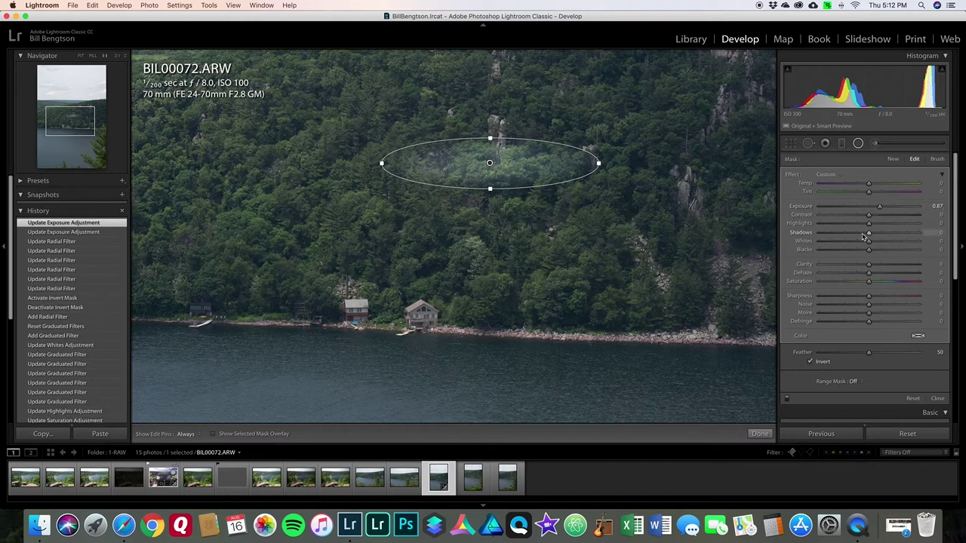
{"action": "left_click_drag", "start_coordinate": [869, 244], "coordinate": [879, 243]}
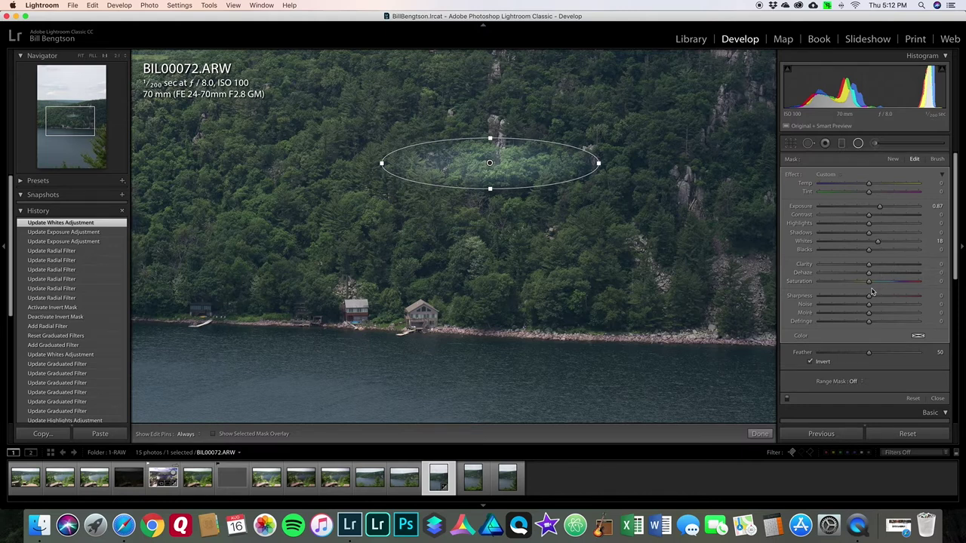
{"action": "left_click_drag", "start_coordinate": [870, 283], "coordinate": [880, 285]}
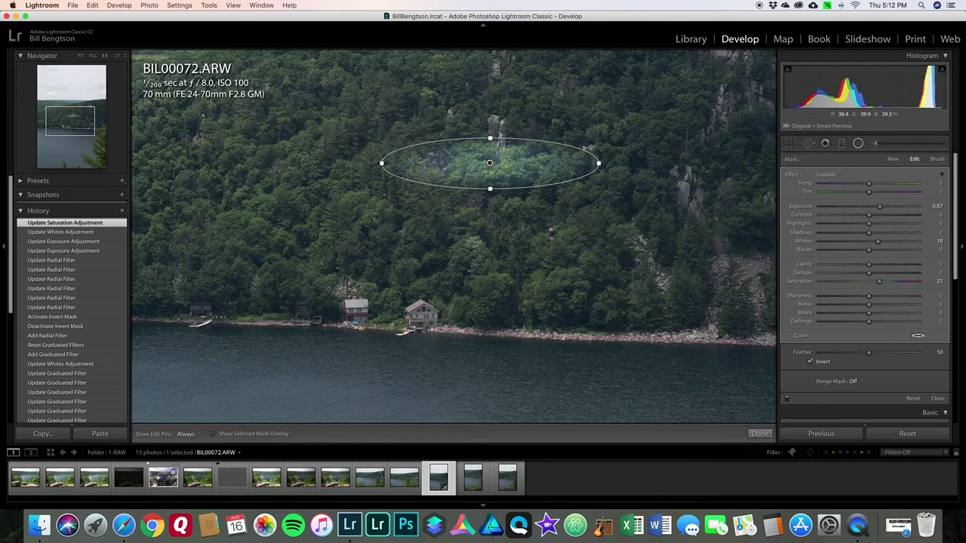
{"action": "left_click_drag", "start_coordinate": [489, 130], "coordinate": [490, 126]}
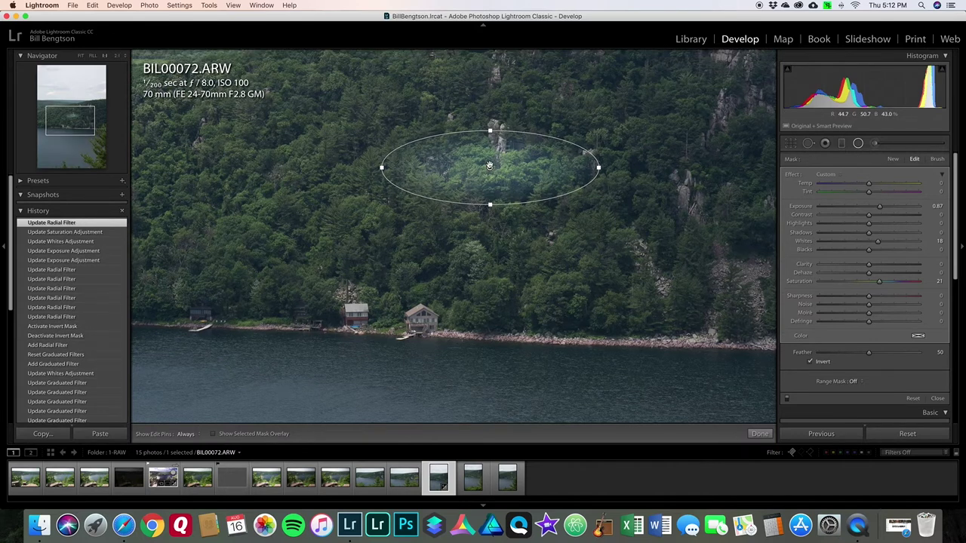
- Duplicate the radial filter and place the copy beside the original, further left on the wooded hillside
{"action": "mouse_move", "coordinate": [489, 168]}
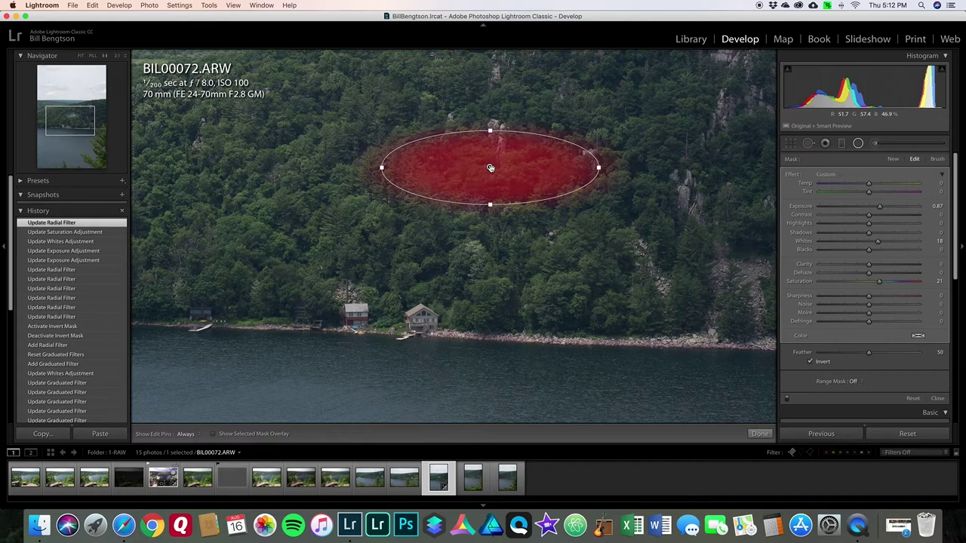
{"action": "right_click", "coordinate": [490, 168]}
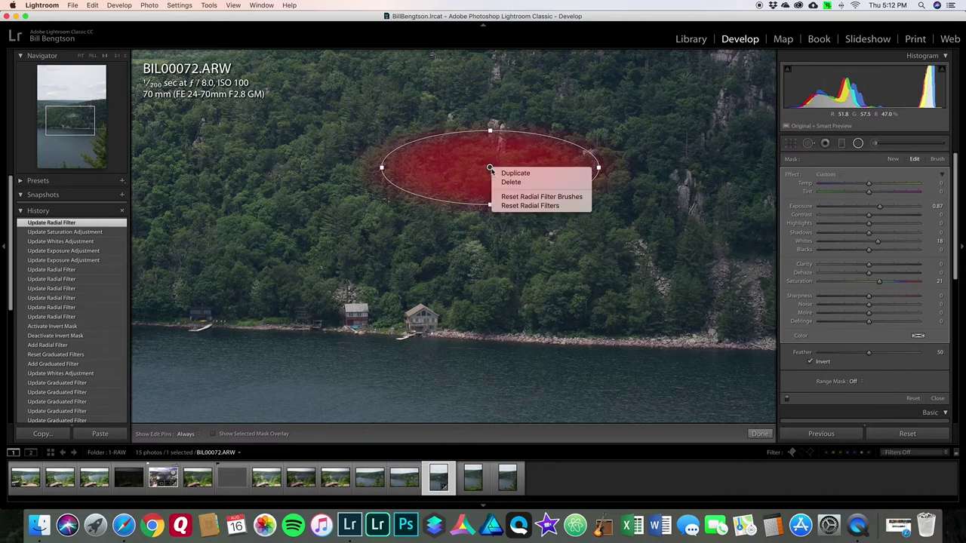
{"action": "left_click", "coordinate": [520, 173]}
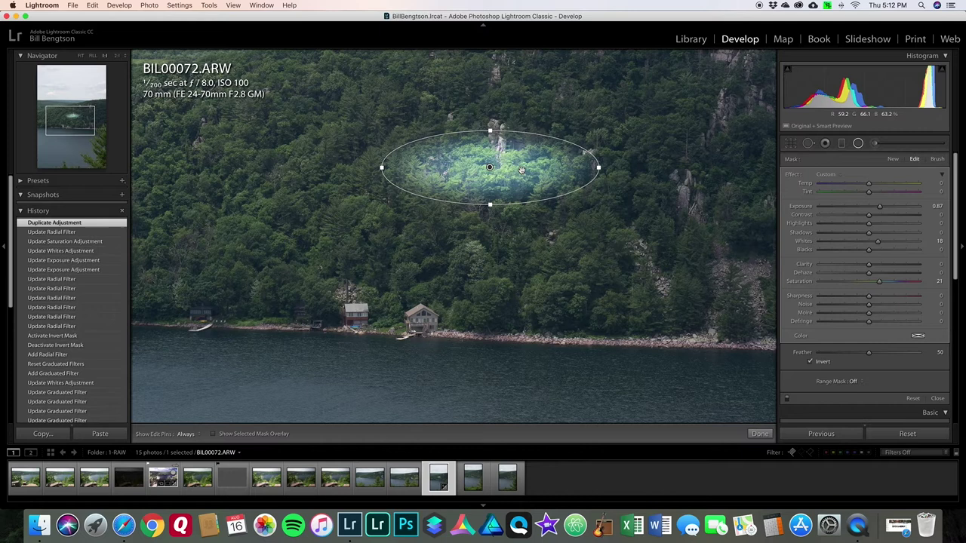
{"action": "left_click_drag", "start_coordinate": [488, 167], "coordinate": [310, 164]}
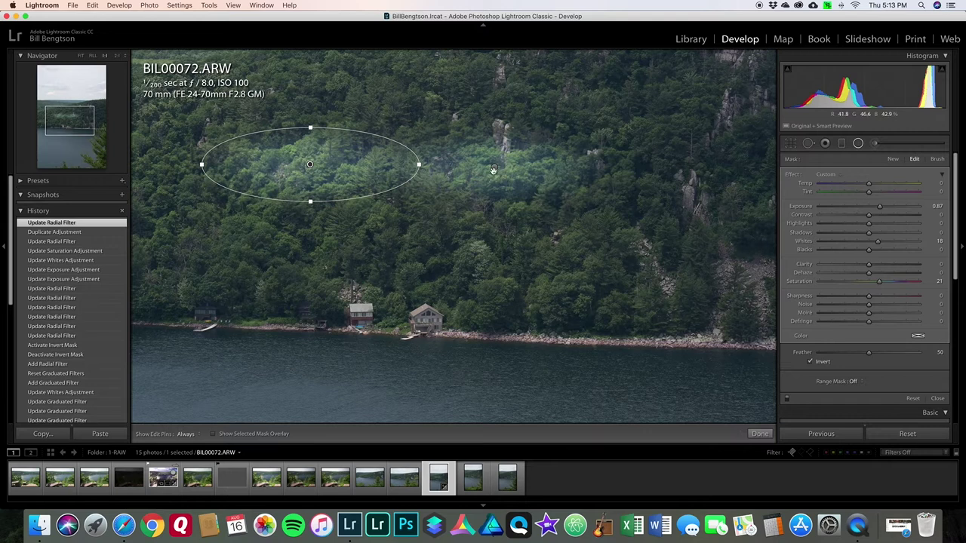
- Delete the copied radial filter and the original radial filter from the hillside
{"action": "left_click", "coordinate": [496, 169]}
{"action": "left_click", "coordinate": [310, 164]}
{"action": "right_click", "coordinate": [310, 165]}
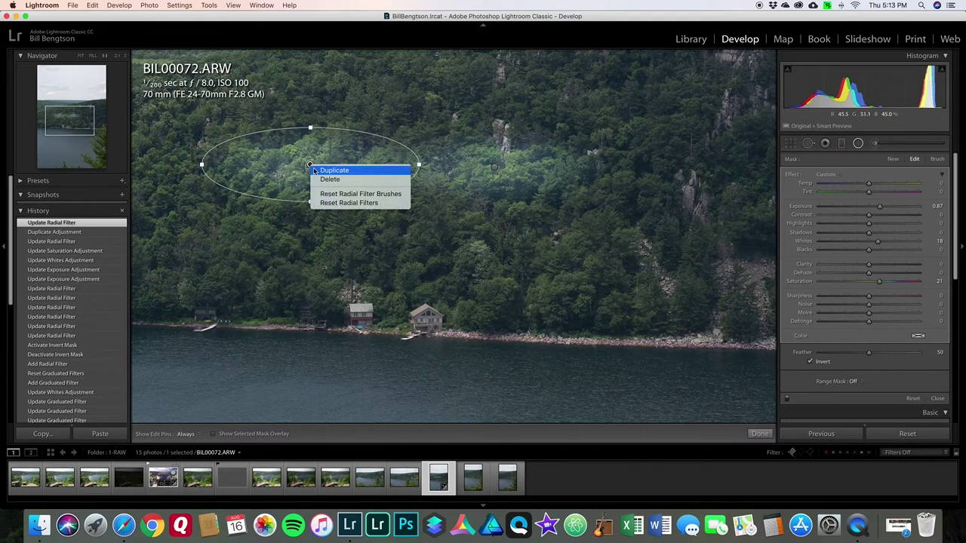
{"action": "left_click", "coordinate": [332, 179]}
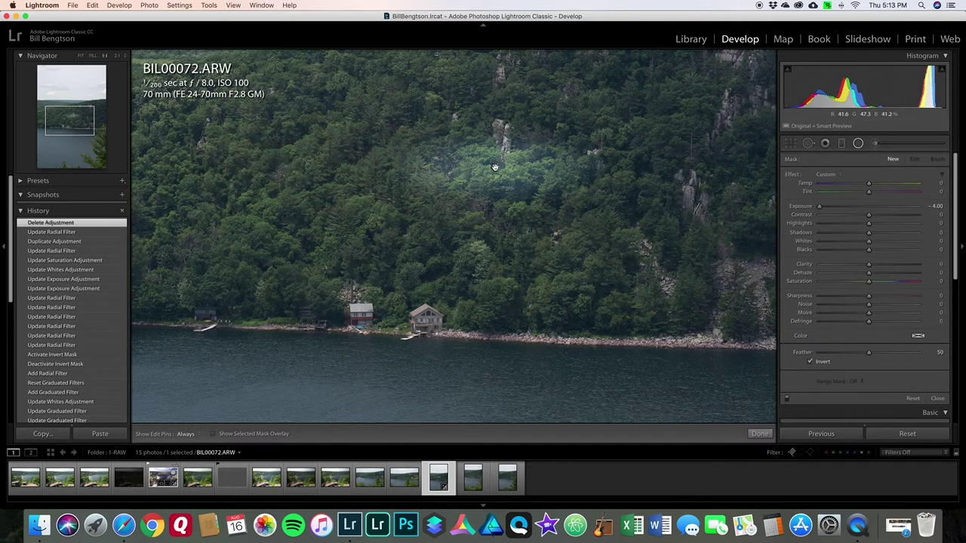
{"action": "right_click", "coordinate": [495, 166]}
{"action": "left_click", "coordinate": [517, 177]}
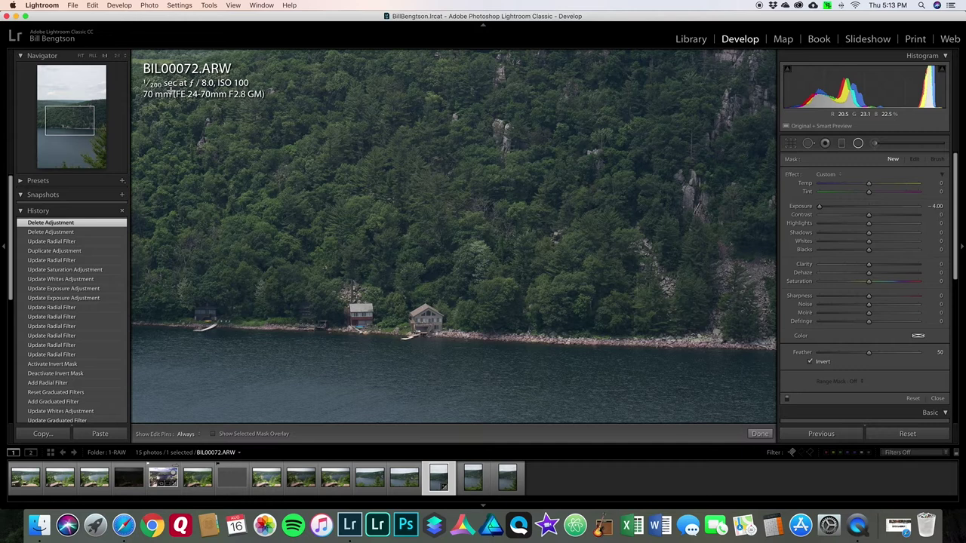
{"action": "left_click", "coordinate": [81, 55]}
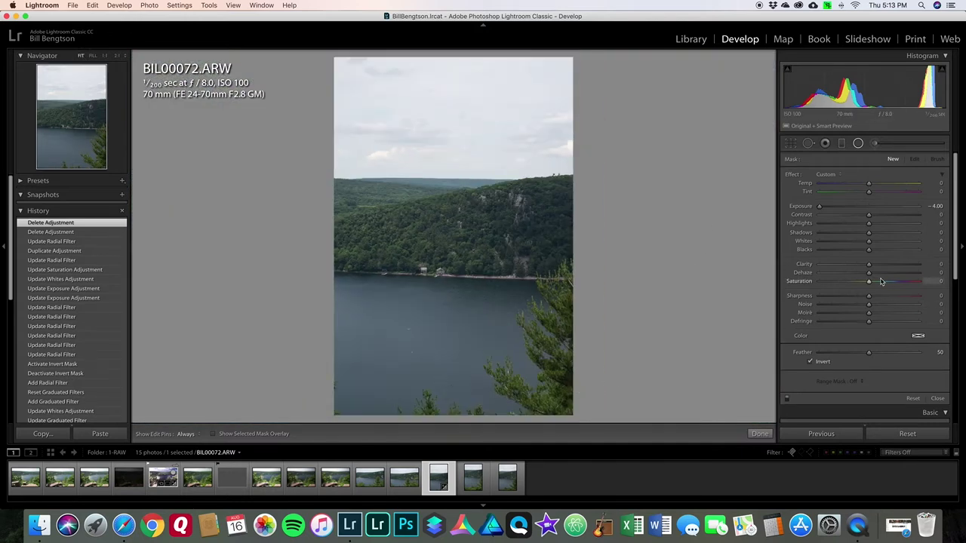
- Paint dark Adjustment Brush strokes with Exposure -4.00 over the distant ridge and shift the brushed adjustment slightly
{"action": "left_click", "coordinate": [876, 144]}
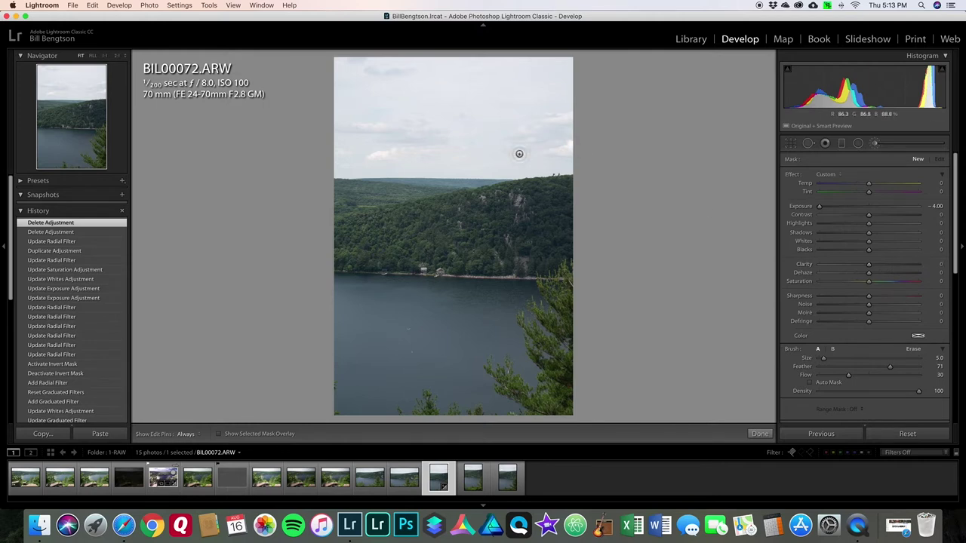
{"action": "key", "text": "h"}
{"action": "mouse_move", "coordinate": [396, 175]}
{"action": "left_mouse_down"}
{"action": "mouse_move", "coordinate": [416, 176]}
{"action": "mouse_move", "coordinate": [407, 181]}
{"action": "left_mouse_up"}
{"action": "key", "text": "h"}
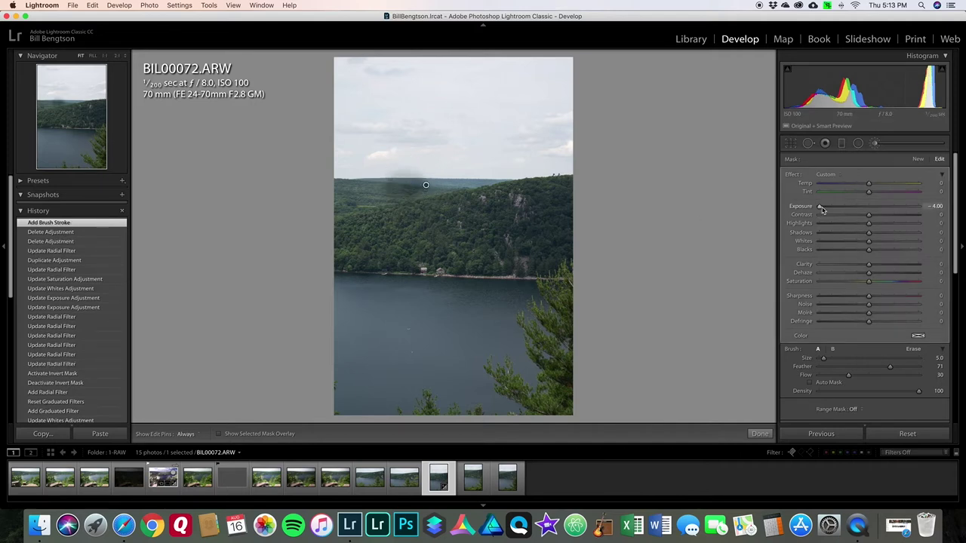
{"action": "left_click_drag", "start_coordinate": [425, 185], "coordinate": [397, 192]}
{"action": "key", "text": "h"}
{"action": "key", "text": "h"}
{"action": "left_click", "coordinate": [386, 197]}
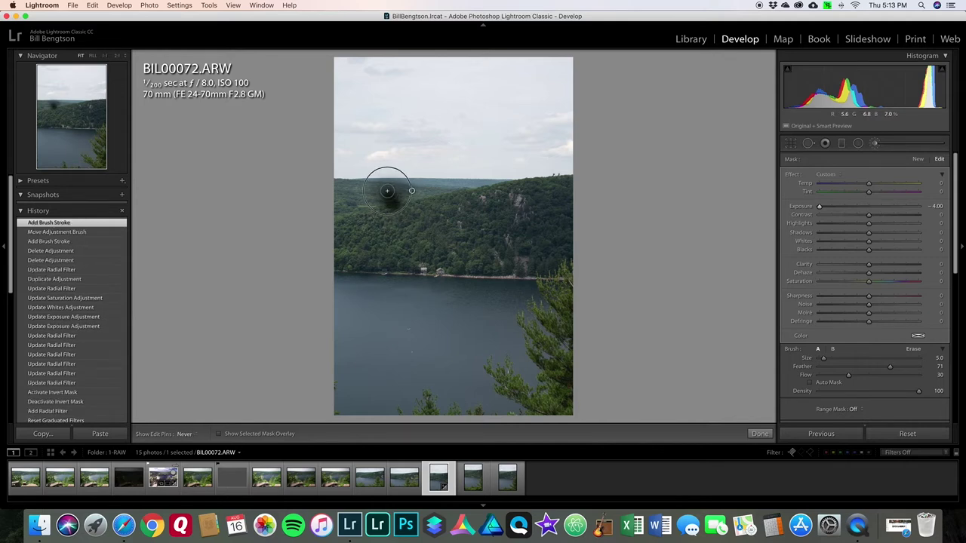
{"action": "left_click", "coordinate": [390, 192]}
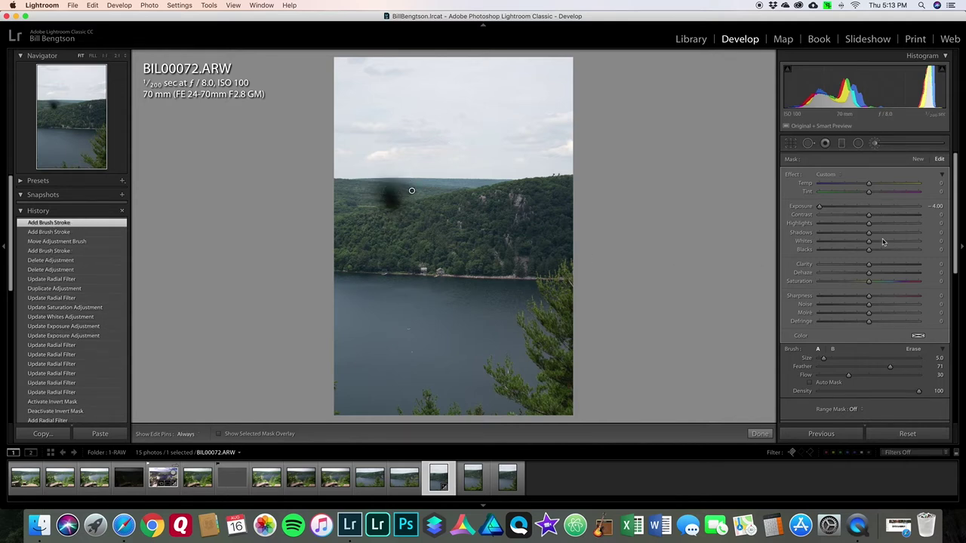
- Set the brush adjustment's Blacks to -100 and paint more strokes across the rocky, wooded hillside
{"action": "left_click_drag", "start_coordinate": [868, 250], "coordinate": [808, 252]}
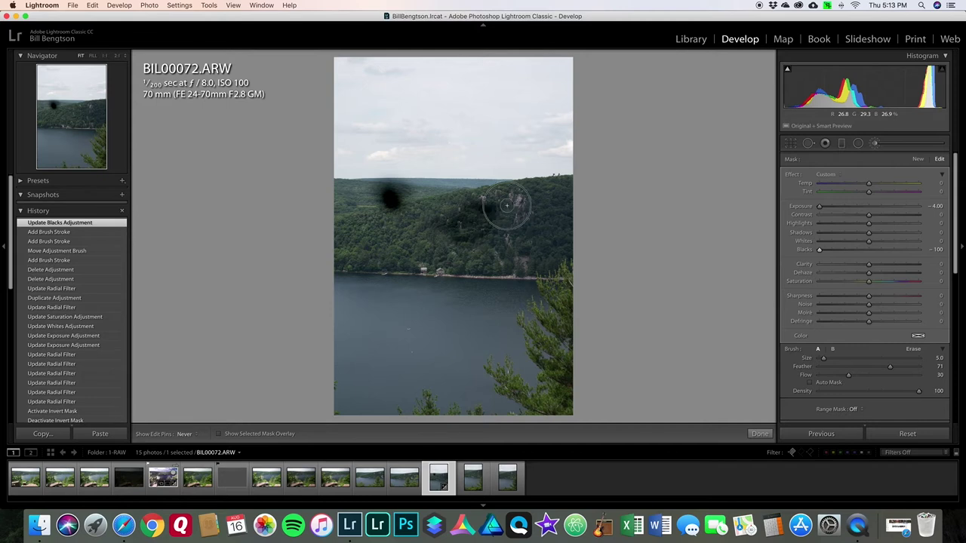
{"action": "left_click_drag", "start_coordinate": [504, 230], "coordinate": [451, 249]}
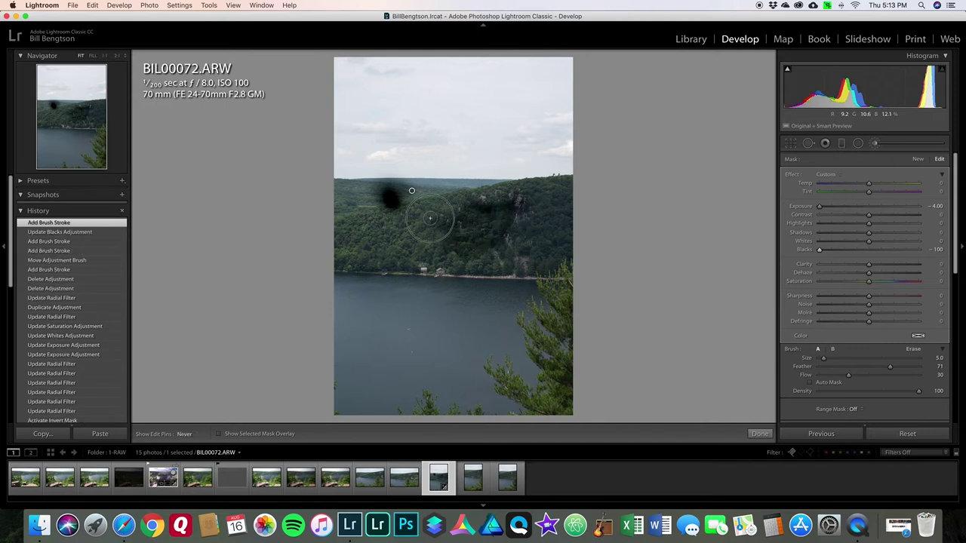
{"action": "mouse_move", "coordinate": [461, 200]}
{"action": "left_mouse_down"}
{"action": "mouse_move", "coordinate": [474, 240]}
{"action": "mouse_move", "coordinate": [497, 197]}
{"action": "mouse_move", "coordinate": [521, 194]}
{"action": "left_mouse_up"}
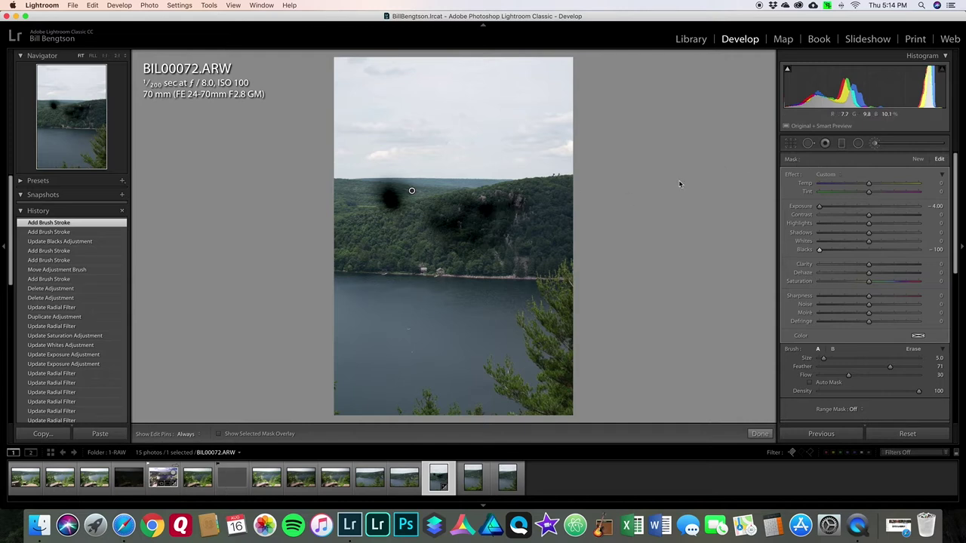
- Add an upright elliptical radial filter in the sky and a graduated filter rising from the photo's lower edge over the lake, both with Exposure -4.00
{"action": "left_click", "coordinate": [858, 144]}
{"action": "left_click_drag", "start_coordinate": [451, 115], "coordinate": [472, 149]}
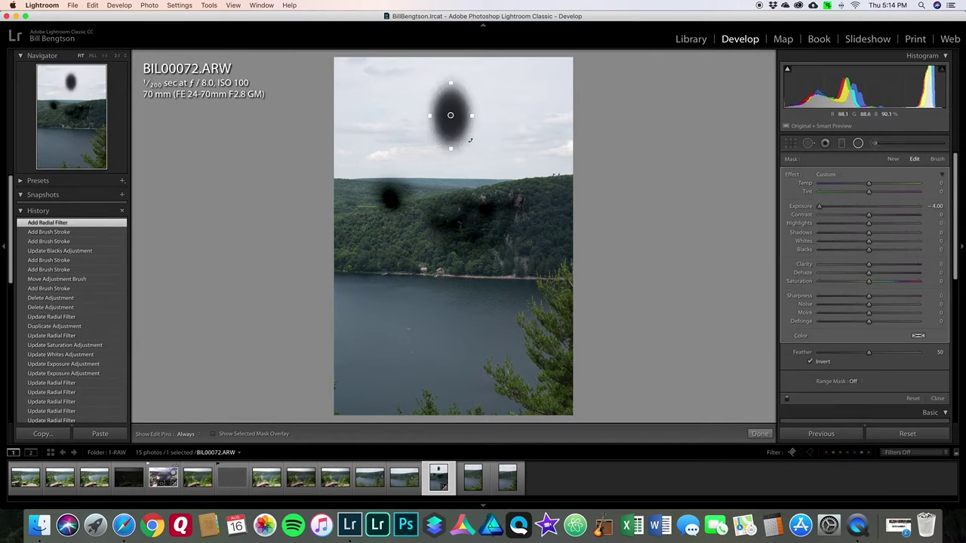
{"action": "left_click", "coordinate": [842, 144]}
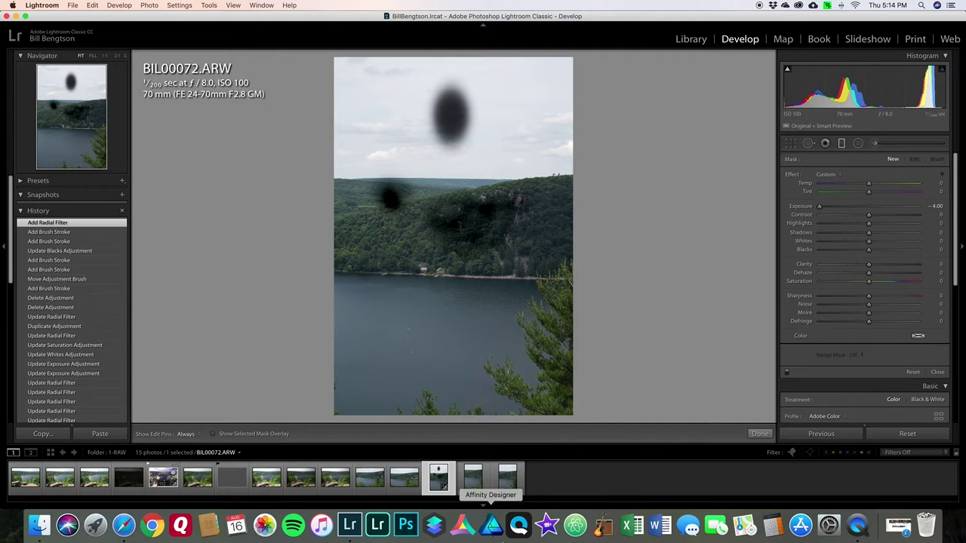
{"action": "left_click_drag", "start_coordinate": [466, 414], "coordinate": [455, 287]}
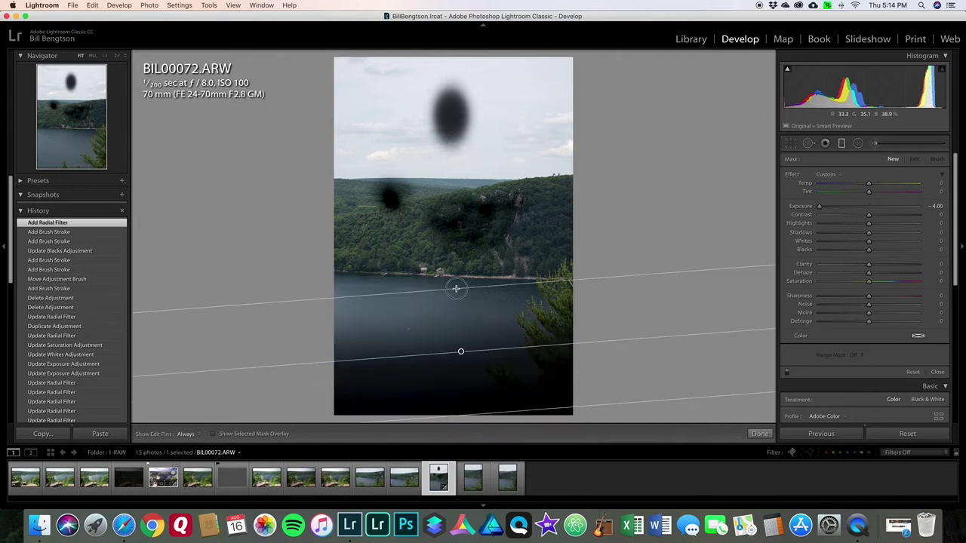
- Paint a separate Adjustment Brush stroke with Exposure -4.00 on the lake surface
{"action": "left_click", "coordinate": [875, 143]}
{"action": "key", "text": "h"}
{"action": "mouse_move", "coordinate": [486, 330]}
{"action": "left_mouse_down"}
{"action": "mouse_move", "coordinate": [437, 328]}
{"action": "mouse_move", "coordinate": [475, 322]}
{"action": "mouse_move", "coordinate": [446, 313]}
{"action": "mouse_move", "coordinate": [455, 310]}
{"action": "left_mouse_up"}
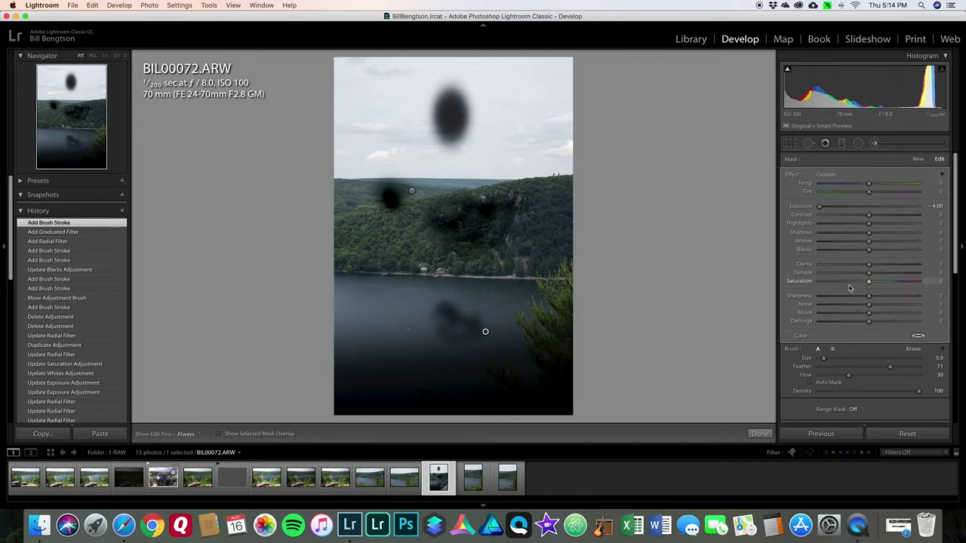
- Set the Green saturation to -100 in the HSL adjustments
{"action": "scroll", "coordinate": [857, 292], "scroll_direction": "down", "scroll_amount": 5}
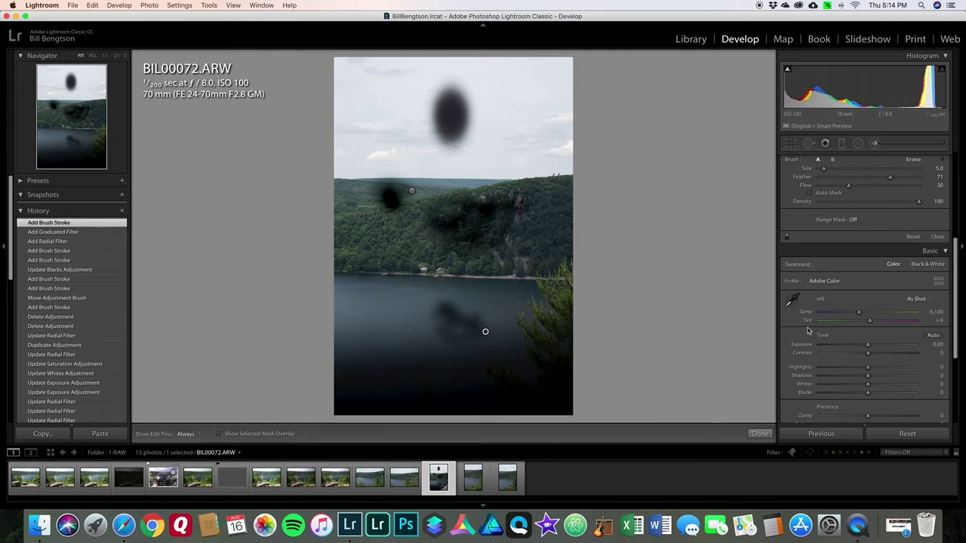
{"action": "scroll", "coordinate": [835, 323], "scroll_direction": "down", "scroll_amount": 5}
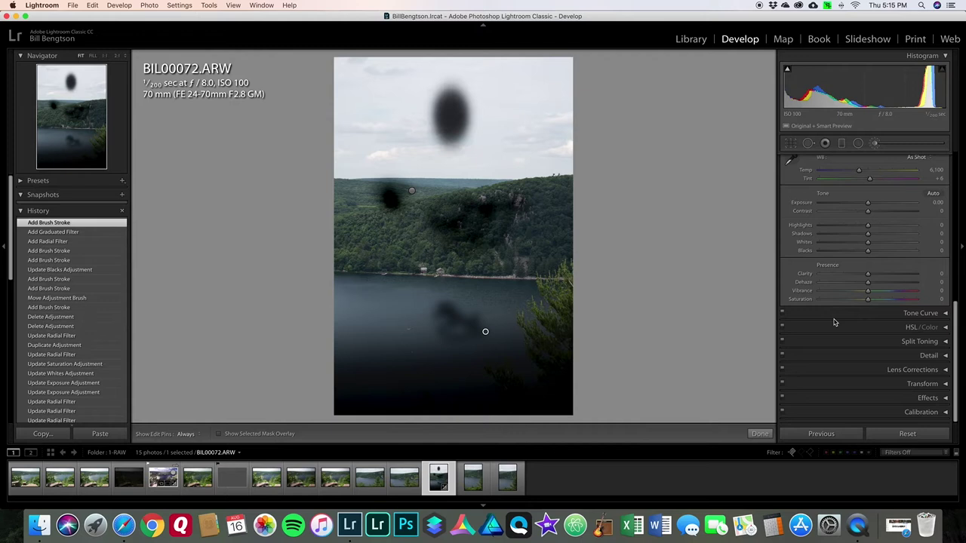
{"action": "left_click", "coordinate": [936, 329]}
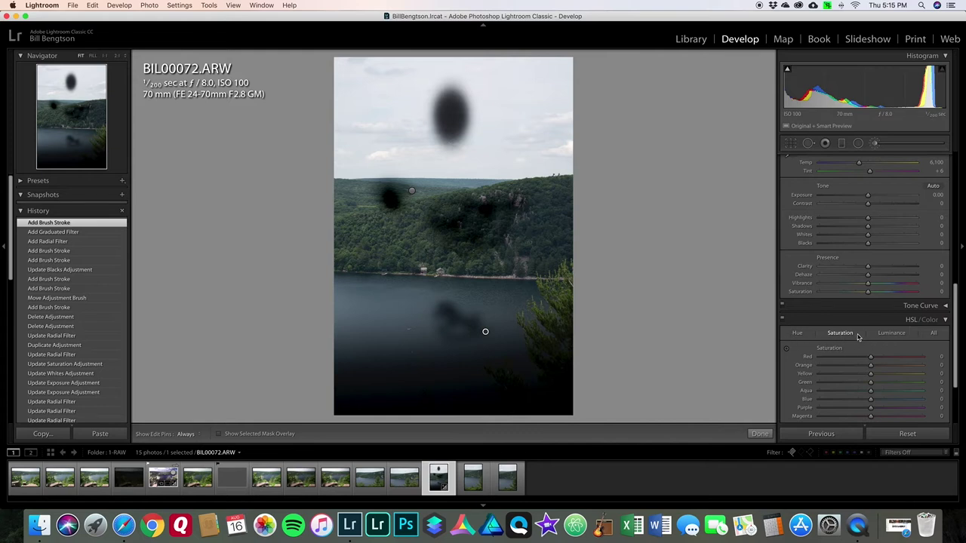
{"action": "scroll", "coordinate": [933, 355], "scroll_direction": "down", "scroll_amount": 2}
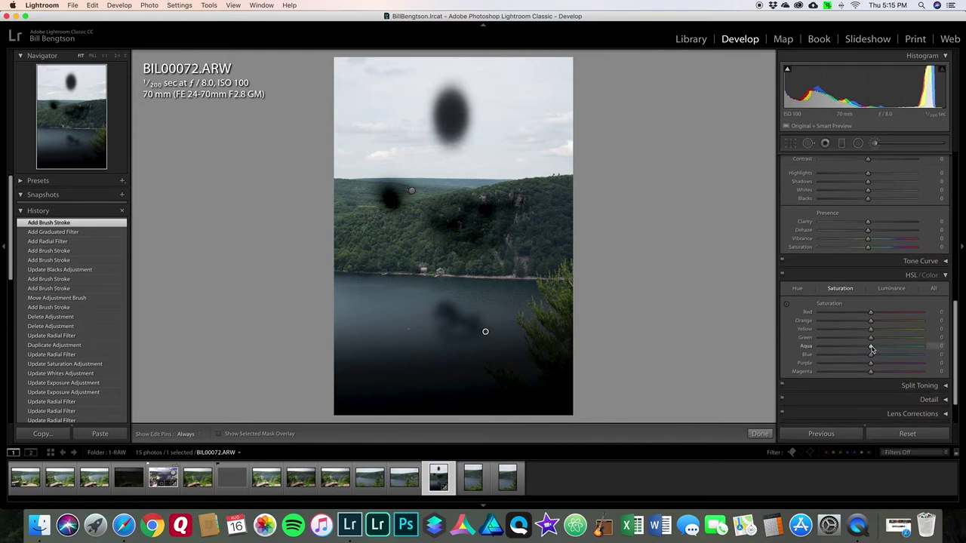
{"action": "left_click_drag", "start_coordinate": [869, 341], "coordinate": [819, 340]}
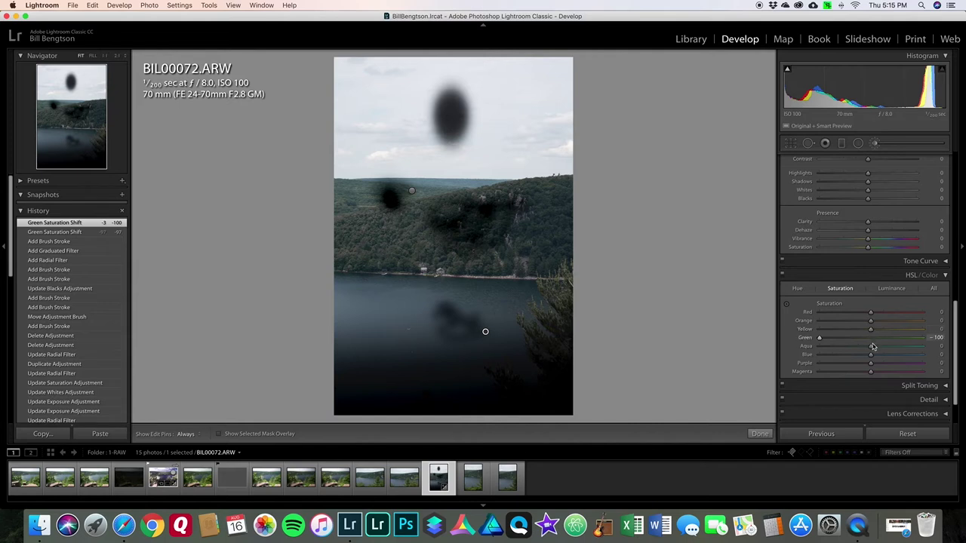
- Set the Green luminance to -100, check the HSL Saturation and Hue sliders, and collapse the HSL adjustments
{"action": "left_click", "coordinate": [891, 289]}
{"action": "left_click_drag", "start_coordinate": [871, 340], "coordinate": [818, 340]}
{"action": "left_click", "coordinate": [840, 289]}
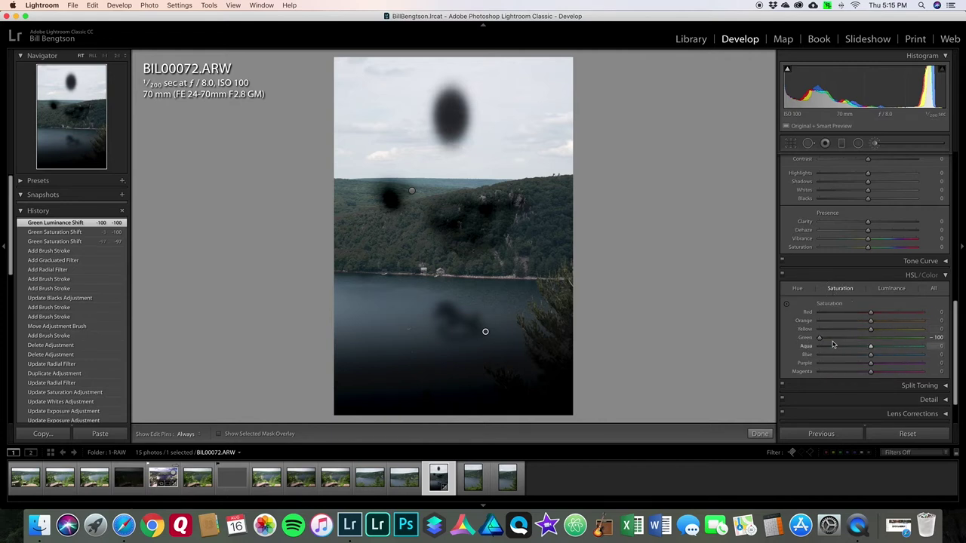
{"action": "left_click", "coordinate": [797, 288]}
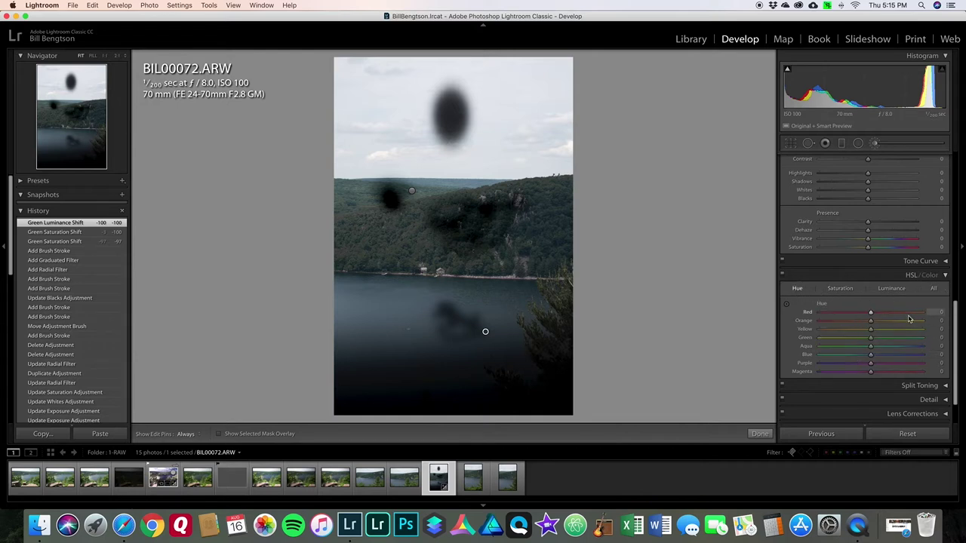
{"action": "left_click", "coordinate": [945, 277]}
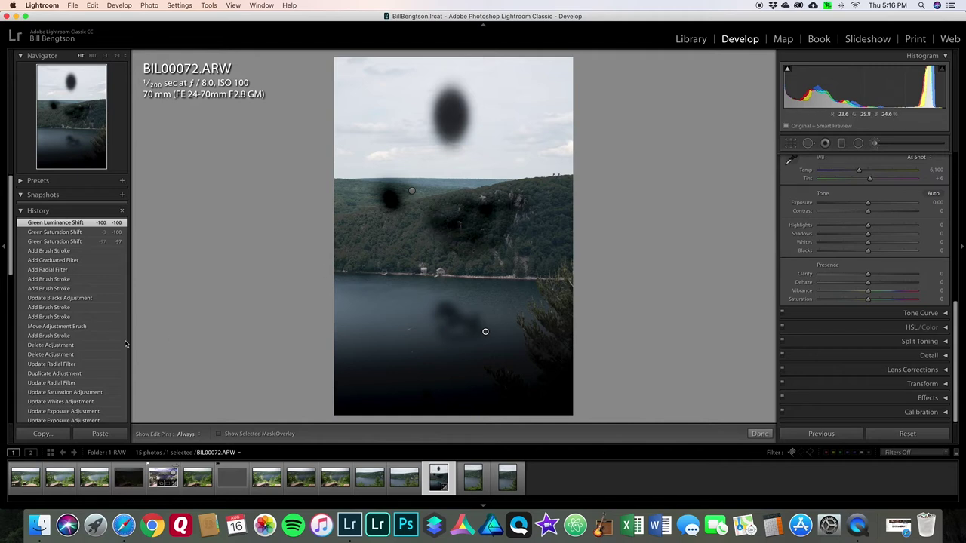
- Look through the photo's edit history back to its import entry and return to the Library module
{"action": "scroll", "coordinate": [68, 355], "scroll_direction": "down", "scroll_amount": 10}
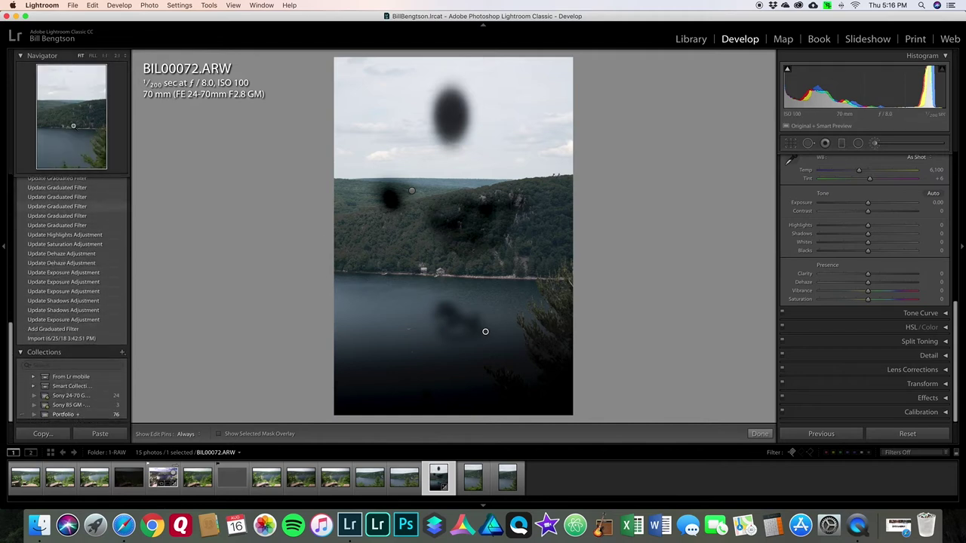
{"action": "left_click", "coordinate": [691, 40]}
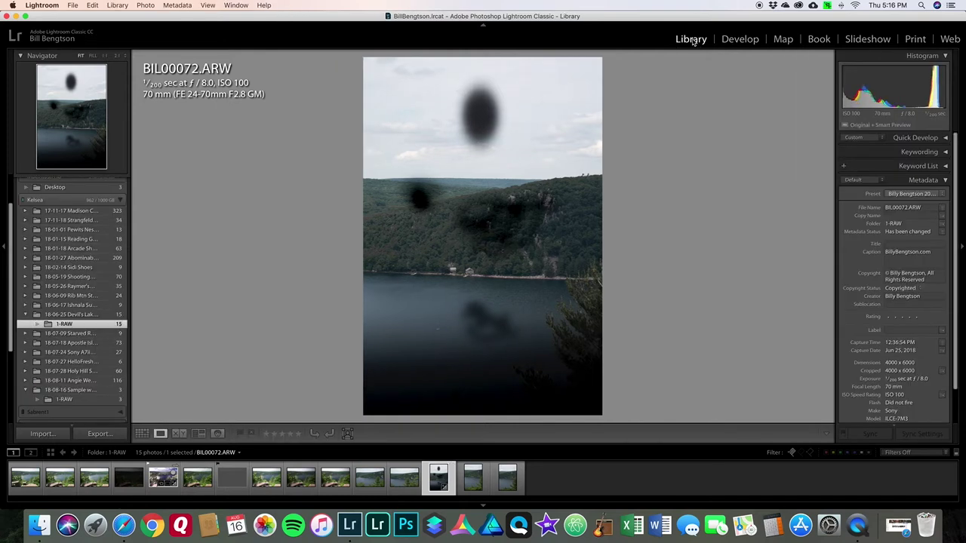
- Show the Library grid, open the 1-RAW folder of 18-08-16 Sample workflow, and select the second carabiner photo, BIL00439.ARW
{"action": "key", "text": "g"}
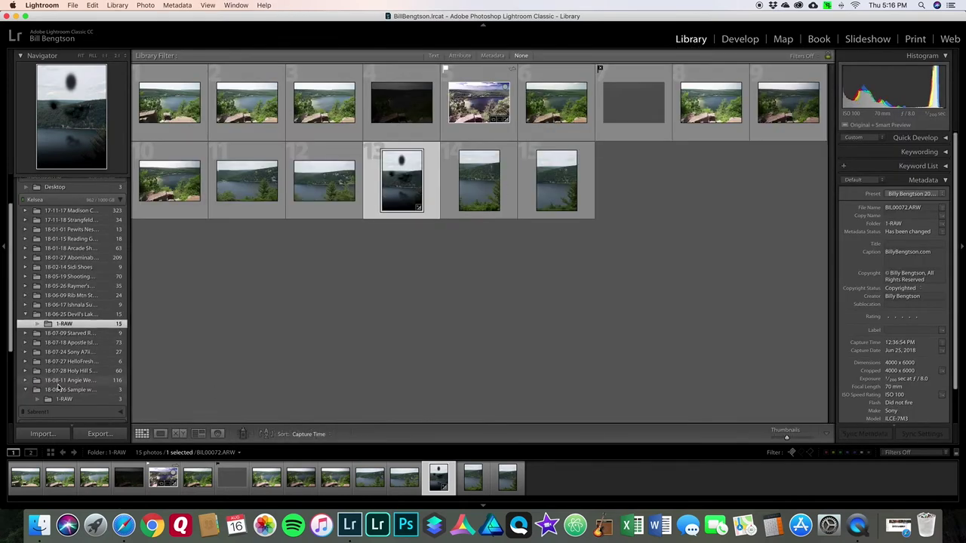
{"action": "scroll", "coordinate": [63, 388], "scroll_direction": "down", "scroll_amount": 2}
{"action": "left_click", "coordinate": [64, 373]}
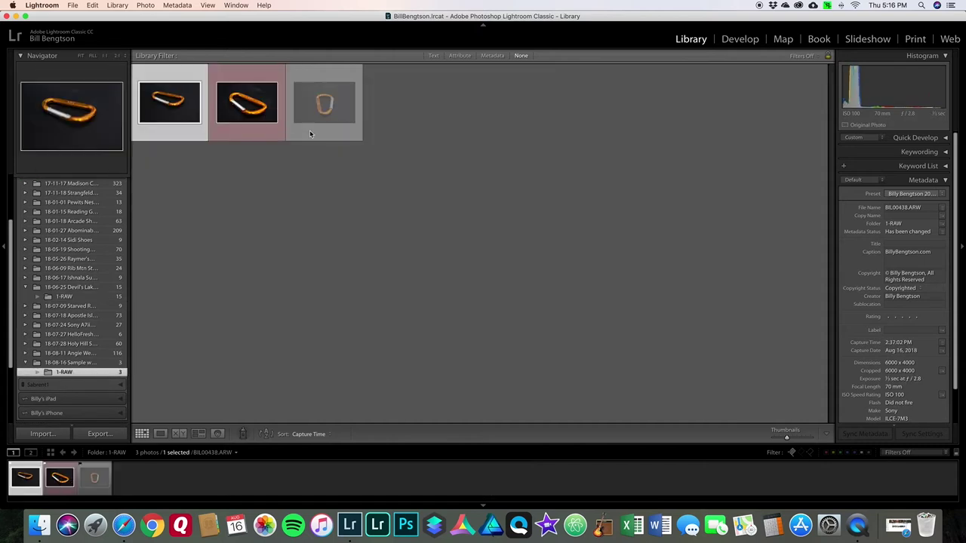
{"action": "left_click", "coordinate": [220, 121]}
{"action": "left_click", "coordinate": [234, 115]}
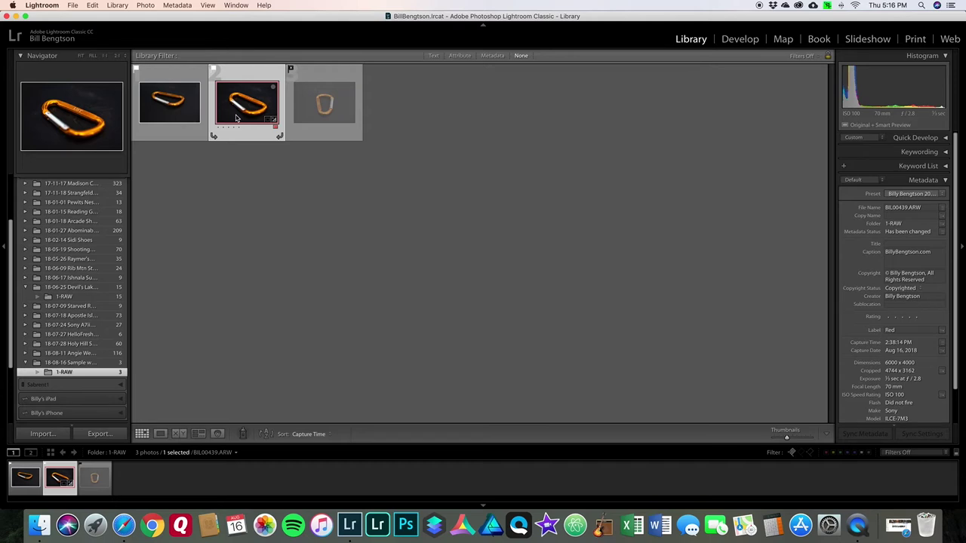
- Open the export settings for the selected carabiner photo
{"action": "right_click", "coordinate": [236, 117]}
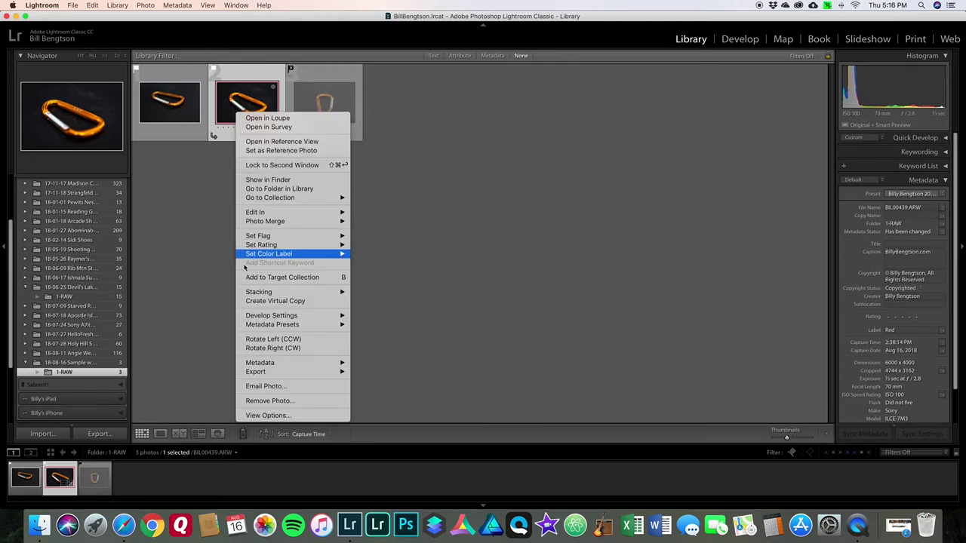
{"action": "mouse_move", "coordinate": [279, 374]}
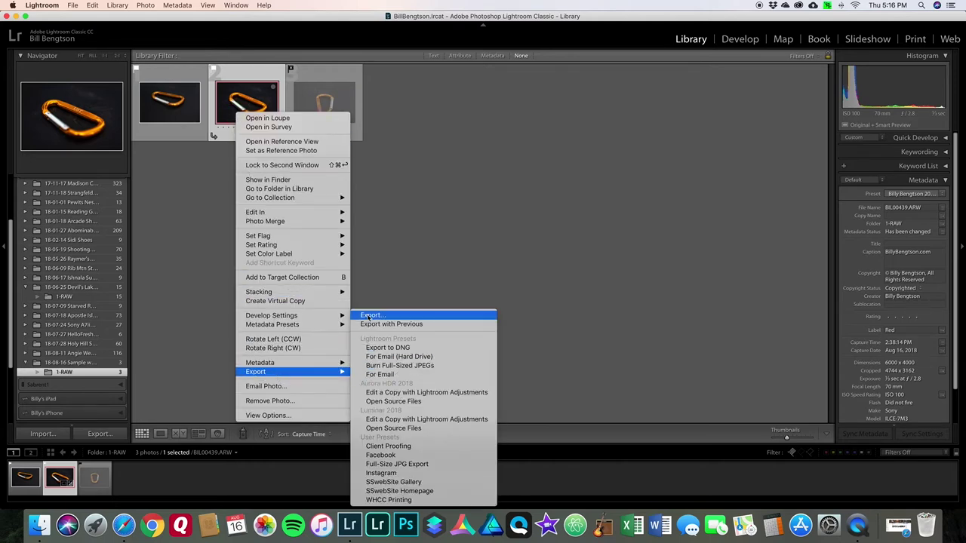
{"action": "left_click", "coordinate": [247, 104]}
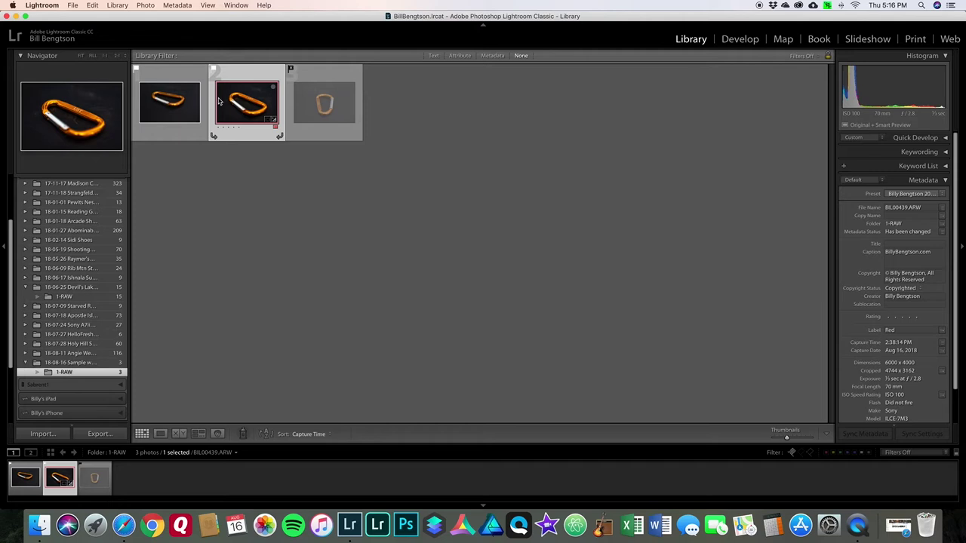
{"action": "left_click", "coordinate": [105, 437]}
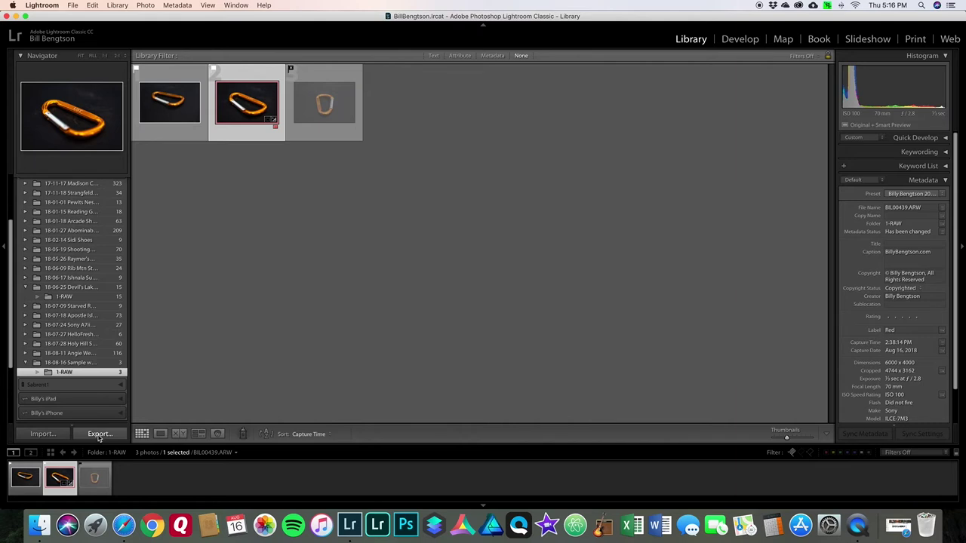
{"action": "left_click", "coordinate": [99, 437]}
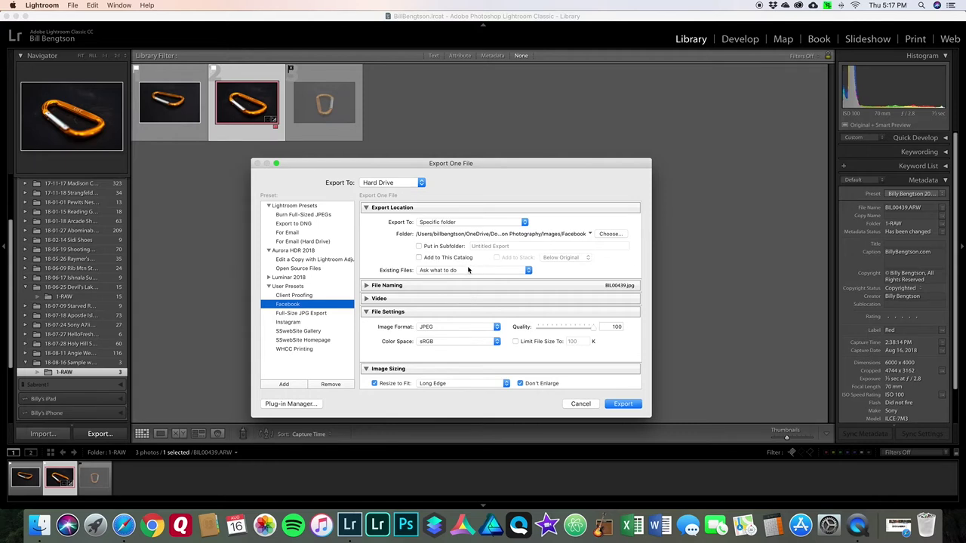
- Look through the Facebook preset's export settings, from Export Location through Post-Processing
{"action": "scroll", "coordinate": [523, 312], "scroll_direction": "down", "scroll_amount": 5}
{"action": "scroll", "coordinate": [522, 314], "scroll_direction": "up", "scroll_amount": 5}
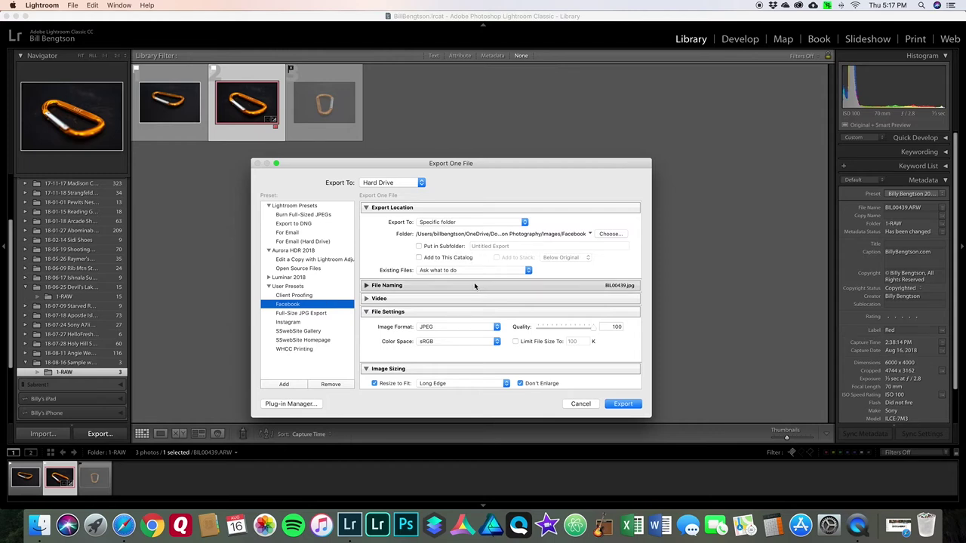
{"action": "scroll", "coordinate": [483, 306], "scroll_direction": "down", "scroll_amount": 5}
{"action": "scroll", "coordinate": [453, 280], "scroll_direction": "up", "scroll_amount": 5}
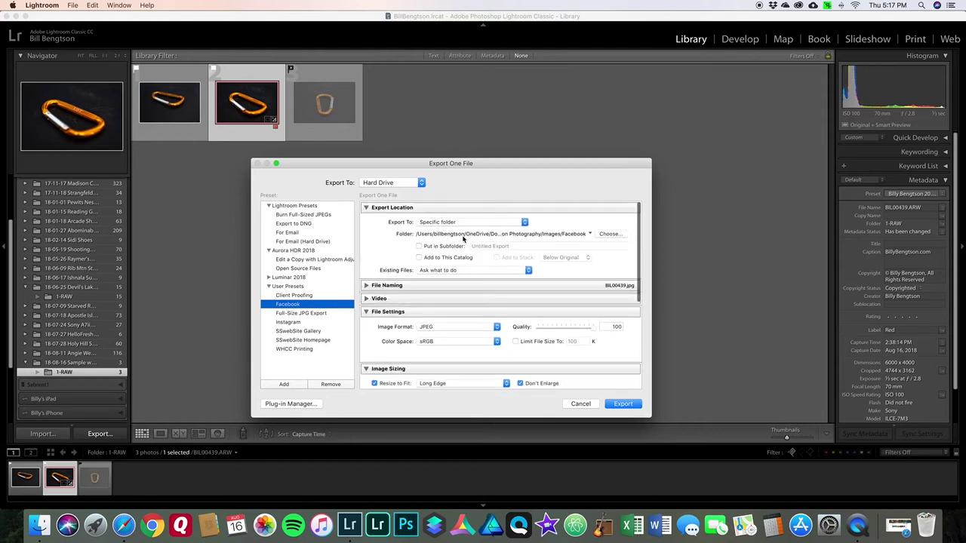
{"action": "scroll", "coordinate": [509, 319], "scroll_direction": "down", "scroll_amount": 5}
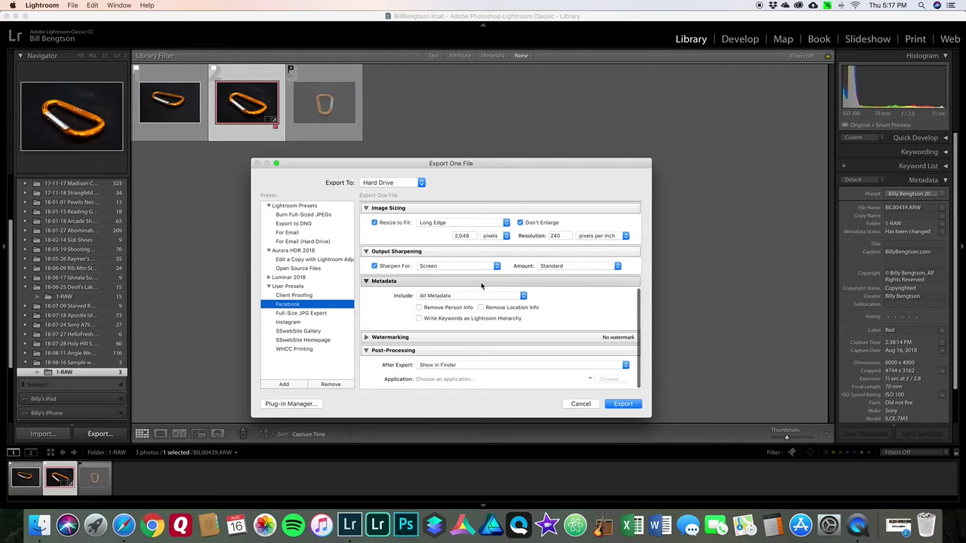
{"action": "scroll", "coordinate": [482, 286], "scroll_direction": "up", "scroll_amount": 5}
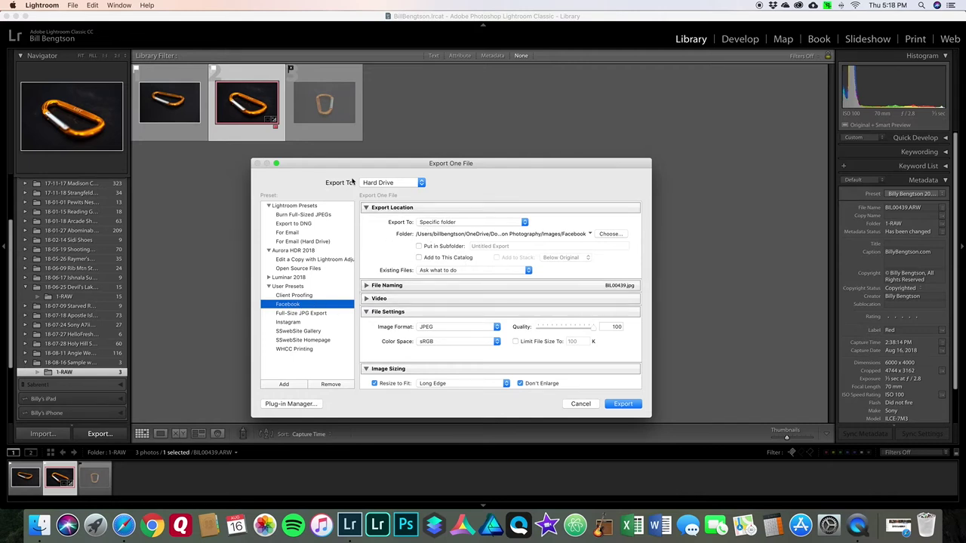
- Keep Hard Drive as the export destination and check the choices for the export folder location
{"action": "left_click", "coordinate": [422, 183]}
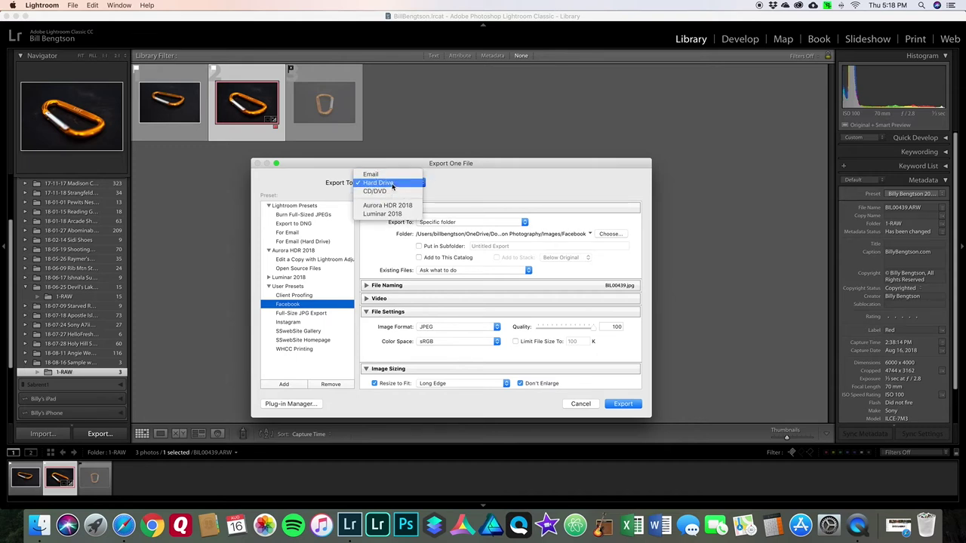
{"action": "left_click", "coordinate": [393, 185]}
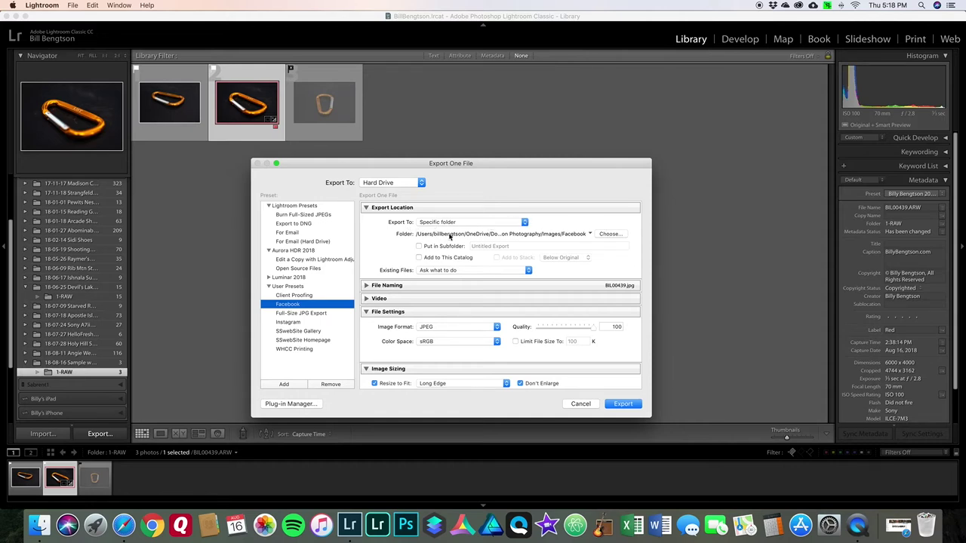
{"action": "left_click", "coordinate": [525, 222]}
{"action": "left_click", "coordinate": [549, 223]}
- Try the Limit File Size option at 100 K in the JPEG file settings and turn it back off
{"action": "scroll", "coordinate": [405, 291], "scroll_direction": "down", "scroll_amount": 1}
{"action": "scroll", "coordinate": [405, 291], "scroll_direction": "down", "scroll_amount": 5}
{"action": "scroll", "coordinate": [400, 256], "scroll_direction": "up", "scroll_amount": 3}
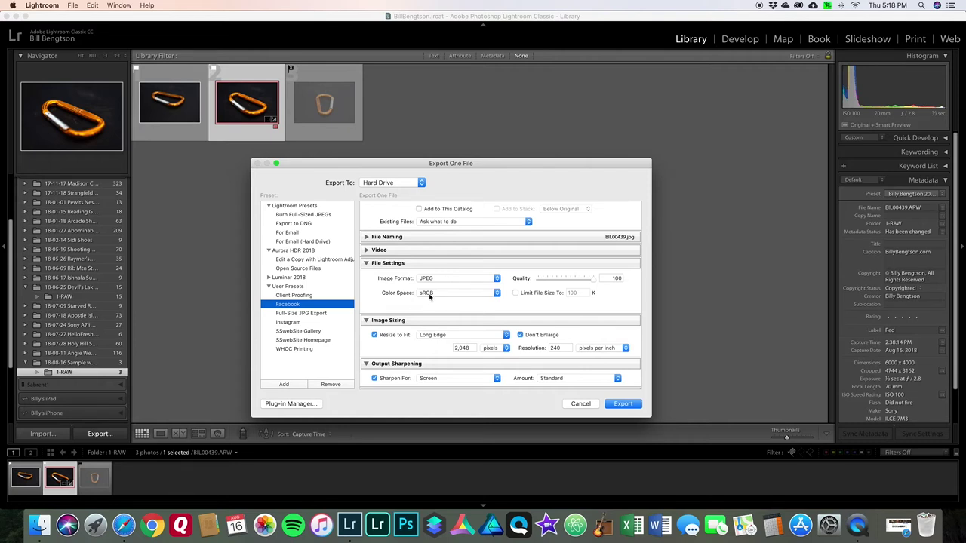
{"action": "scroll", "coordinate": [609, 288], "scroll_direction": "up", "scroll_amount": 2}
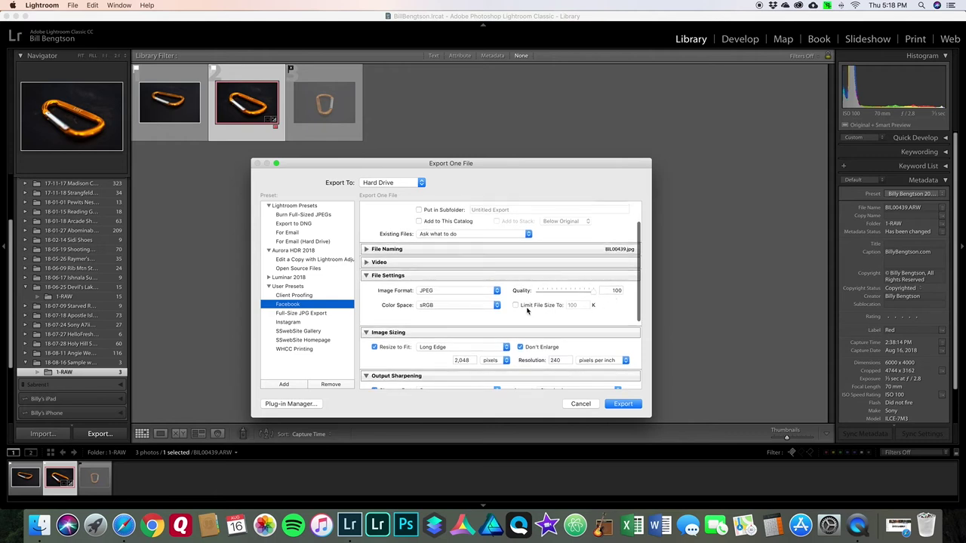
{"action": "scroll", "coordinate": [543, 301], "scroll_direction": "down", "scroll_amount": 2}
{"action": "left_click", "coordinate": [516, 280]}
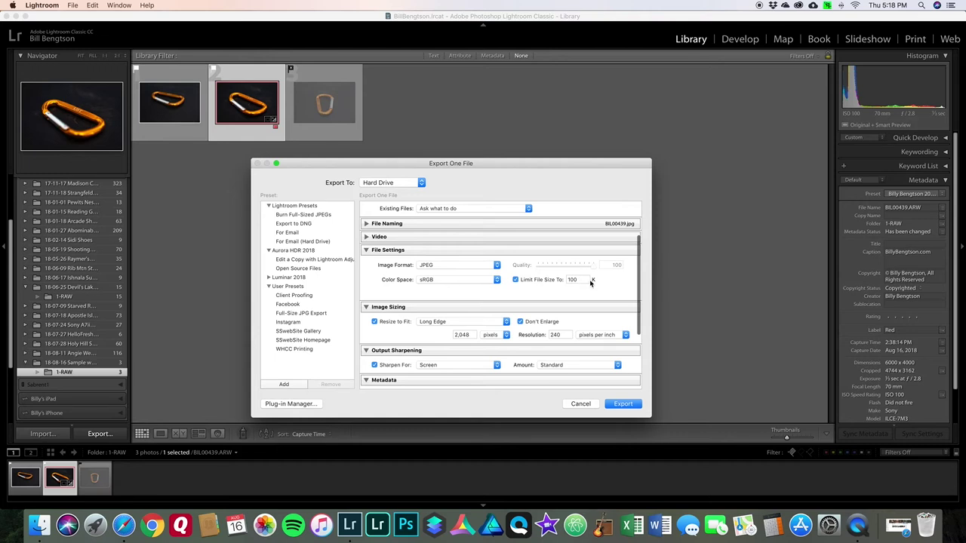
{"action": "left_click", "coordinate": [515, 280]}
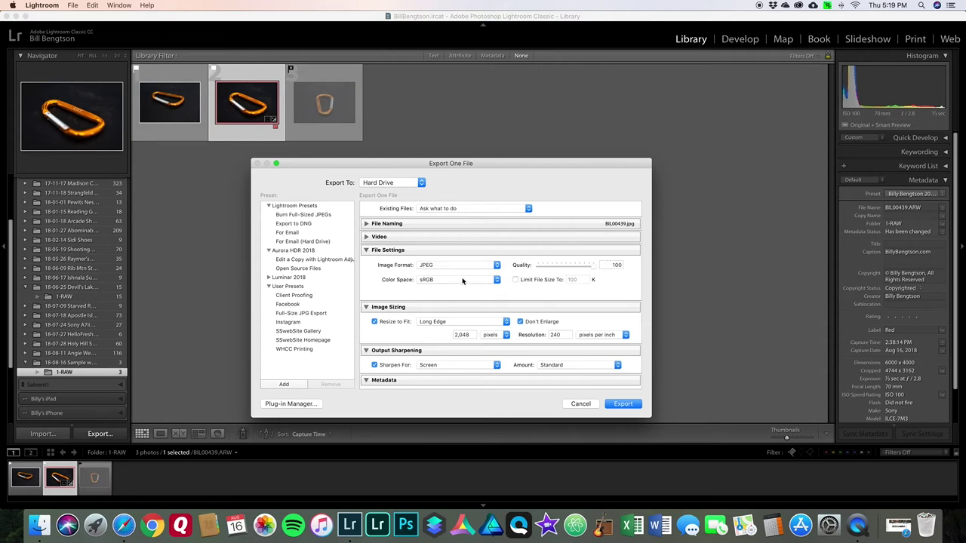
- Examine the Image Sizing and Output Sharpening settings, switching Sharpen For off and back on
{"action": "scroll", "coordinate": [462, 280], "scroll_direction": "down", "scroll_amount": 3}
{"action": "scroll", "coordinate": [461, 280], "scroll_direction": "down", "scroll_amount": 1}
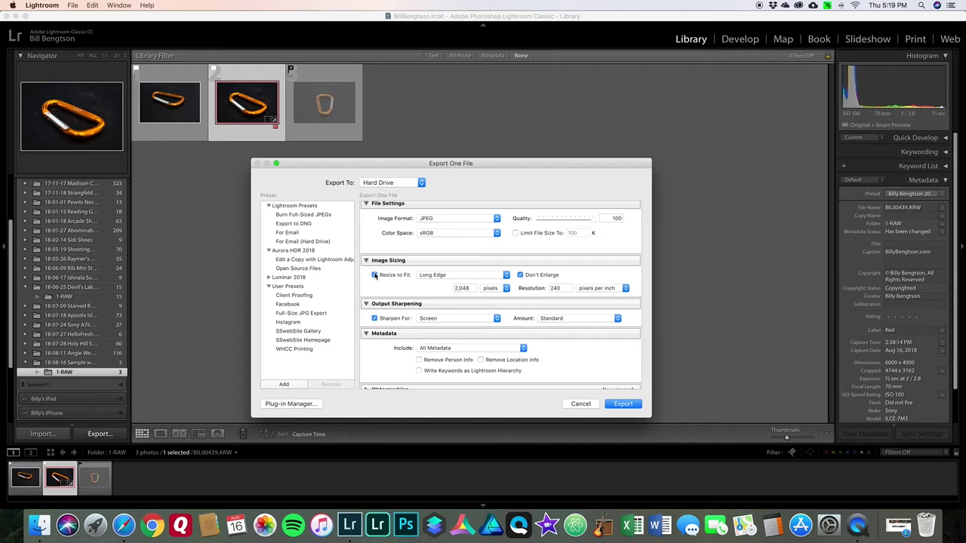
{"action": "scroll", "coordinate": [376, 275], "scroll_direction": "up", "scroll_amount": 1}
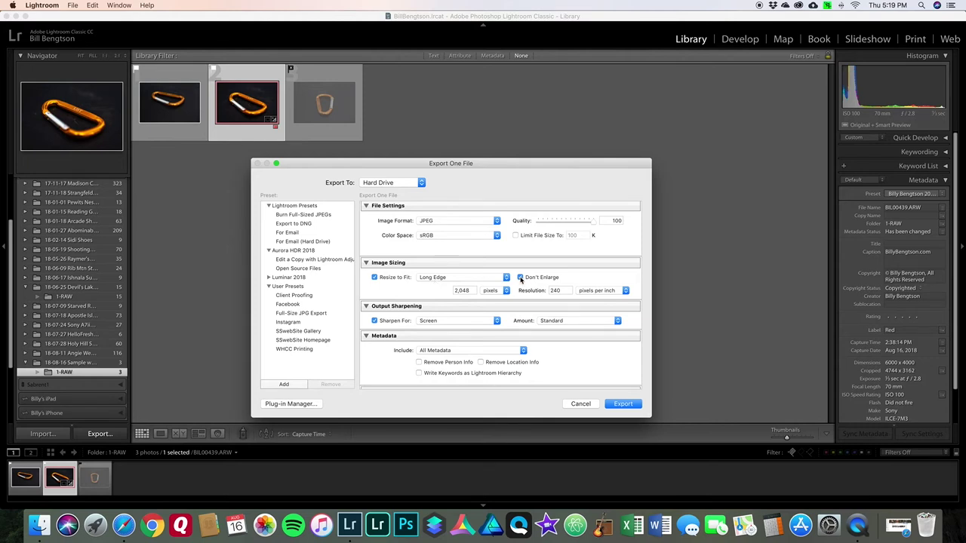
{"action": "scroll", "coordinate": [490, 287], "scroll_direction": "up", "scroll_amount": 1}
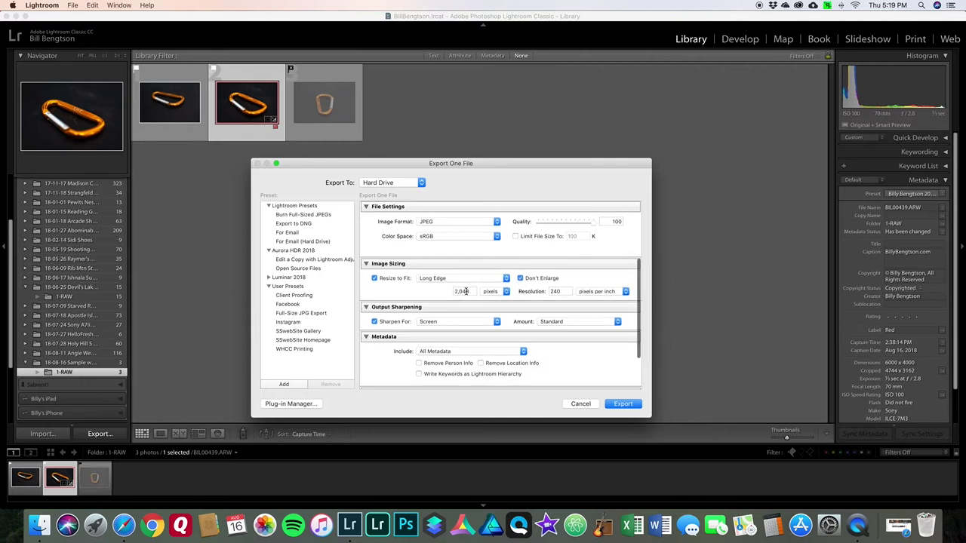
{"action": "scroll", "coordinate": [467, 294], "scroll_direction": "up", "scroll_amount": 1}
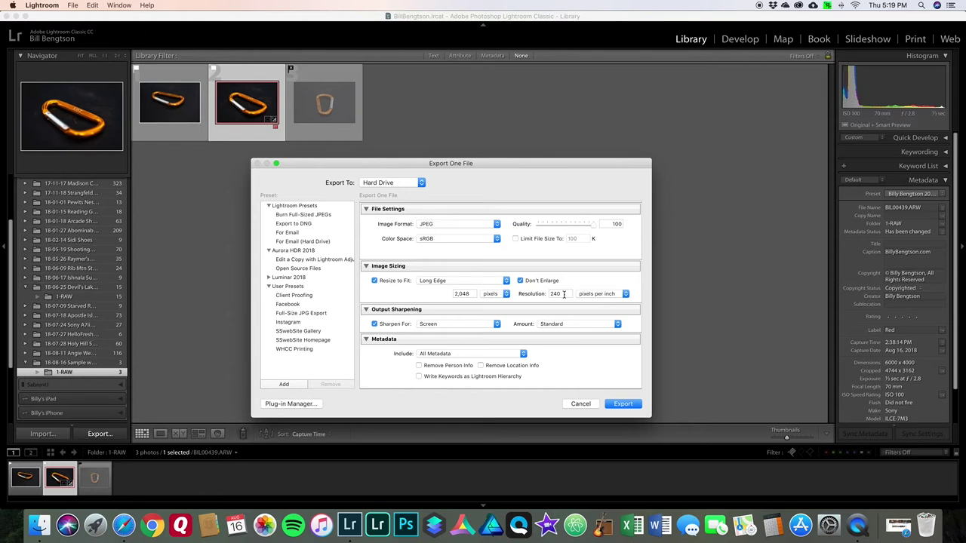
{"action": "scroll", "coordinate": [562, 291], "scroll_direction": "down", "scroll_amount": 2}
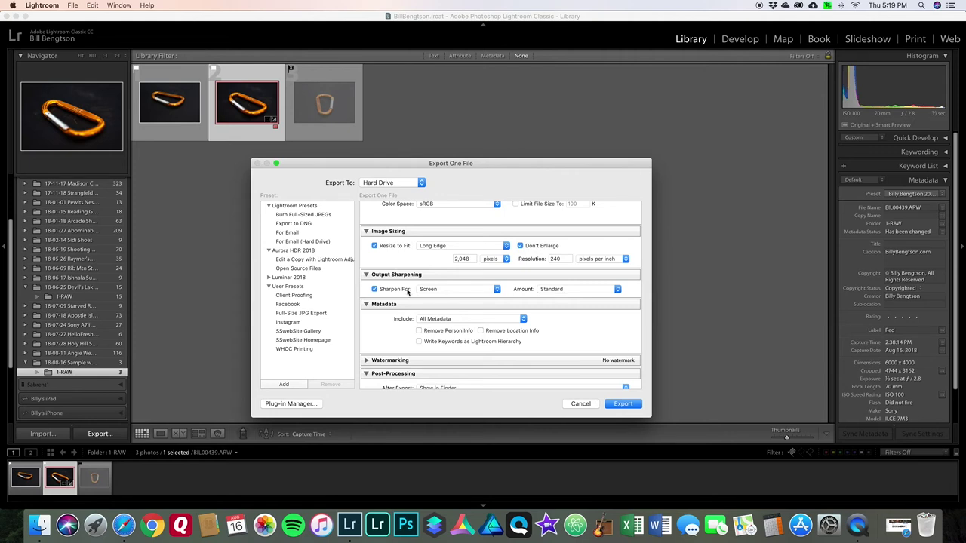
{"action": "left_click", "coordinate": [374, 290]}
{"action": "left_click", "coordinate": [374, 289]}
- Keep All Metadata as the included metadata and Show in Finder as the after-export action
{"action": "scroll", "coordinate": [575, 289], "scroll_direction": "down", "scroll_amount": 3}
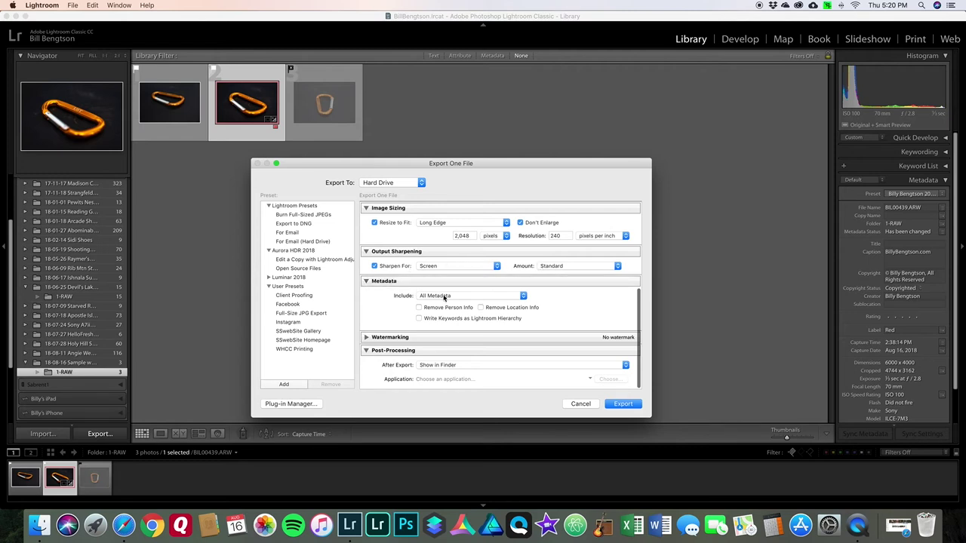
{"action": "left_click", "coordinate": [523, 295]}
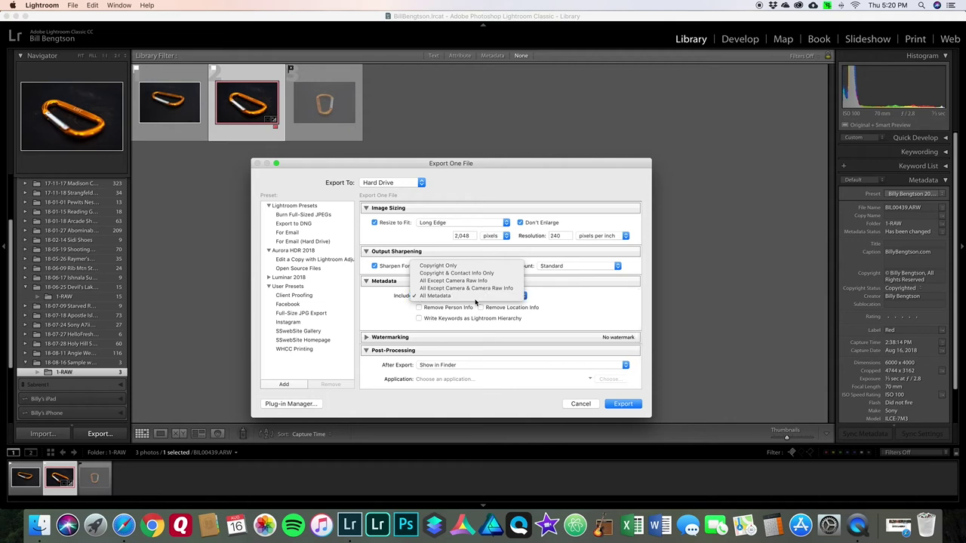
{"action": "left_click", "coordinate": [471, 295]}
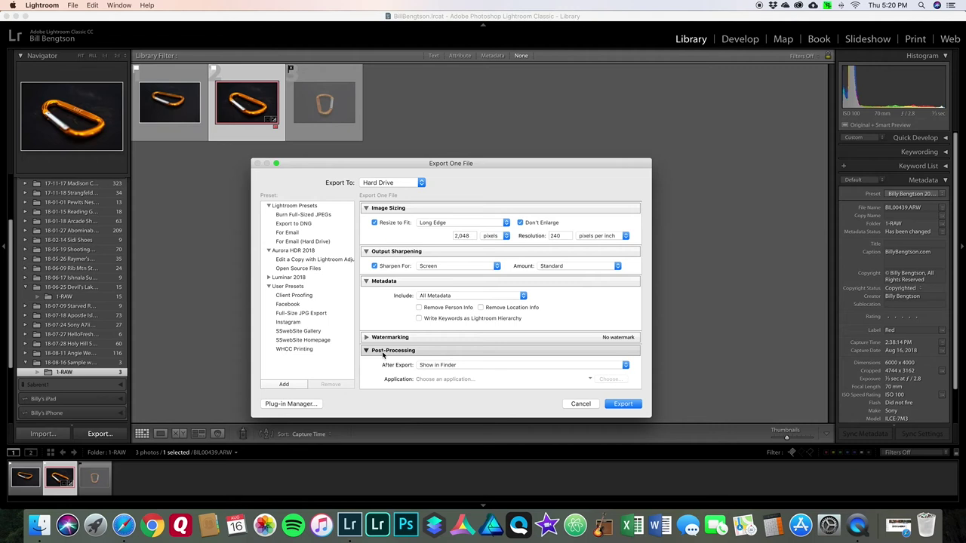
{"action": "left_click", "coordinate": [625, 367]}
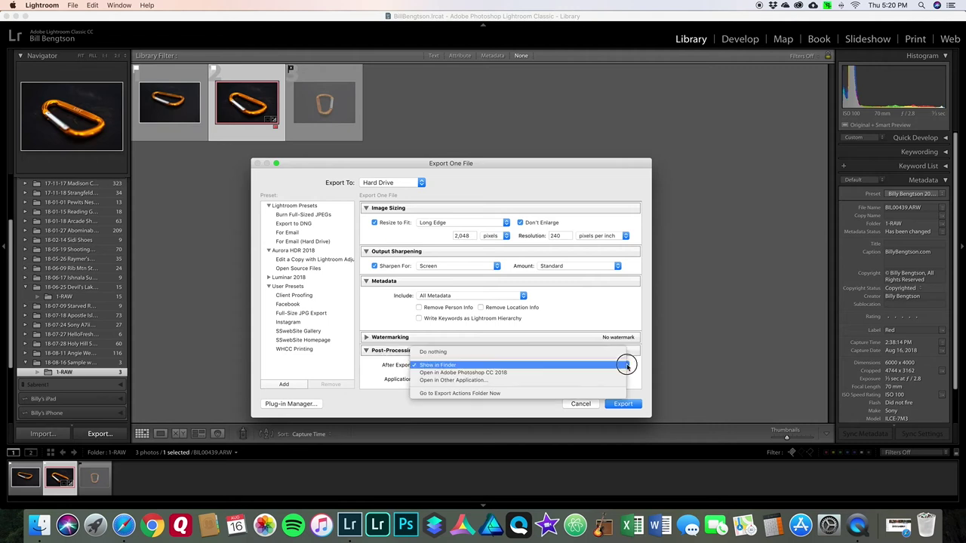
{"action": "left_click", "coordinate": [616, 368]}
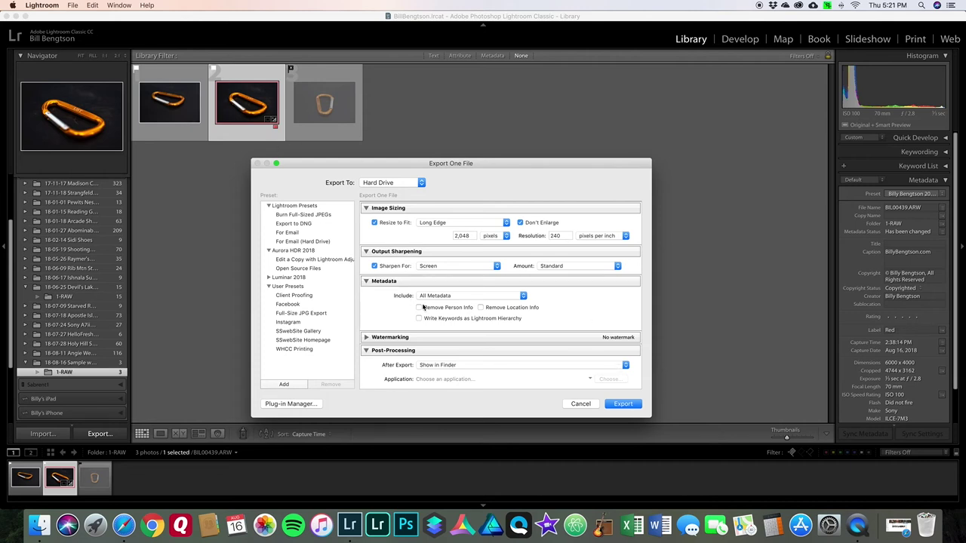
- Recheck the export settings and export the carabiner photo as a JPEG
{"action": "scroll", "coordinate": [419, 310], "scroll_direction": "up", "scroll_amount": 3}
{"action": "scroll", "coordinate": [419, 310], "scroll_direction": "up", "scroll_amount": 3}
{"action": "scroll", "coordinate": [529, 340], "scroll_direction": "down", "scroll_amount": 10}
{"action": "left_click", "coordinate": [623, 406]}
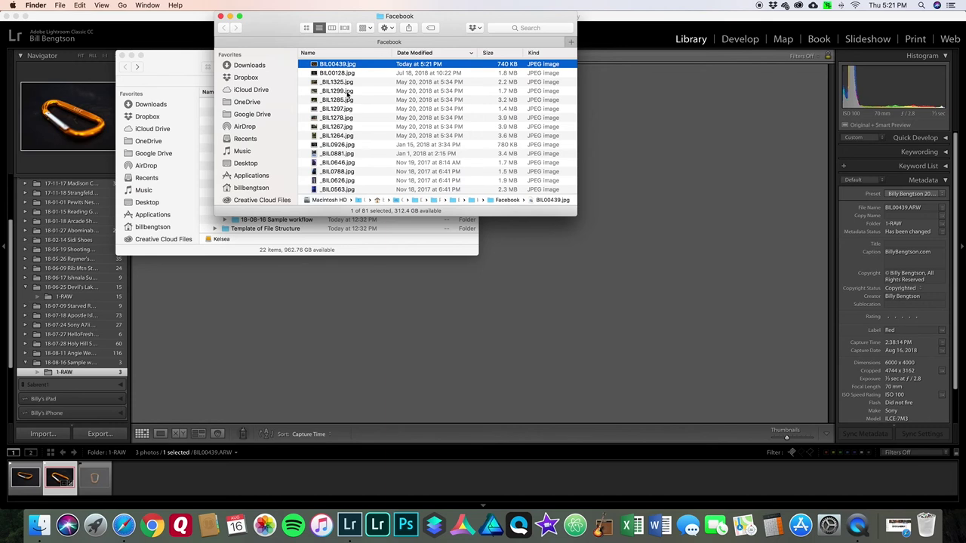
- View the exported BIL00439.jpg from the Facebook folder in Preview, and close the image and that folder's window
{"action": "left_click", "coordinate": [173, 73]}
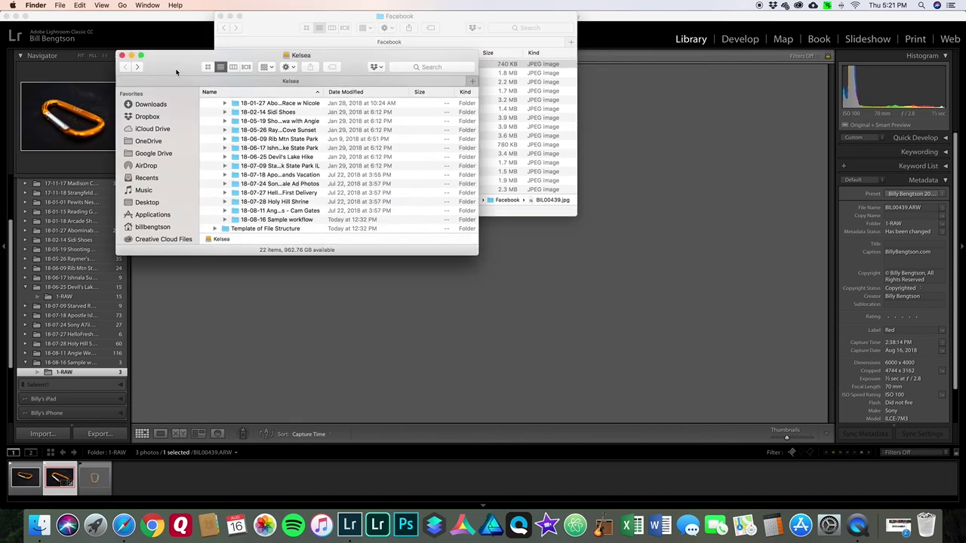
{"action": "left_click", "coordinate": [445, 21]}
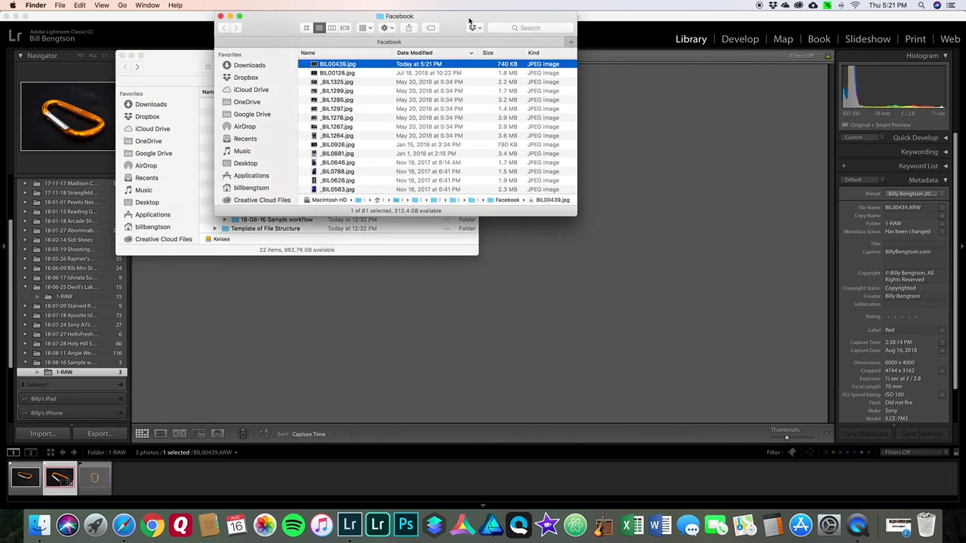
{"action": "double_click", "coordinate": [341, 65]}
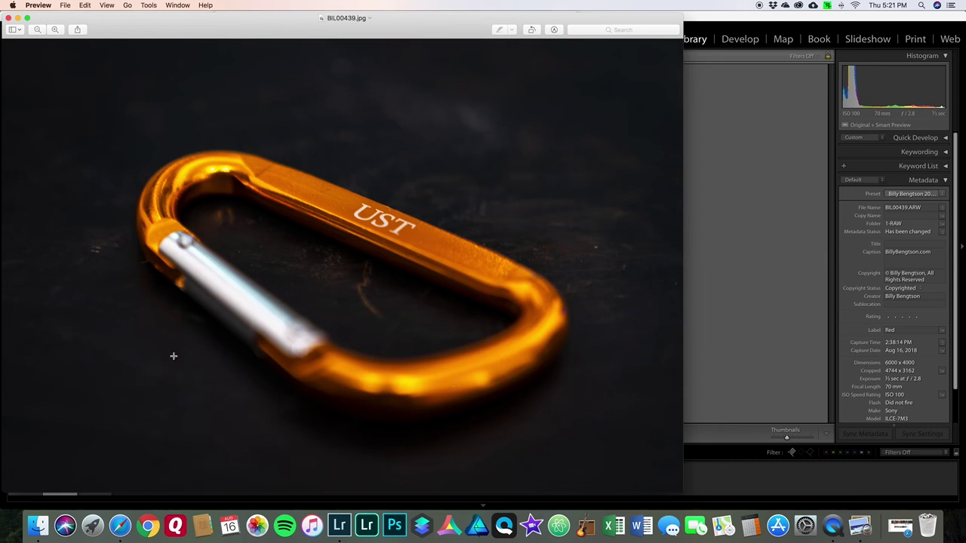
{"action": "left_click", "coordinate": [9, 19]}
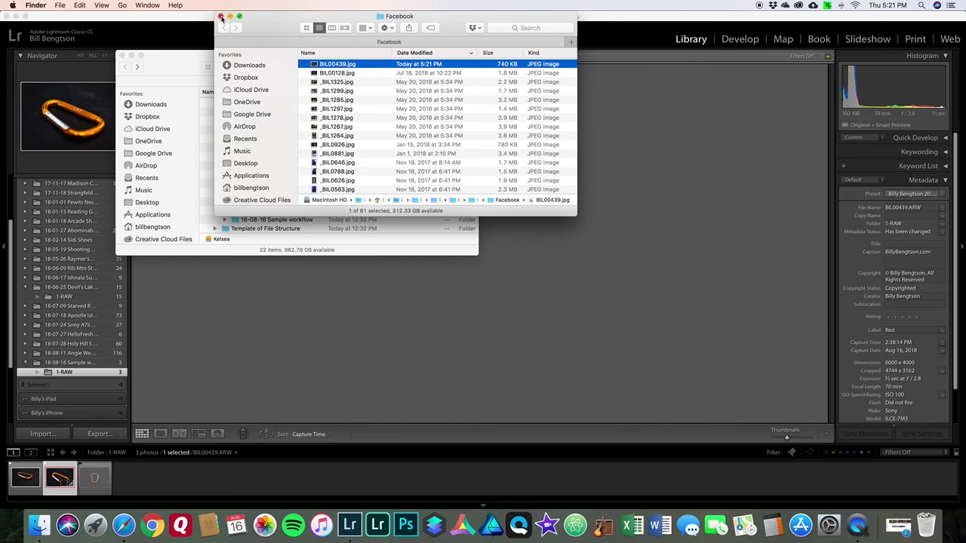
{"action": "left_click", "coordinate": [221, 17]}
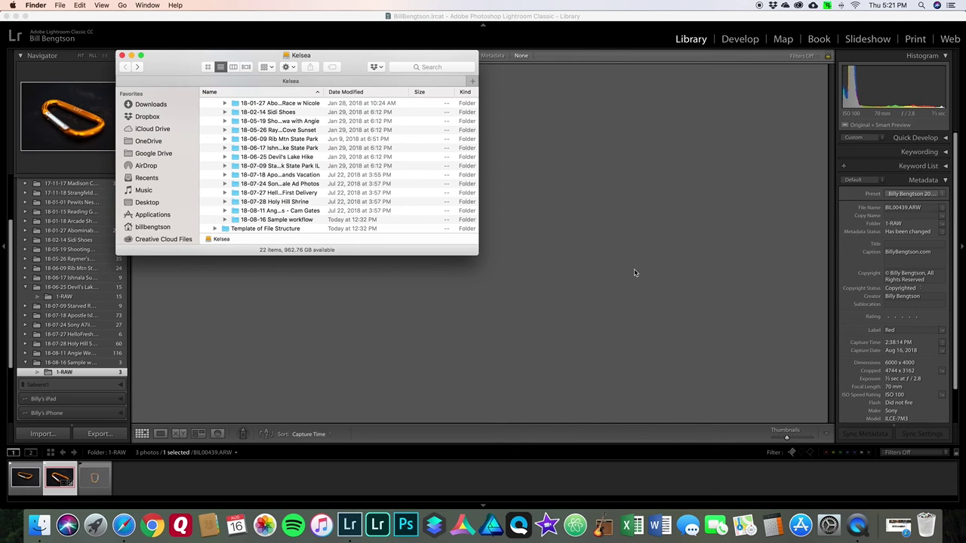